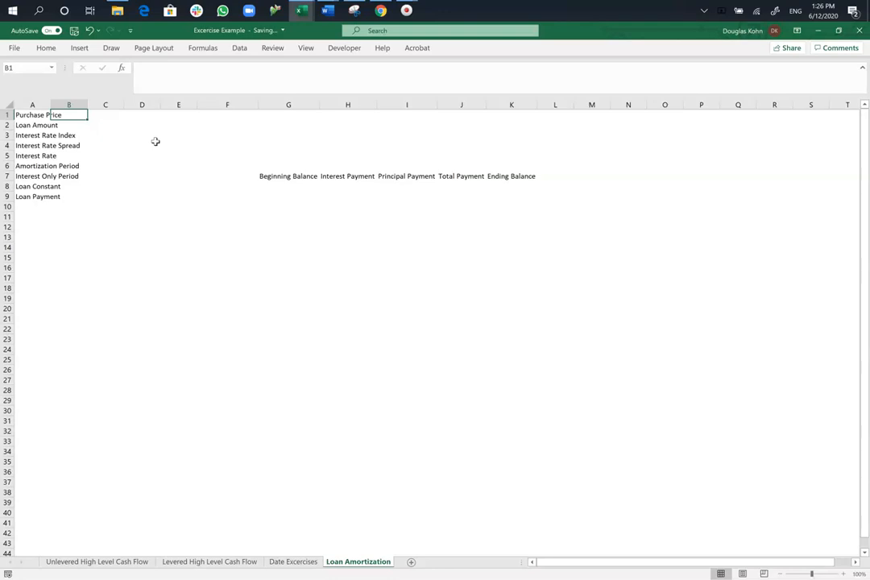
# Step: Enter Yes in cell B16 and No in cell B17
pyautogui.click(107, 266)
pyautogui.moveTo(58, 268); pyautogui.dragTo(65, 277)
pyautogui.press('Left')
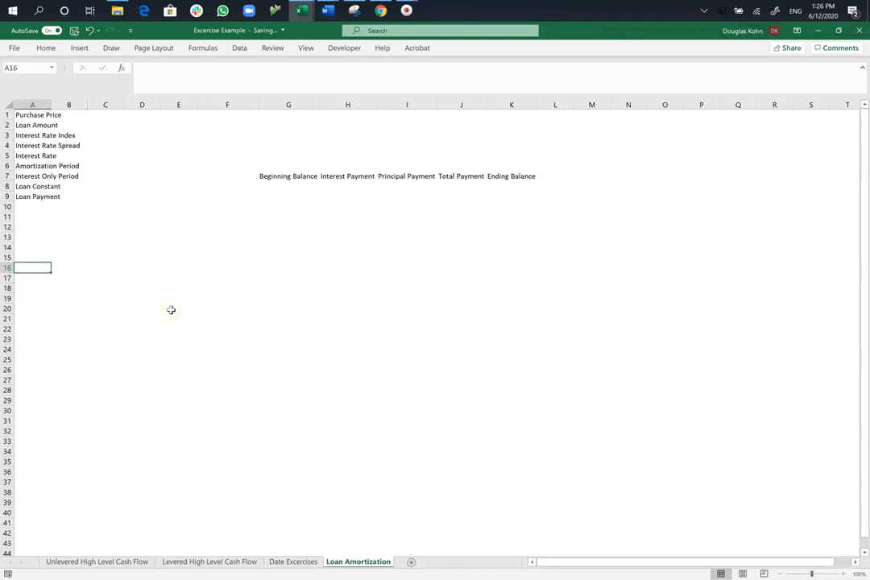
pyautogui.press('Right')
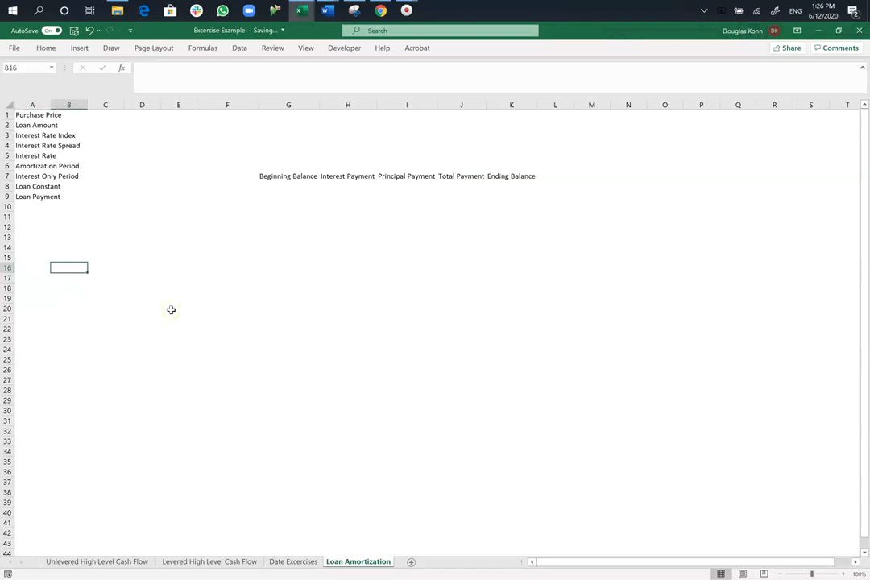
pyautogui.write('Yes')
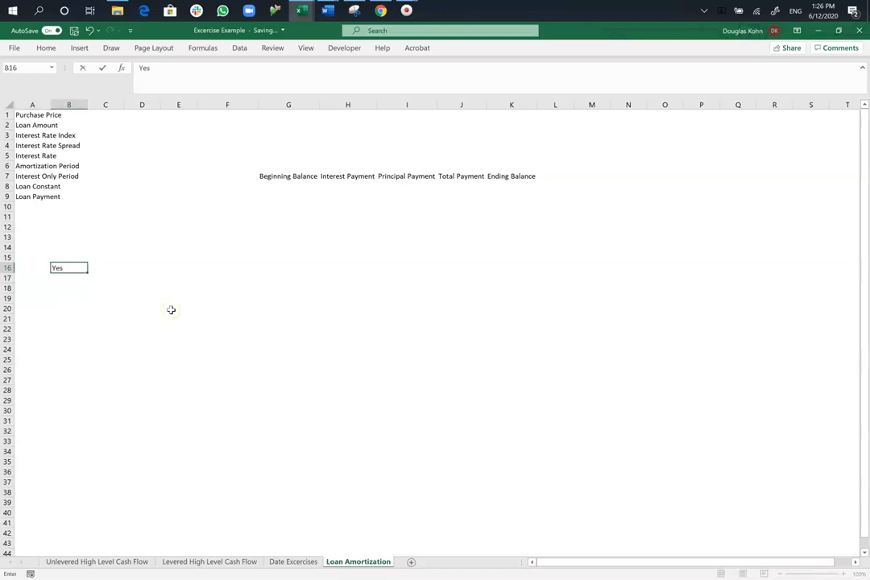
pyautogui.press('Return')
pyautogui.write('No')
pyautogui.press('Return')
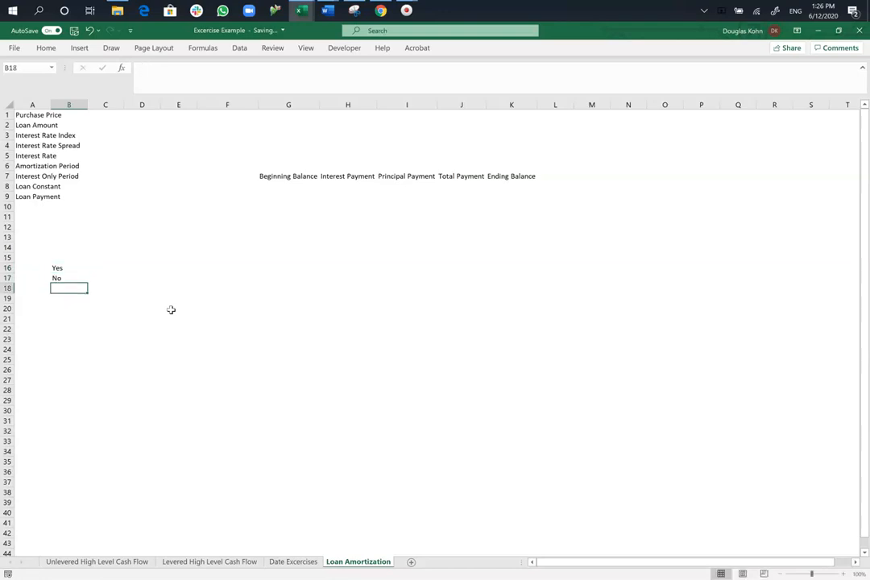
# Step: Enter 1 in B18 and 2 in B19, and left-align both cells
pyautogui.write('1')
pyautogui.press('Return')
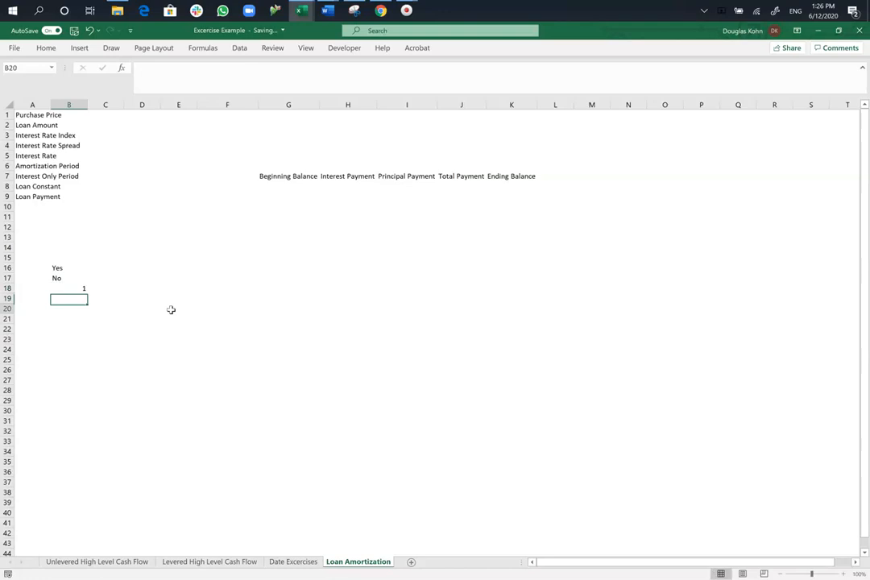
pyautogui.write('2')
pyautogui.press('Return')
pyautogui.press('Up')
pyautogui.press('Up')
pyautogui.hotkey('shift', 'Down')
pyautogui.hotkey('alt', 'h')
pyautogui.press('a')
pyautogui.press('l')
# Step: Enter an IF formula in C16 that returns 1 if B16 equals "Yes" and 2 otherwise
pyautogui.press('Left')
pyautogui.press('Up')
pyautogui.press('Right')
pyautogui.press('Up')
pyautogui.press('Right')
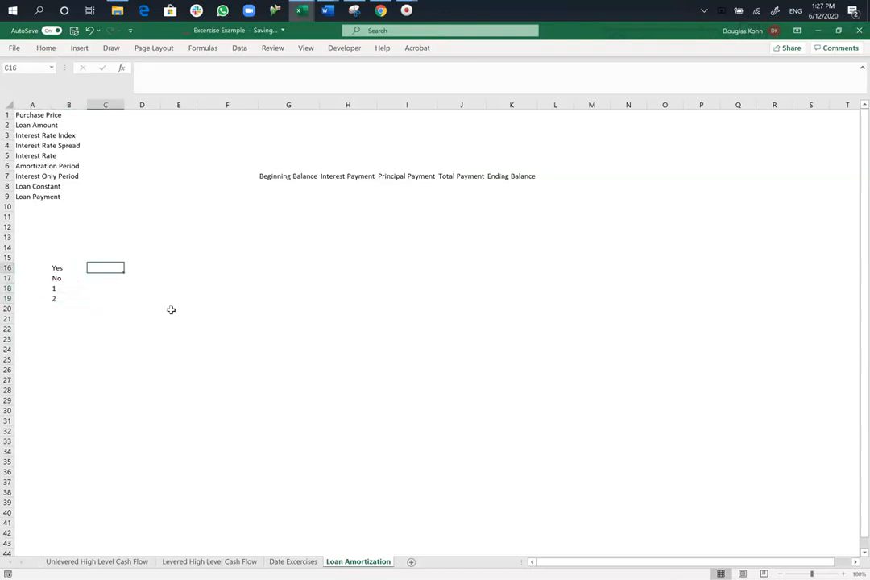
pyautogui.write('+IF(')
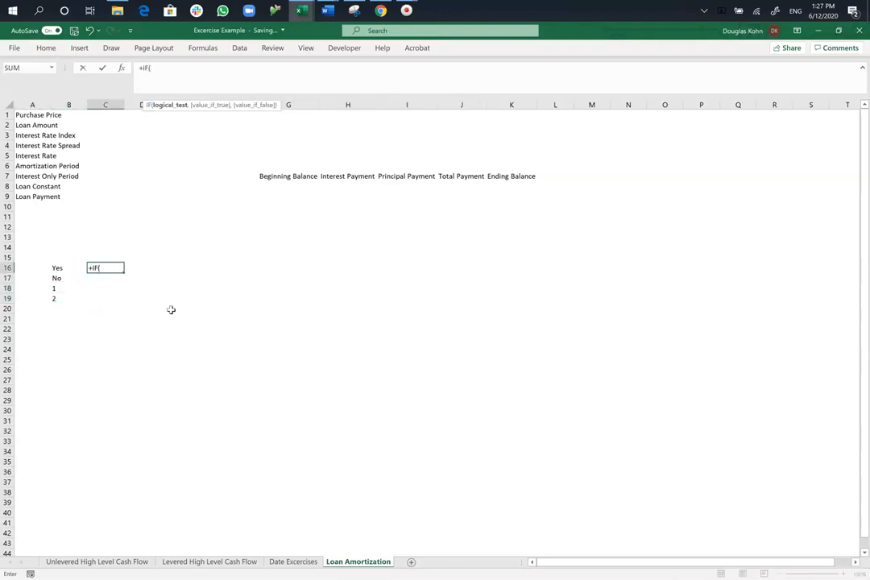
pyautogui.press('Left')
pyautogui.write('="Yes",1')
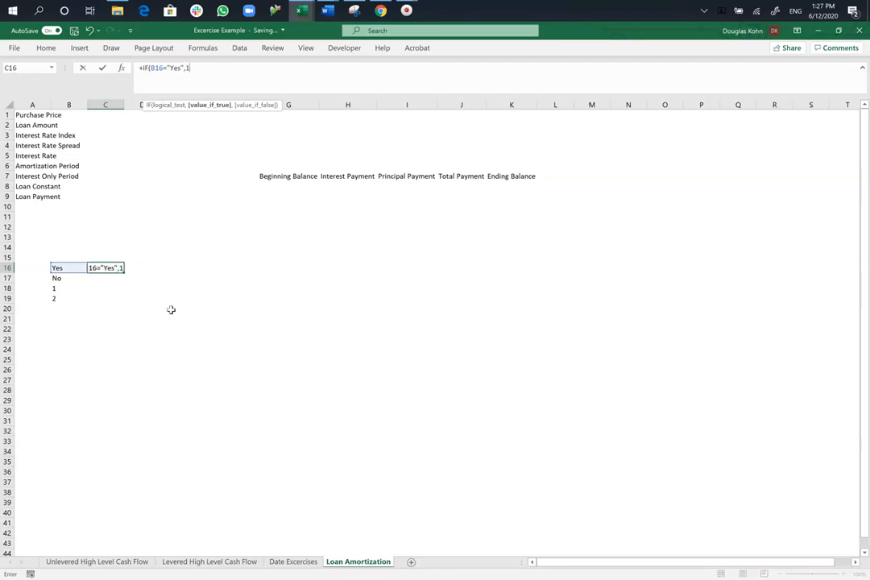
pyautogui.write(',2')
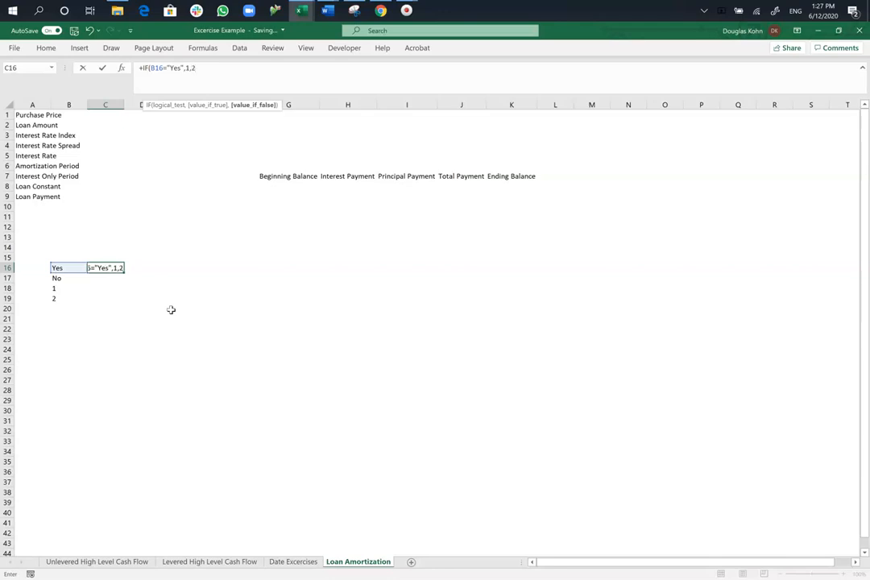
pyautogui.click(166, 67)
pyautogui.click(197, 67)
pyautogui.click(183, 68)
pyautogui.click(198, 67)
pyautogui.press('Return')
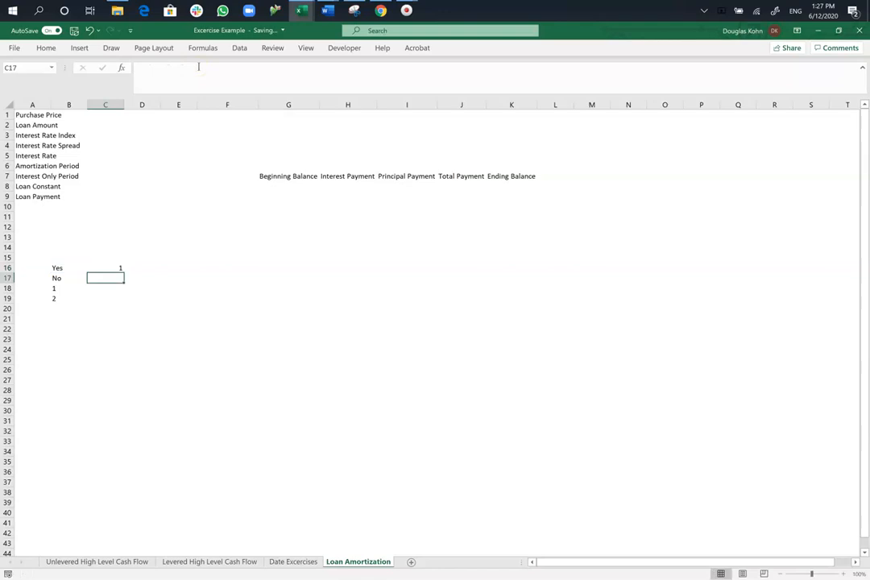
# Step: Test the IF formula by changing B16 to 2, and undo that change
pyautogui.press('Up')
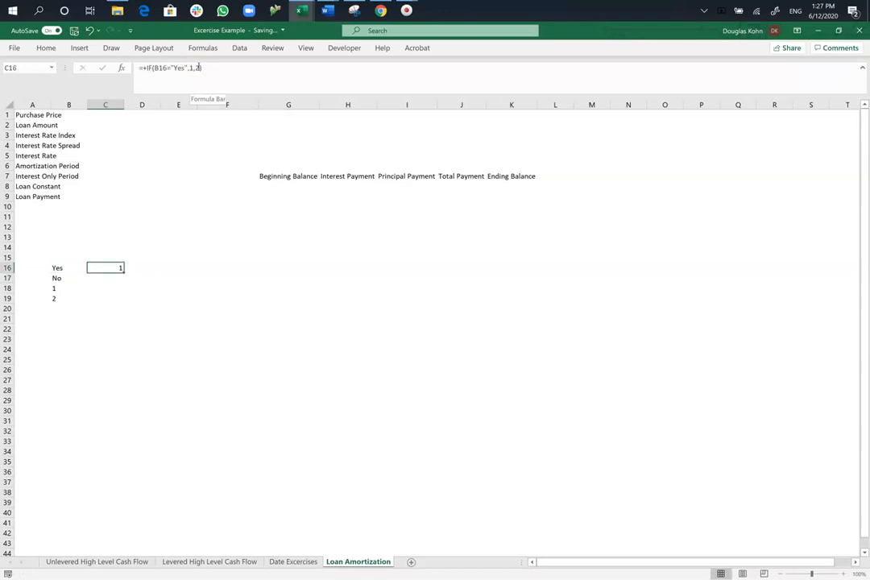
pyautogui.press('Left')
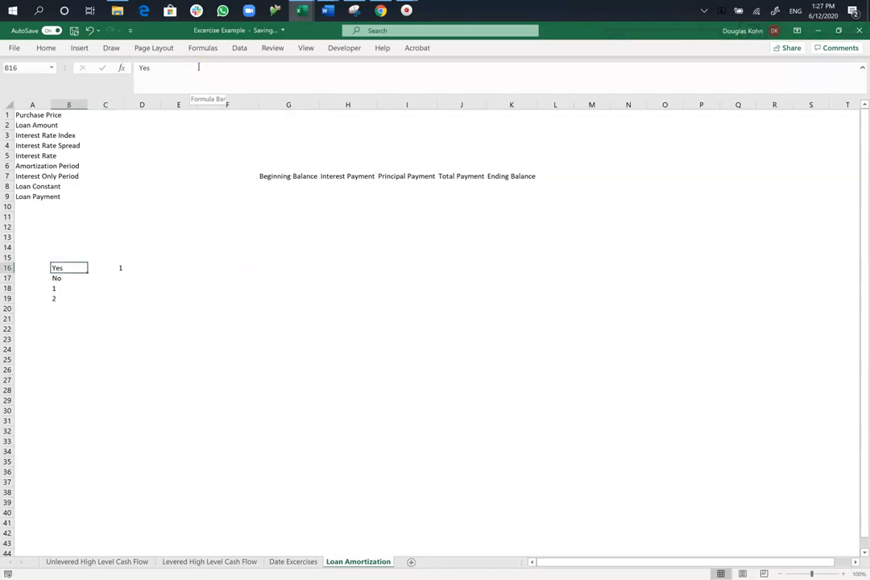
pyautogui.write('2')
pyautogui.press('Return')
pyautogui.press('Up')
pyautogui.hotkey('ctrl', 'z')
# Step: Replace the formula in C16 with an IF that returns "Yes" if B18 equals 1 and "No" otherwise
pyautogui.press('Right')
pyautogui.click(198, 68)
pyautogui.write('+IF(')
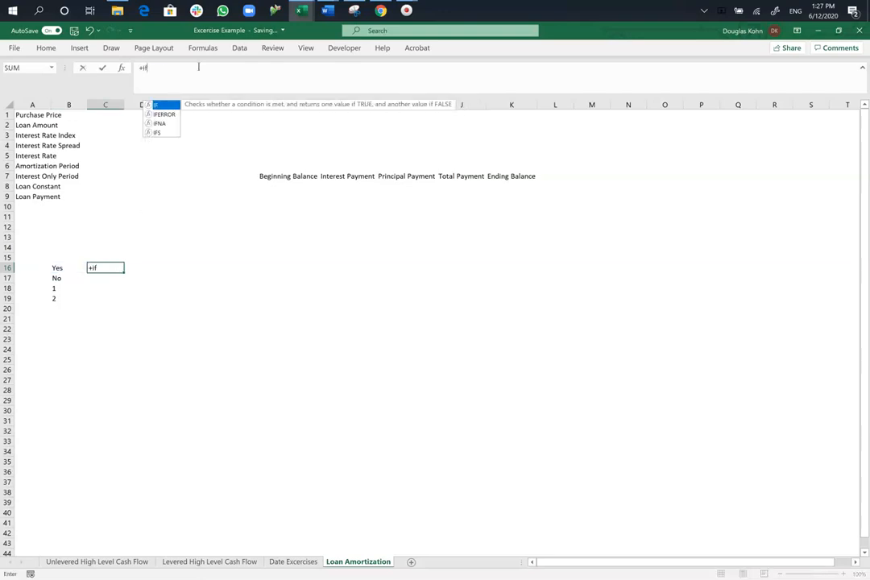
pyautogui.press('Left')
pyautogui.press('Down')
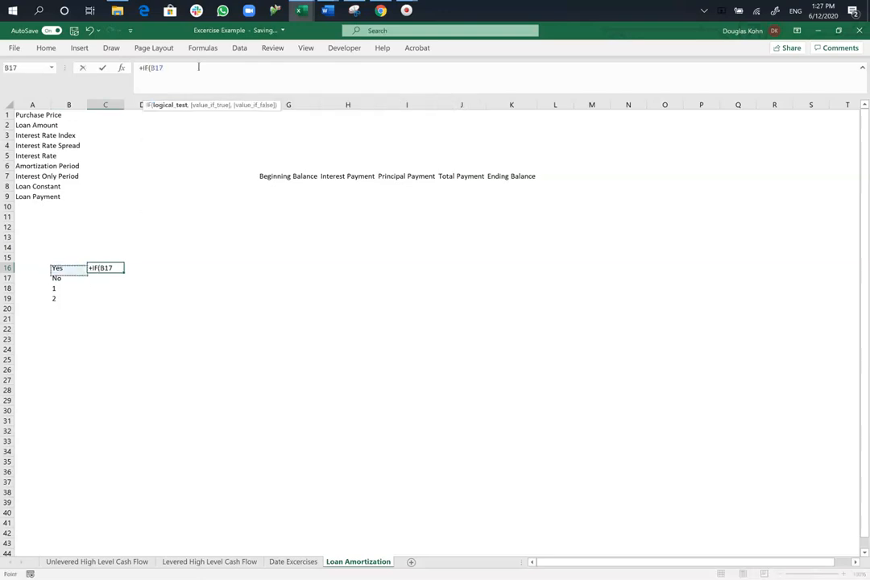
pyautogui.press('Down')
pyautogui.write('="1"')
pyautogui.press('BackSpace')
pyautogui.press('BackSpace')
pyautogui.press('BackSpace')
pyautogui.write('1,')
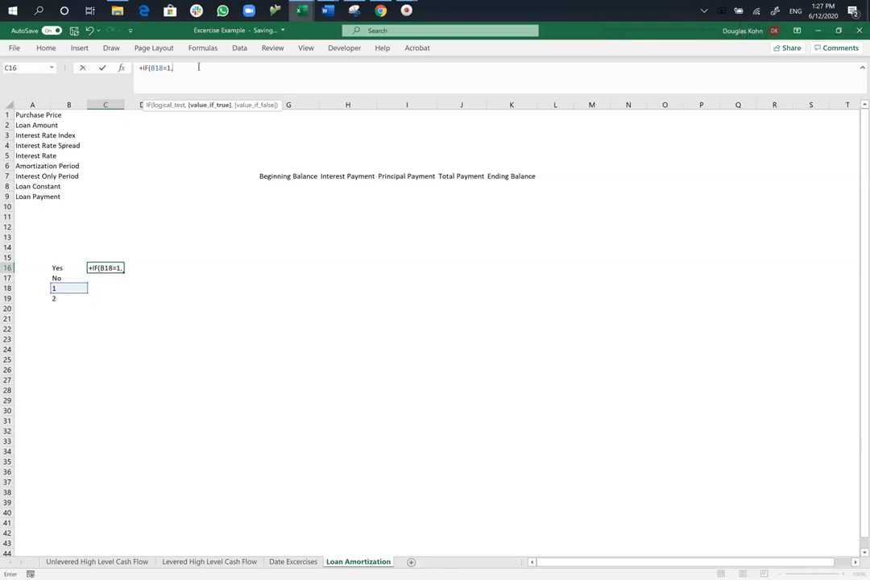
pyautogui.write('"Yes","')
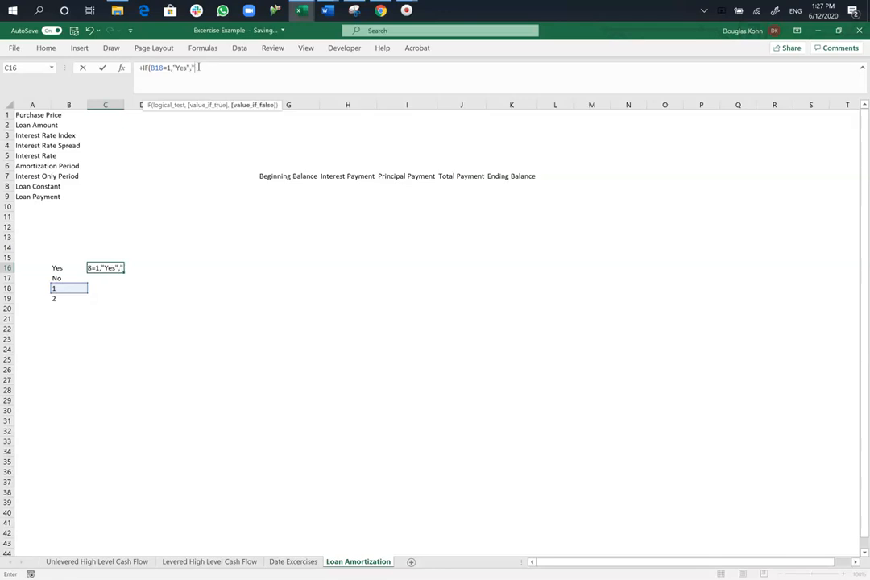
pyautogui.write('No"')
pyautogui.press('Return')
pyautogui.press('Up')
pyautogui.press('F2')
pyautogui.hotkey('ctrl', 'Return')
# Step: Change the value in B18 to 0 to test the IF formula
pyautogui.press('Left')
pyautogui.press('Down')
pyautogui.press('Down')
pyautogui.write('0')
pyautogui.press('Return')
# Step: Review the IF formula in C16 alongside the test values in B16:B19
pyautogui.press('Up')
pyautogui.press('Up')
pyautogui.press('Up')
pyautogui.press('Right')
pyautogui.hotkey('shift', 'Left')
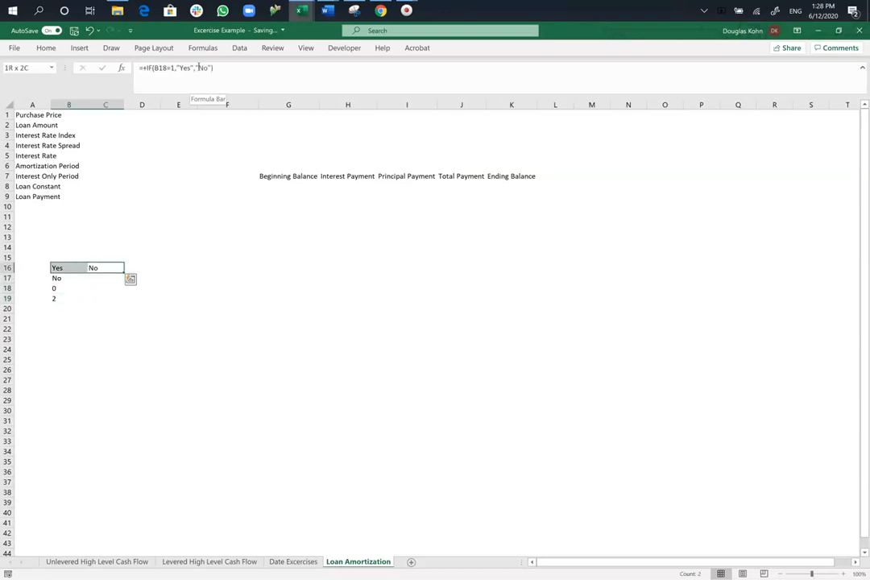
pyautogui.hotkey('shift', 'Down')
pyautogui.hotkey('shift', 'Down')
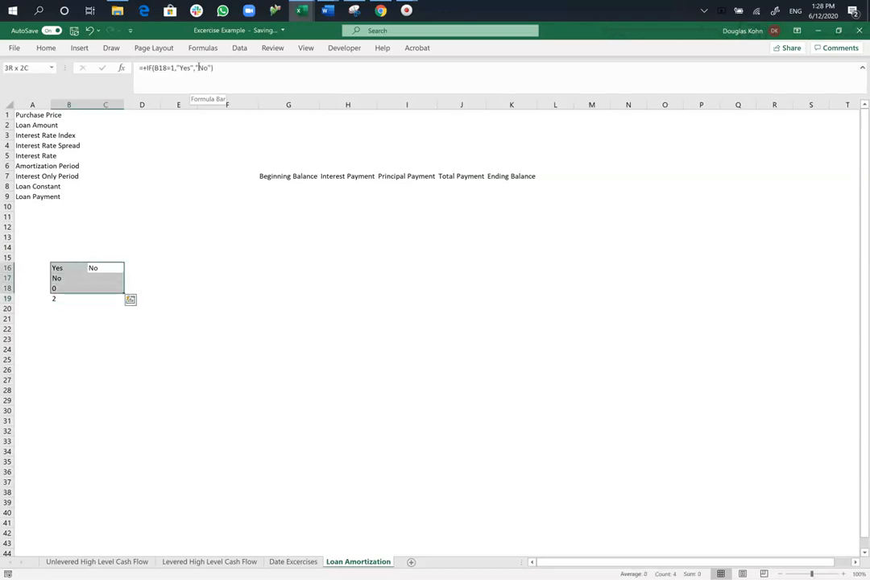
pyautogui.hotkey('shift', 'Down')
pyautogui.press('Right')
pyautogui.press('Left')
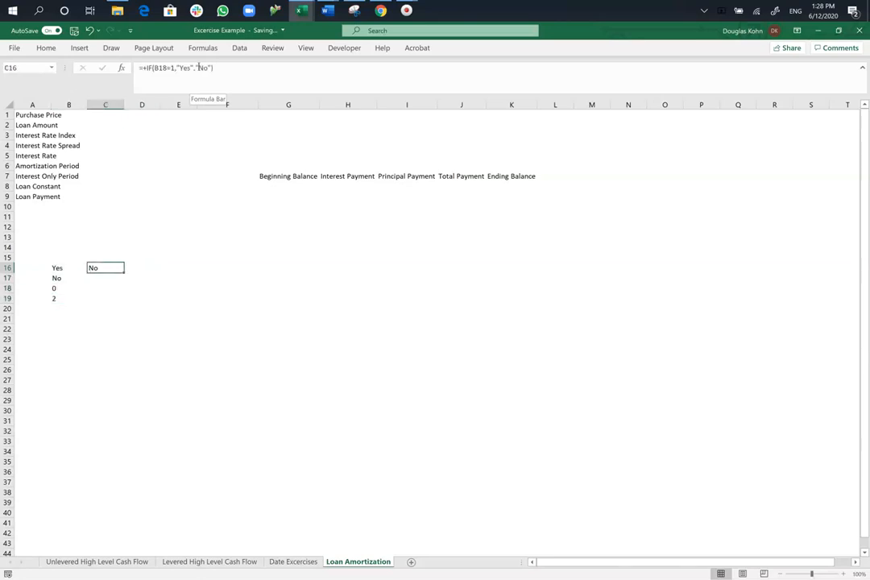
pyautogui.press('F2')
pyautogui.press('Escape')
pyautogui.hotkey('shift', 'Left')
# Step: Enter $10,000,000 as the purchase price in B1
pyautogui.press('Right')
pyautogui.press('Right')
pyautogui.press('Right')
pyautogui.press('Up')
pyautogui.press('Up')
pyautogui.press('Up')
pyautogui.press('Up')
pyautogui.press('Up')
pyautogui.press('Left')
pyautogui.press('Left')
pyautogui.press('Left')
pyautogui.press('Left')
pyautogui.press('Left')
pyautogui.press('Up')
pyautogui.press('Up')
pyautogui.press('Up')
pyautogui.press('Up')
pyautogui.press('Up')
pyautogui.press('Up')
pyautogui.press('Up')
pyautogui.press('Up')
pyautogui.press('Up')
pyautogui.press('Up')
pyautogui.press('Right')
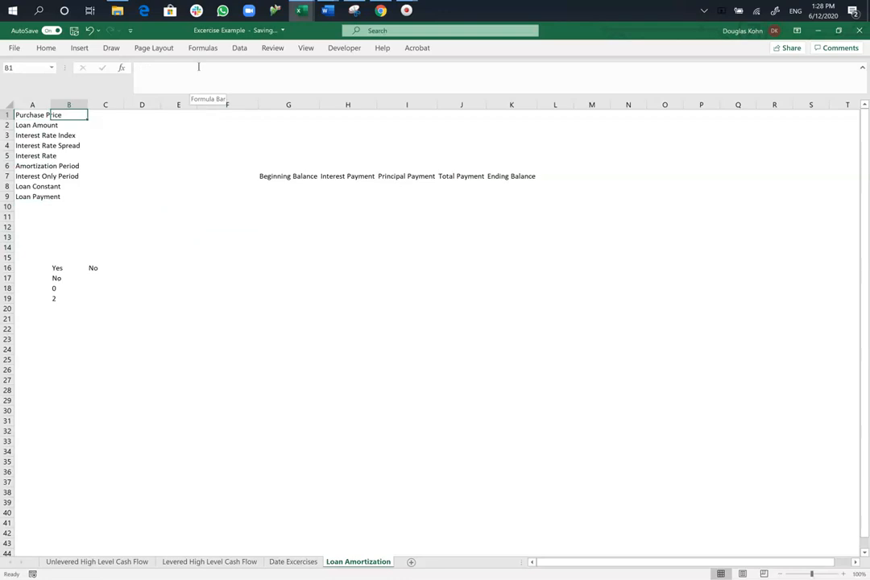
pyautogui.write('$10')
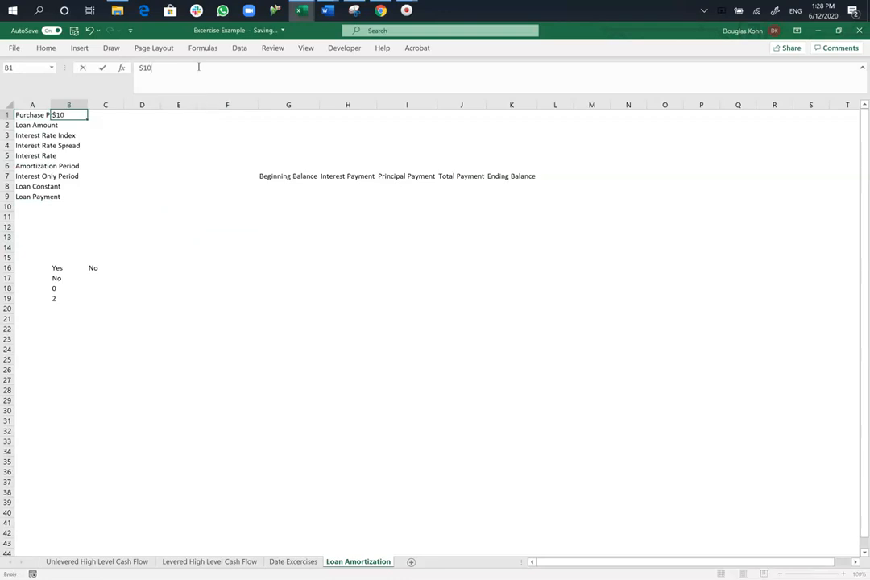
pyautogui.write(',00000')
pyautogui.press('BackSpace')
pyautogui.press('BackSpace')
pyautogui.write(',000')
pyautogui.press('Return')
# Step: Add an LTV row below Loan Payment, with the label in A10 and 75% in B10
pyautogui.press('Left')
pyautogui.press('Down')
pyautogui.press('Down')
pyautogui.press('Down')
pyautogui.press('Down')
pyautogui.press('Down')
pyautogui.press('Down')
pyautogui.press('Down')
pyautogui.press('Down')
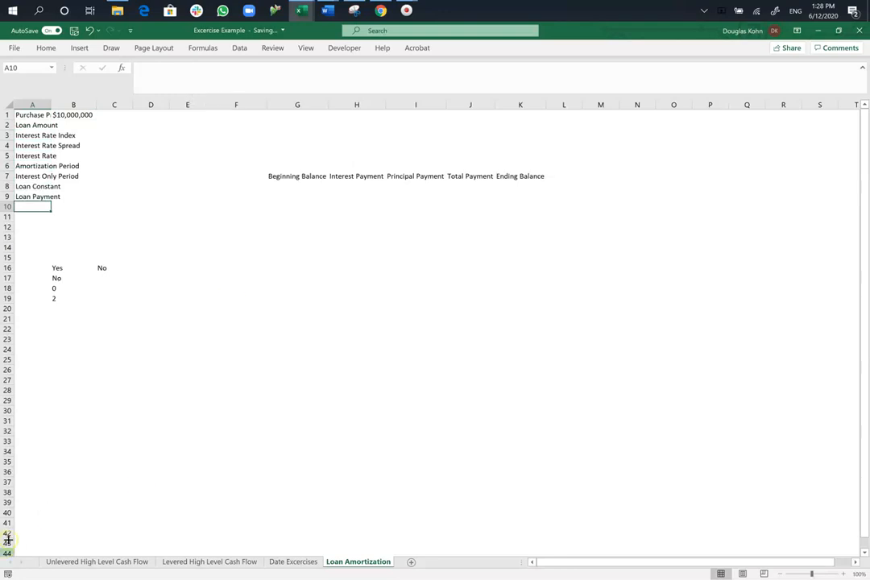
pyautogui.write('LTV')
pyautogui.press('Return')
pyautogui.press('Up')
pyautogui.press('Right')
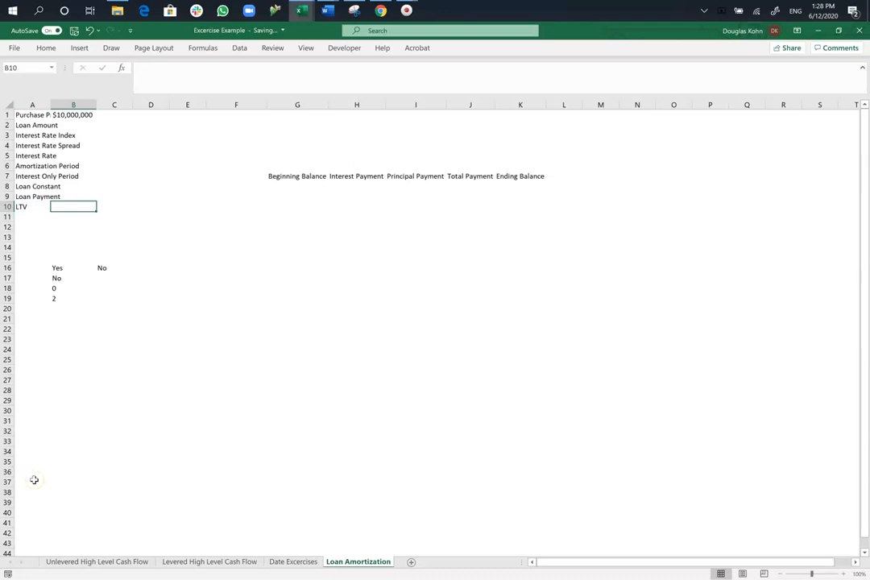
pyautogui.write('75%')
pyautogui.press('Return')
# Step: Apply the recently used blue font color to the LTV value in B10 and the purchase price in B1
pyautogui.press('Up')
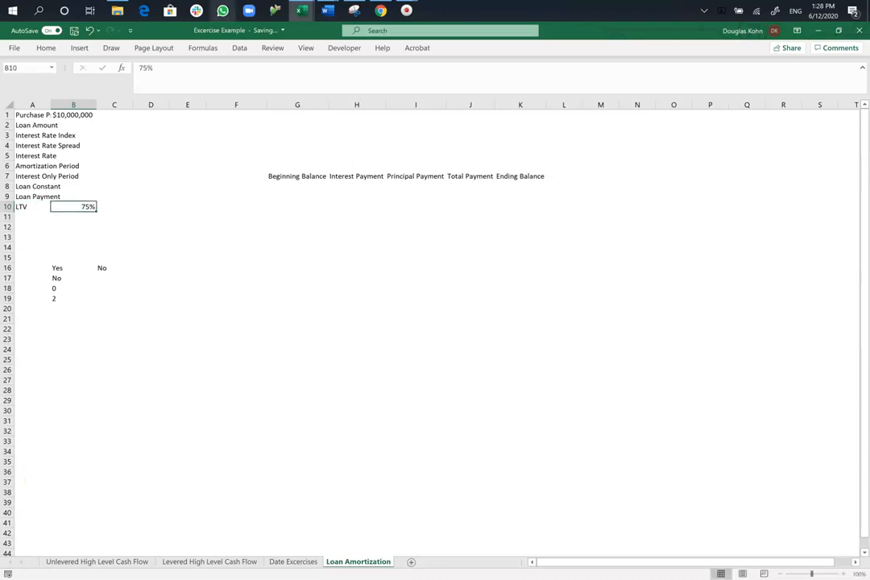
pyautogui.click(46, 49)
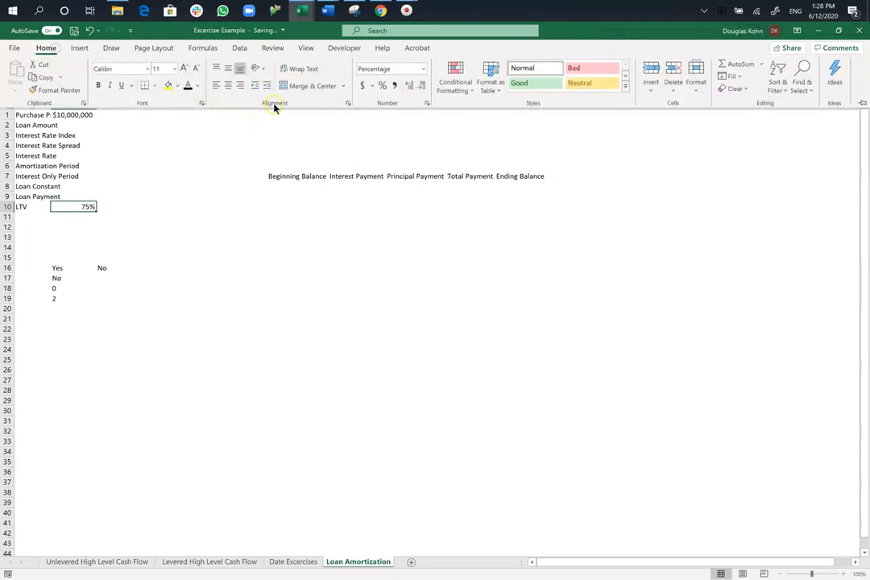
pyautogui.click(199, 87)
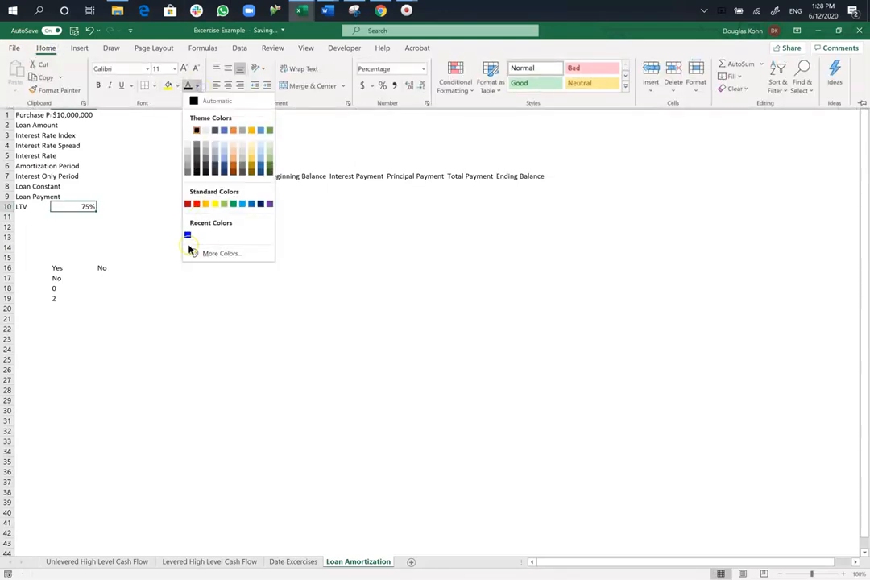
pyautogui.click(187, 234)
pyautogui.click(72, 115)
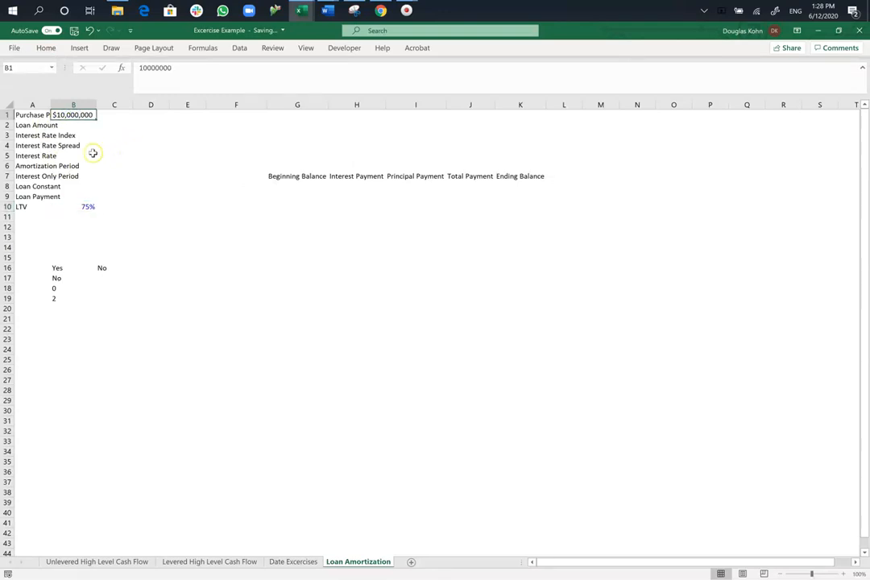
pyautogui.click(46, 49)
pyautogui.click(123, 187)
# Step: Calculate the loan amount in B2 as purchase price times LTV with the formula +B1*B10
pyautogui.click(81, 126)
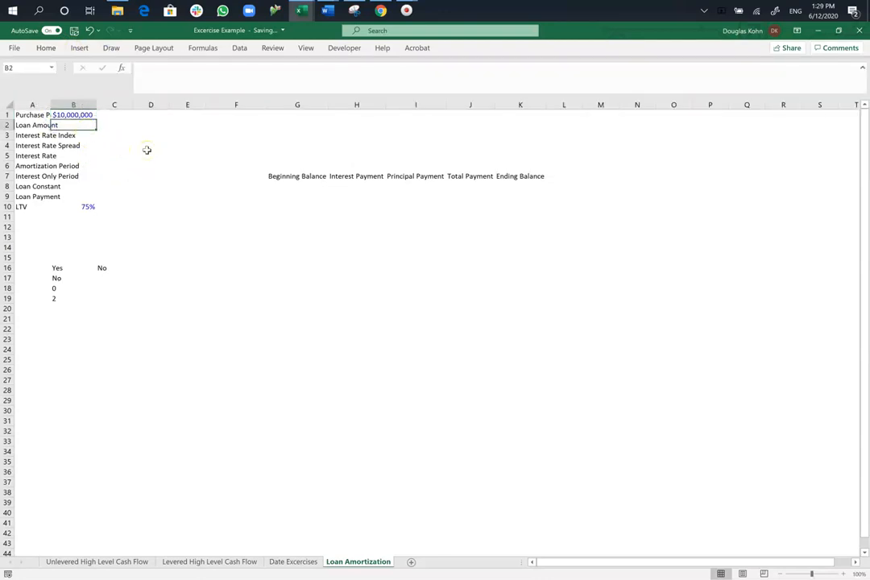
pyautogui.write('+')
pyautogui.press('Up')
pyautogui.write('*')
pyautogui.press('Down')
pyautogui.press('Down')
pyautogui.press('Down')
pyautogui.press('Down')
pyautogui.press('Down')
pyautogui.press('Down')
pyautogui.press('Down')
pyautogui.press('Down')
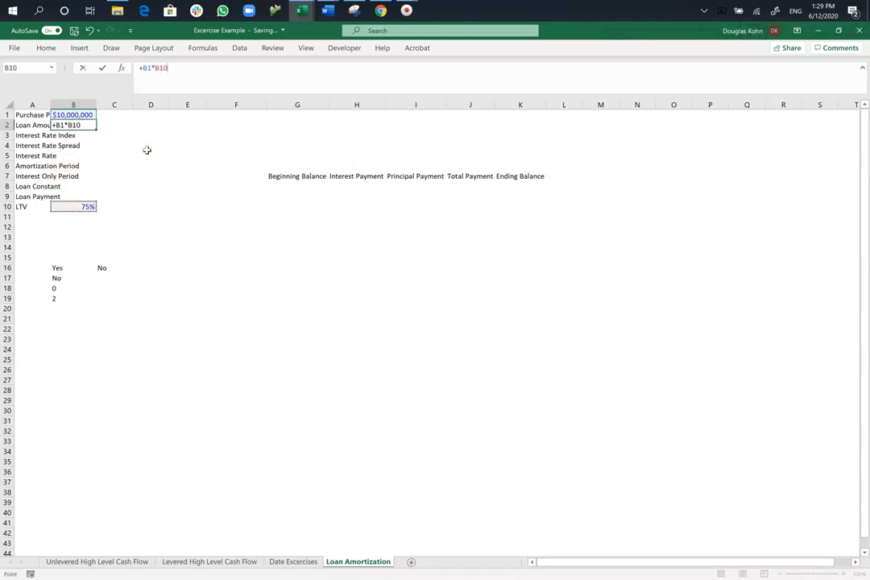
pyautogui.press('Return')
# Step: Format the loan amount in B2 as currency with no decimal places
pyautogui.press('Up')
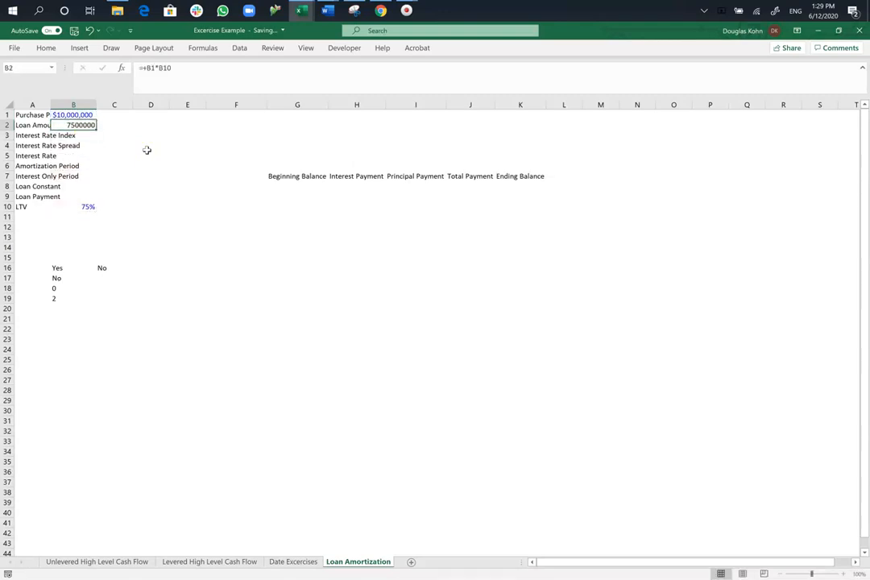
pyautogui.hotkey('ctrl', 'shift', '4')
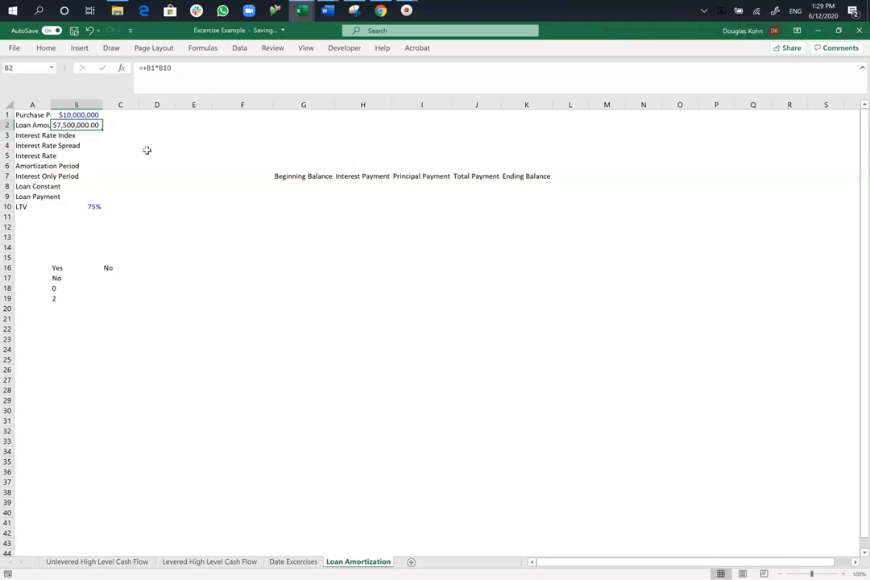
pyautogui.click(47, 48)
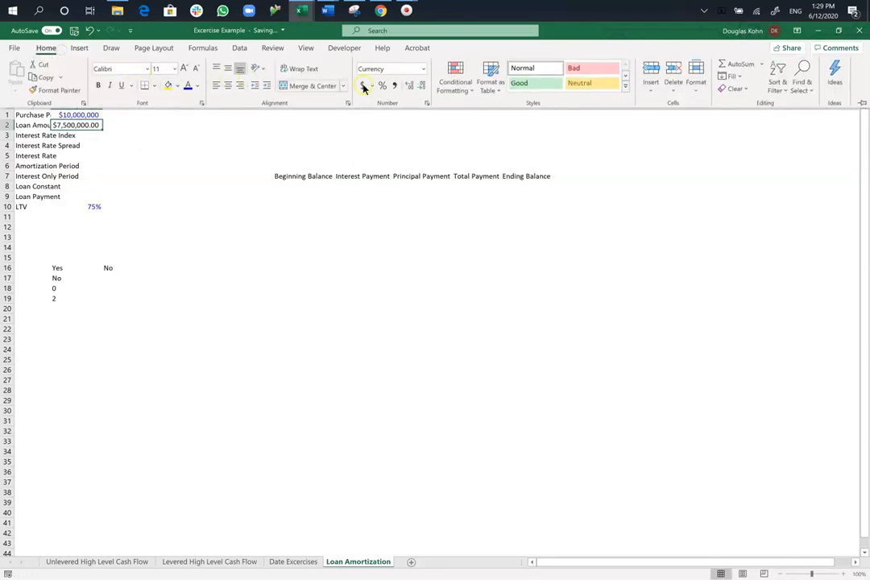
pyautogui.click(421, 86)
pyautogui.click(421, 85)
pyautogui.click(159, 156)
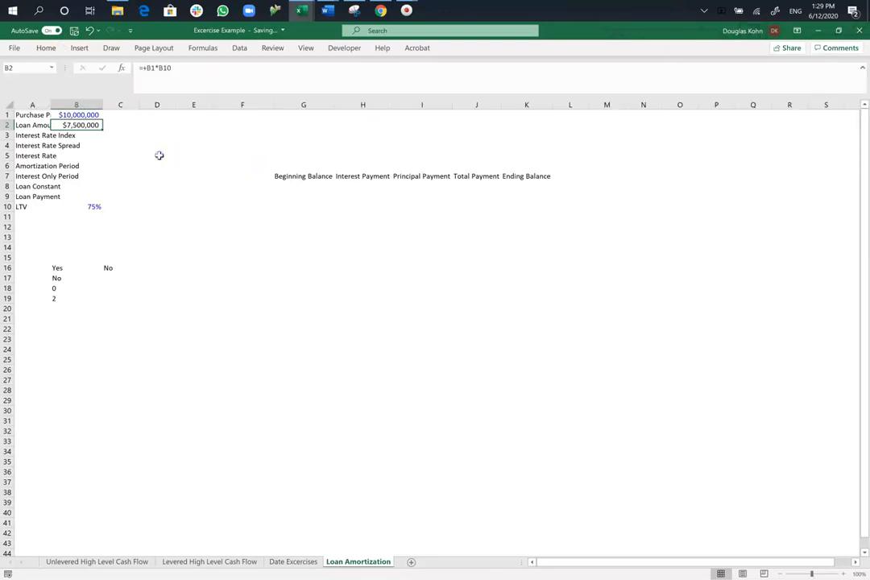
# Step: Set the interest rate index in B3 to 2.5% and the interest rate spread in B4 to 2%
pyautogui.press('Down')
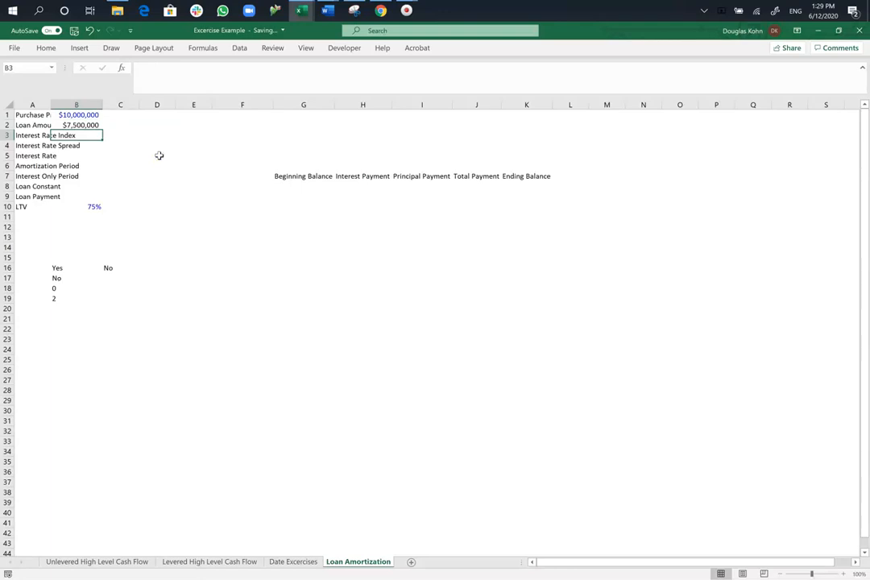
pyautogui.write('2.5%')
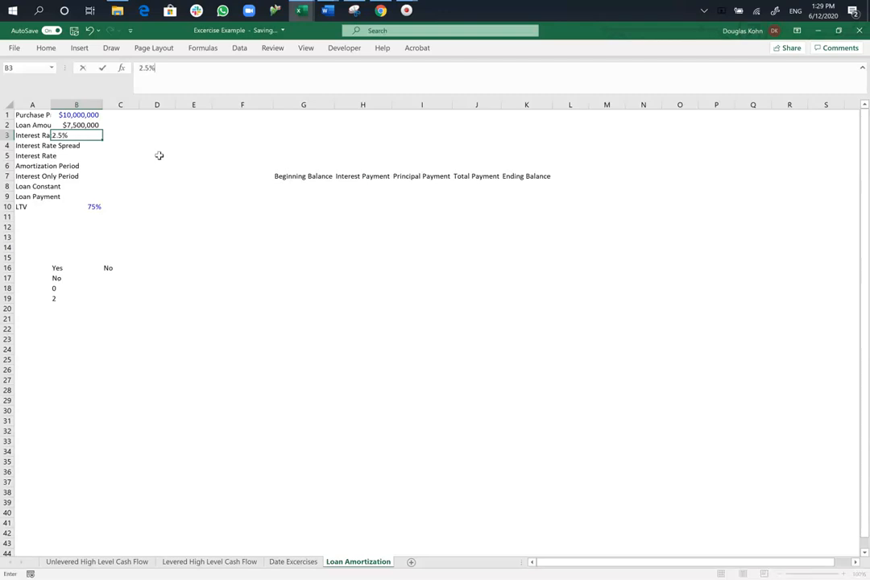
pyautogui.press('Return')
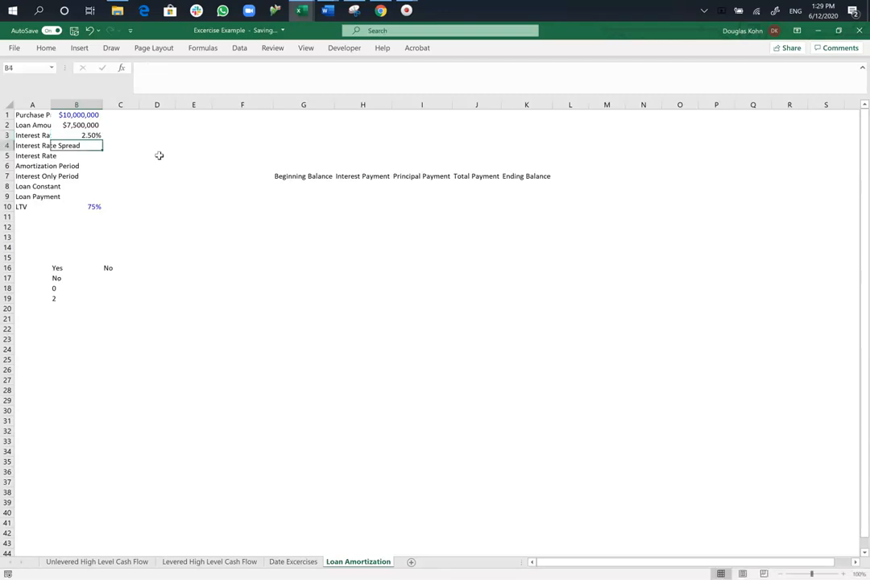
pyautogui.write('2%')
pyautogui.press('Return')
# Step: Apply the blue font color to the index and spread values in B3:B4
pyautogui.press('Up')
pyautogui.hotkey('shift', 'Up')
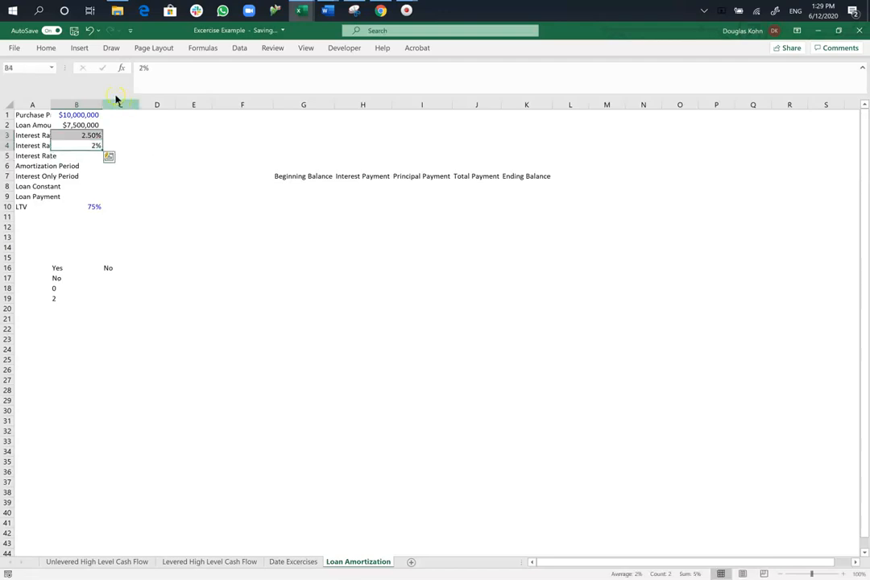
pyautogui.click(44, 48)
pyautogui.click(190, 85)
pyautogui.click(142, 154)
# Step: Calculate the interest rate in B5 as spread plus index with the formula +B4+B3
pyautogui.click(88, 154)
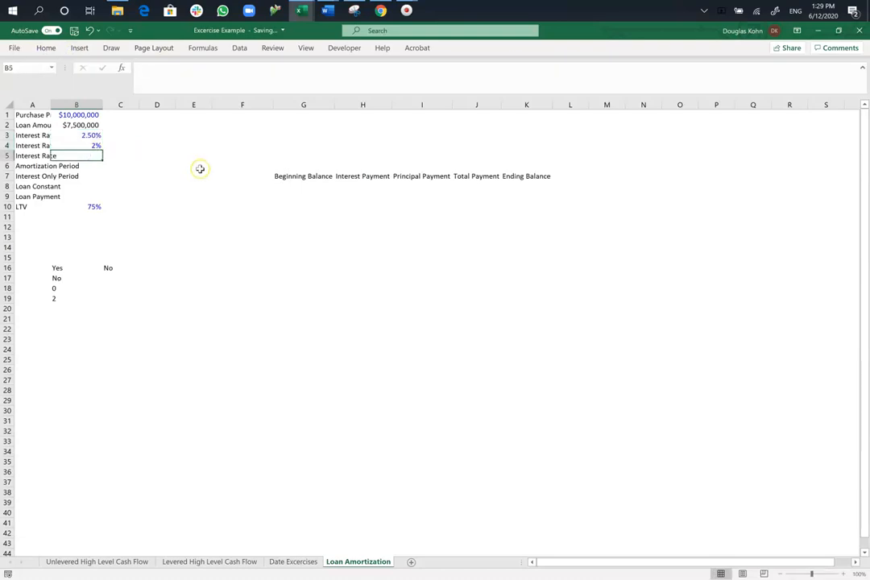
pyautogui.write('+')
pyautogui.press('Up')
pyautogui.write('+')
pyautogui.press('Up')
pyautogui.press('Up')
pyautogui.press('Return')
# Step: Show the spread in B4 and the interest rate in B5 with two decimal places
pyautogui.click(95, 145)
pyautogui.click(50, 49)
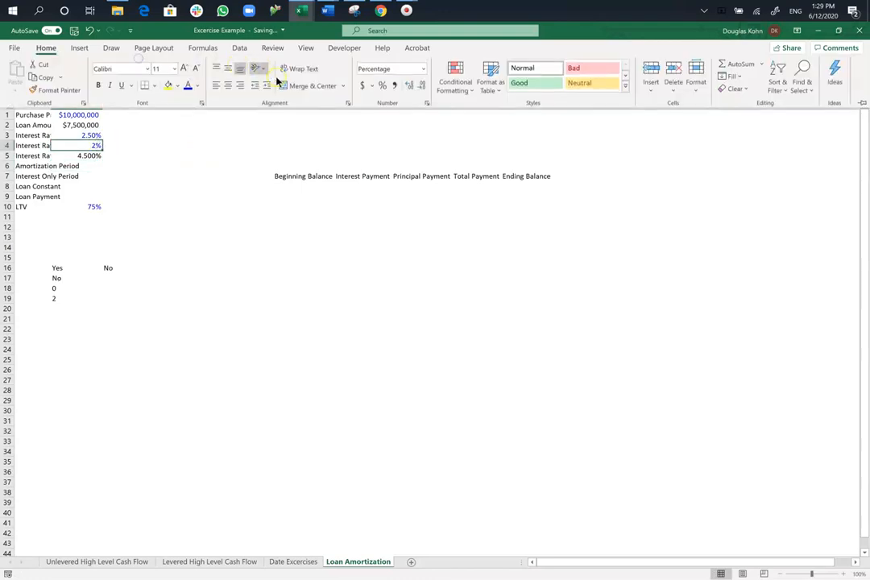
pyautogui.click(411, 86)
pyautogui.click(411, 85)
pyautogui.click(96, 155)
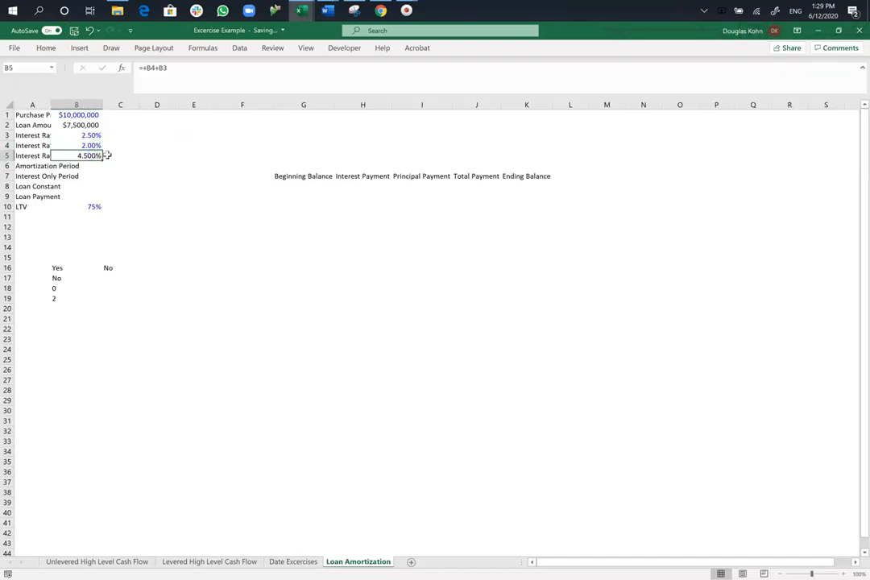
pyautogui.click(45, 47)
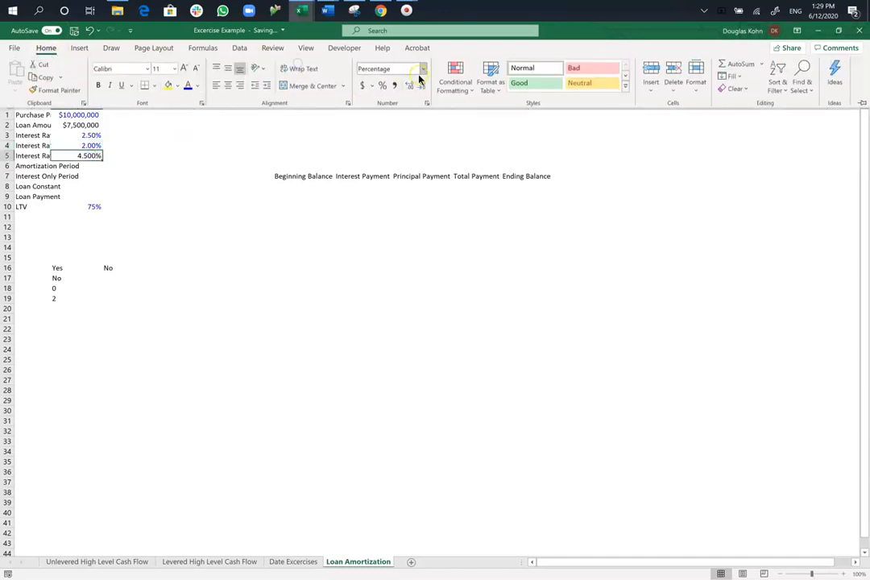
pyautogui.click(419, 86)
# Step: Append "(Months)" to the Amortization Period label in A6
pyautogui.click(84, 179)
pyautogui.click(94, 165)
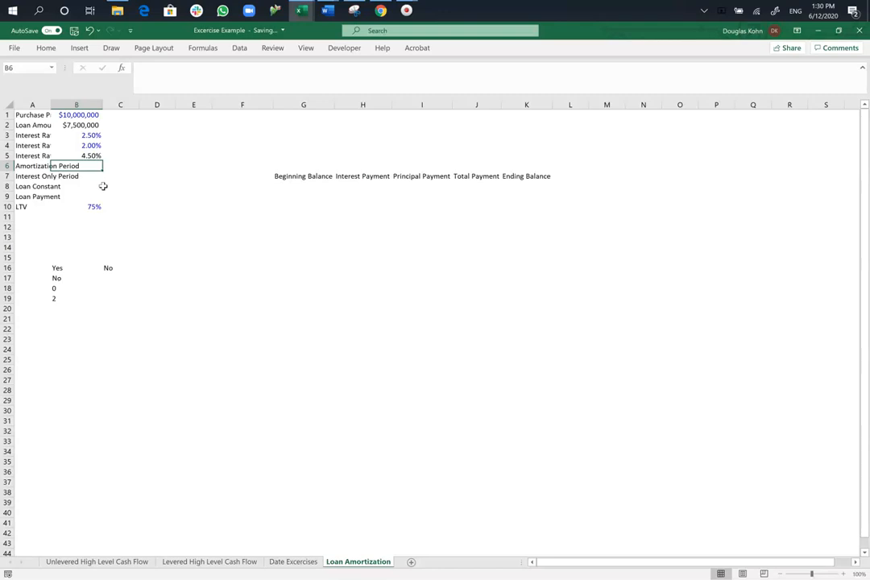
pyautogui.press('Left')
pyautogui.press('F2')
pyautogui.write('(Months)')
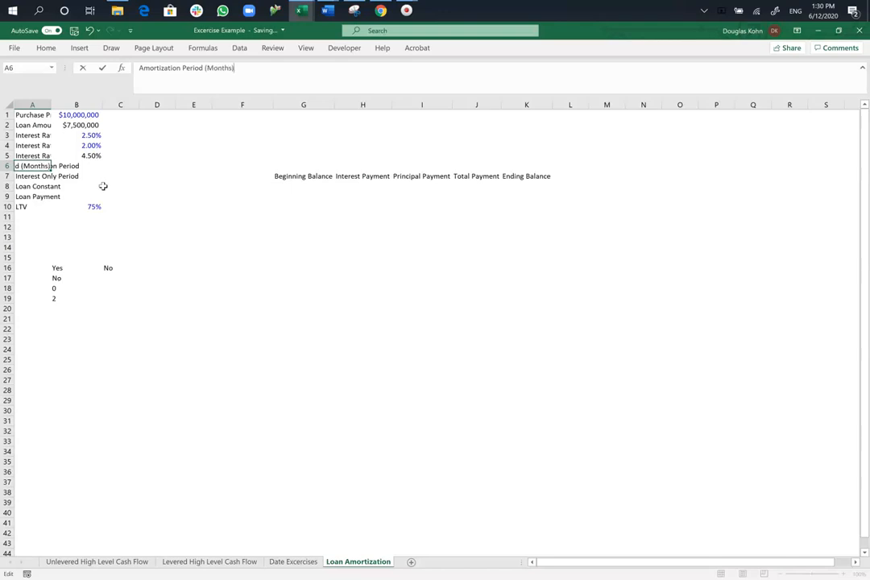
pyautogui.press('Return')
# Step: Set the amortization period in B6 to 360
pyautogui.press('Up')
pyautogui.press('Right')
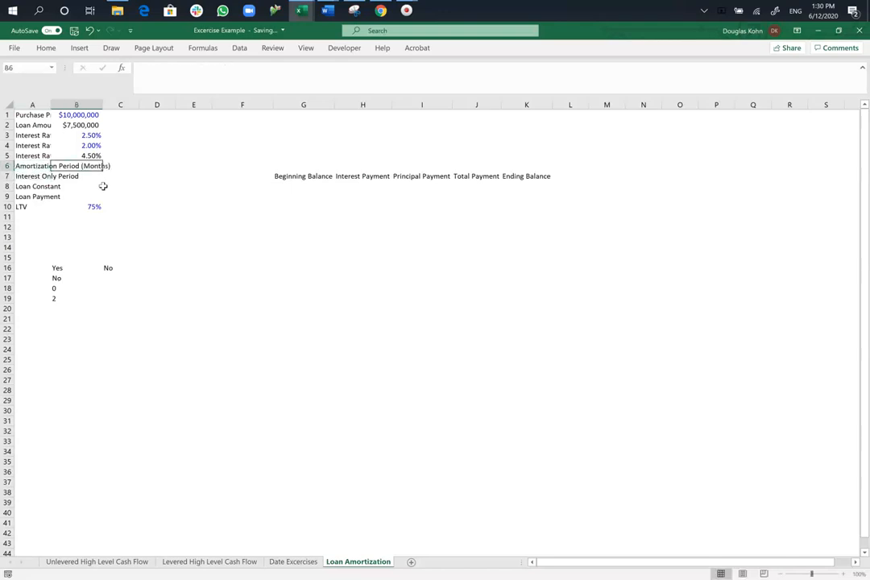
pyautogui.write('360')
pyautogui.press('Return')
# Step: AutoFit the width of column A to the Amortization Period (Months) label
pyautogui.press('Up')
pyautogui.press('Left')
pyautogui.press('alt')
pyautogui.press('h')
pyautogui.press('o')
pyautogui.press('i')
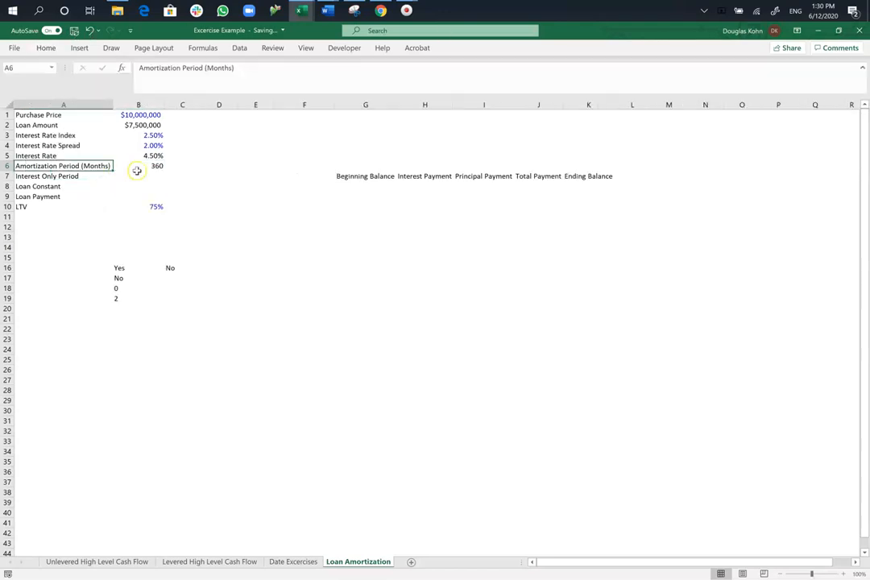
# Step: Apply the blue font color to the amortization period value in B6
pyautogui.click(137, 167)
pyautogui.click(56, 50)
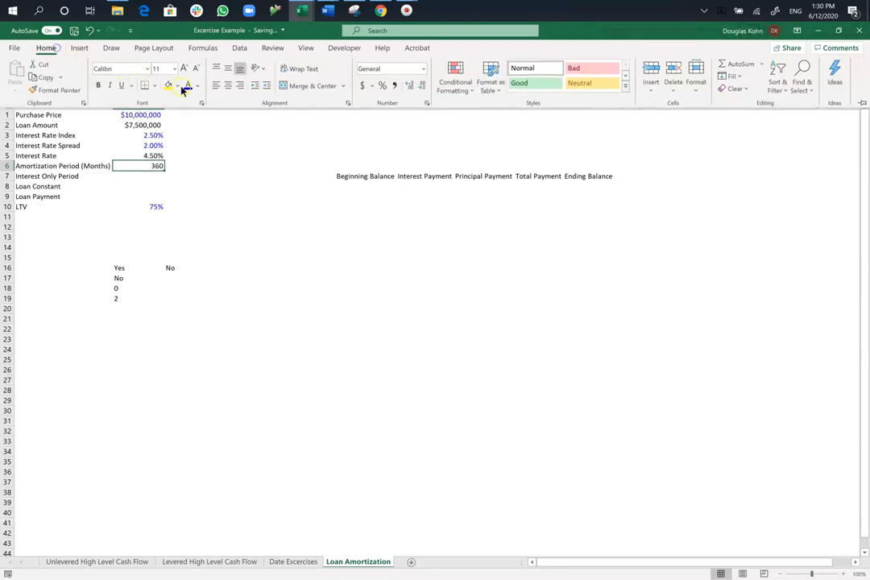
pyautogui.click(178, 86)
pyautogui.click(189, 89)
# Step: Set the interest only period in B7 to 0
pyautogui.click(154, 177)
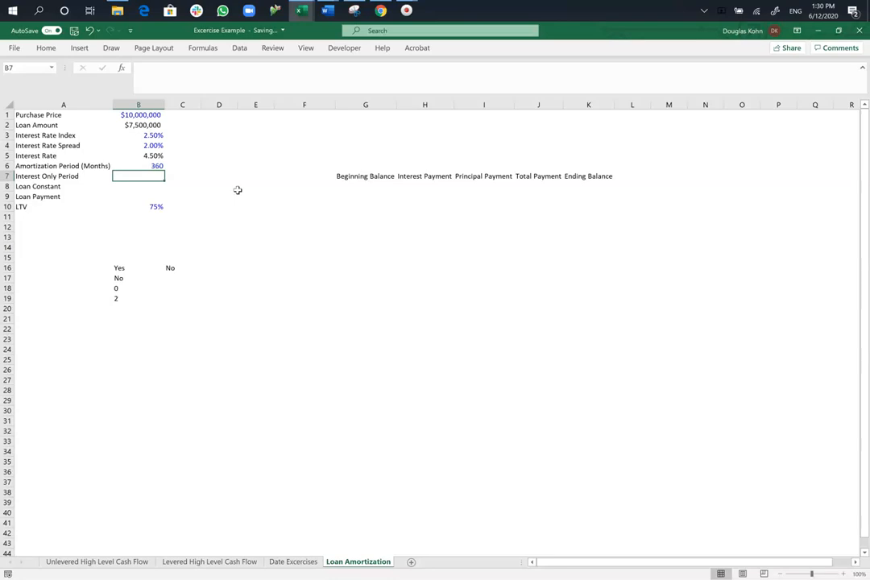
pyautogui.write('0')
pyautogui.press('Return')
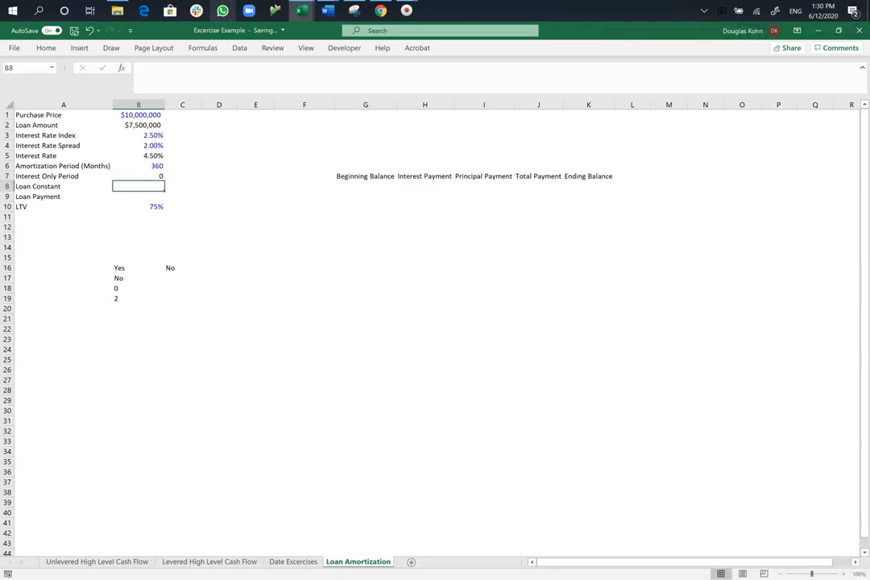
# Step: Append "(Months)" to the Interest Only Period label in A7
pyautogui.press('Up')
pyautogui.press('Left')
pyautogui.press('F2')
pyautogui.write('*')
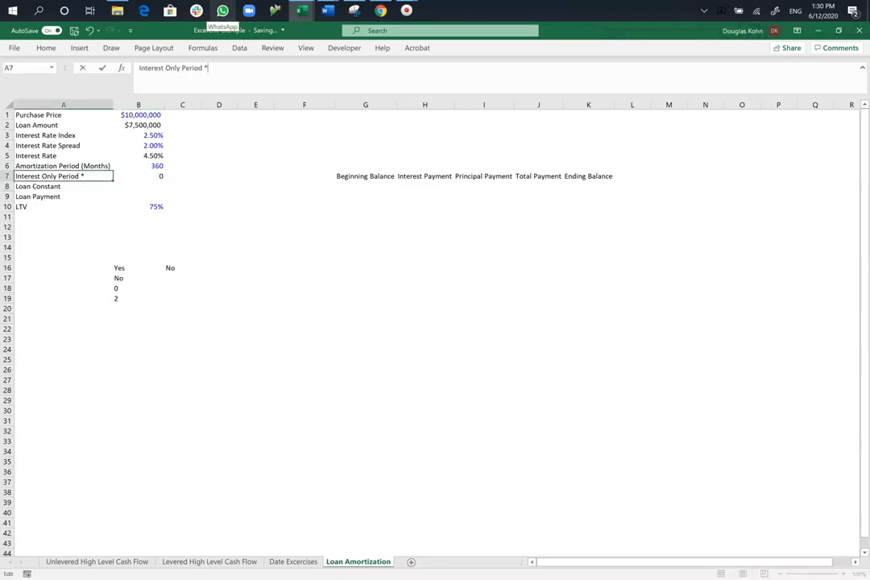
pyautogui.press('BackSpace')
pyautogui.write('(Months)')
pyautogui.press('Return')
# Step: Apply the blue font color to the interest only period value in B7
pyautogui.press('Up')
pyautogui.press('Right')
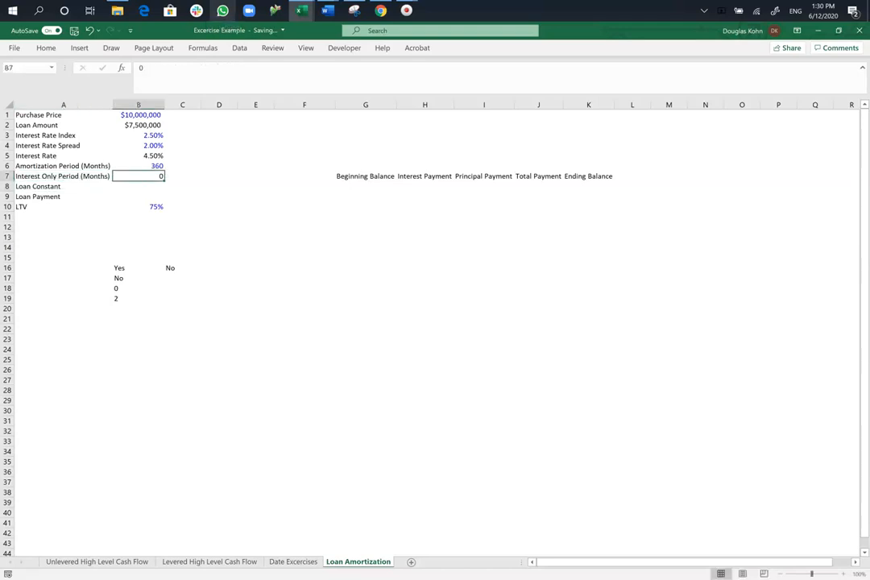
pyautogui.click(46, 48)
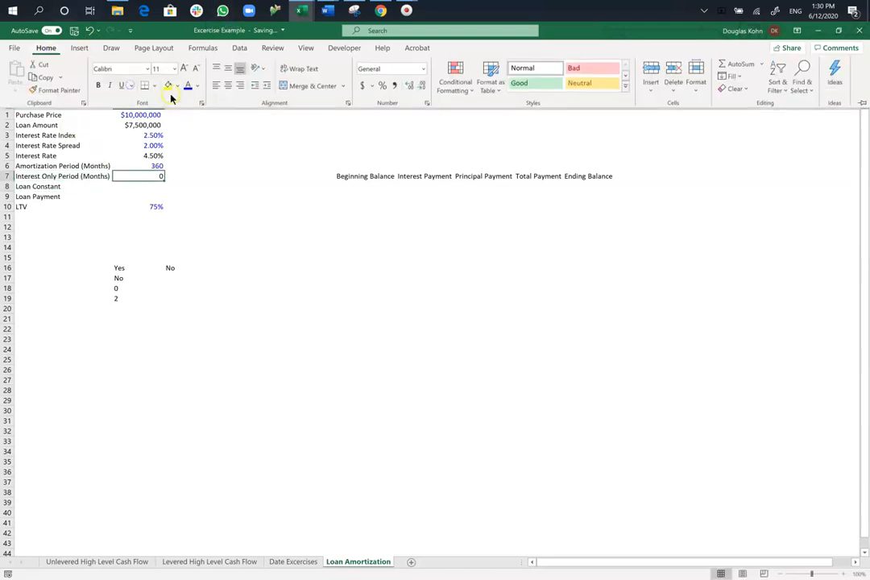
pyautogui.click(186, 85)
pyautogui.click(164, 210)
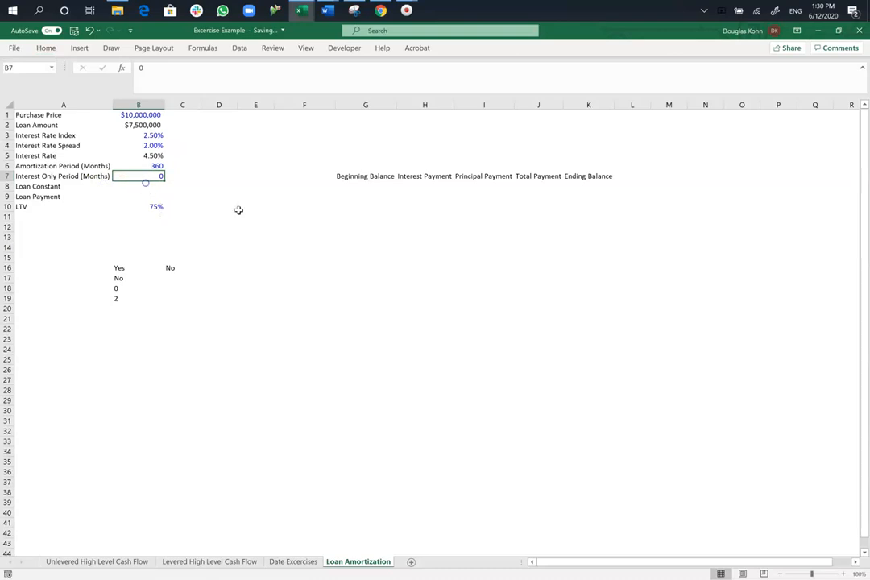
# Step: Start a PMT formula for the loan payment in B9, with B5/12 as the rate and B6 as the number of periods
pyautogui.click(146, 187)
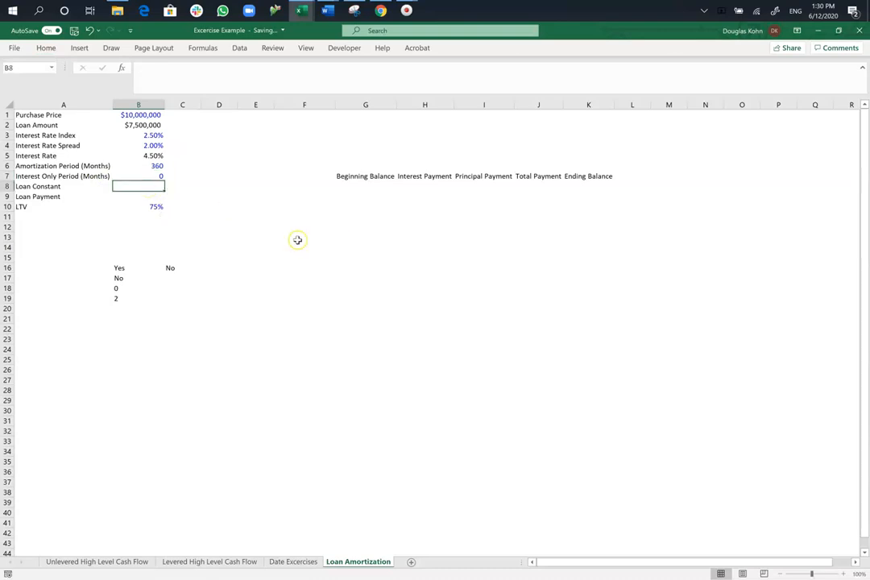
pyautogui.press('Left')
pyautogui.press('Right')
pyautogui.press('Down')
pyautogui.press('Left')
pyautogui.press('Right')
pyautogui.write('+pm')
pyautogui.press('Tab')
pyautogui.press('Up')
pyautogui.press('Up')
pyautogui.press('Up')
pyautogui.press('Up')
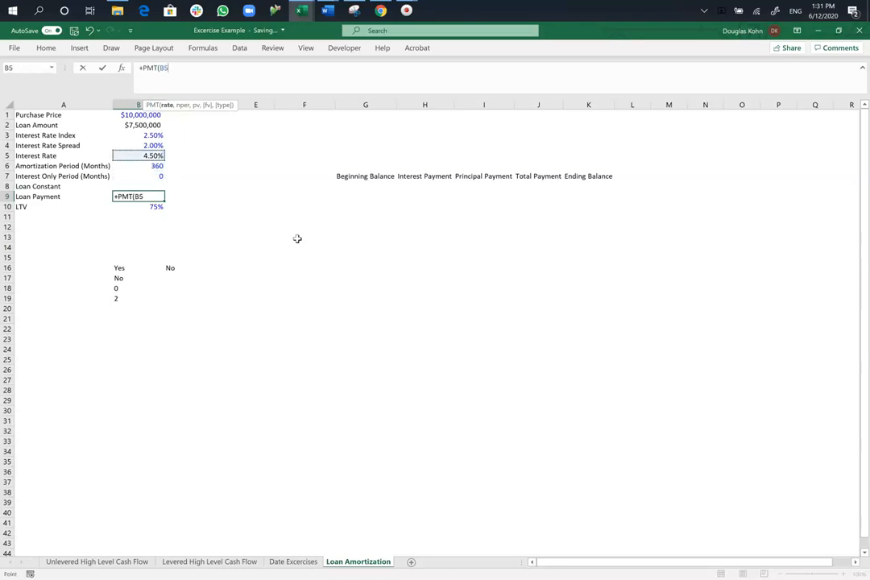
pyautogui.write('/12,')
pyautogui.press('Up')
pyautogui.press('Up')
pyautogui.press('Up')
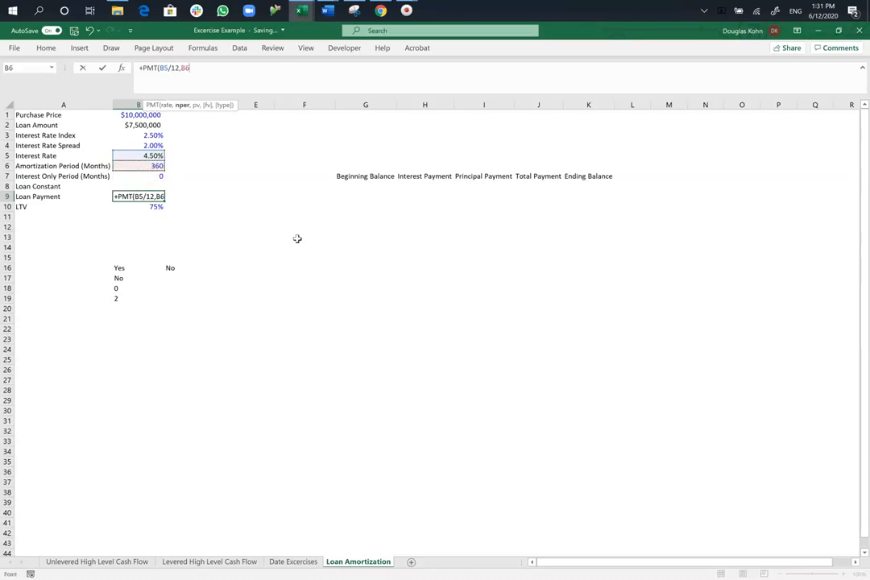
# Step: Complete the PMT formula in B9 with B2 as present value, an empty future value and type 1 for beginning-of-period payments
pyautogui.write(',')
pyautogui.press('Up')
pyautogui.press('Up')
pyautogui.press('Up')
pyautogui.press('Up')
pyautogui.press('Up')
pyautogui.press('Up')
pyautogui.press('Up')
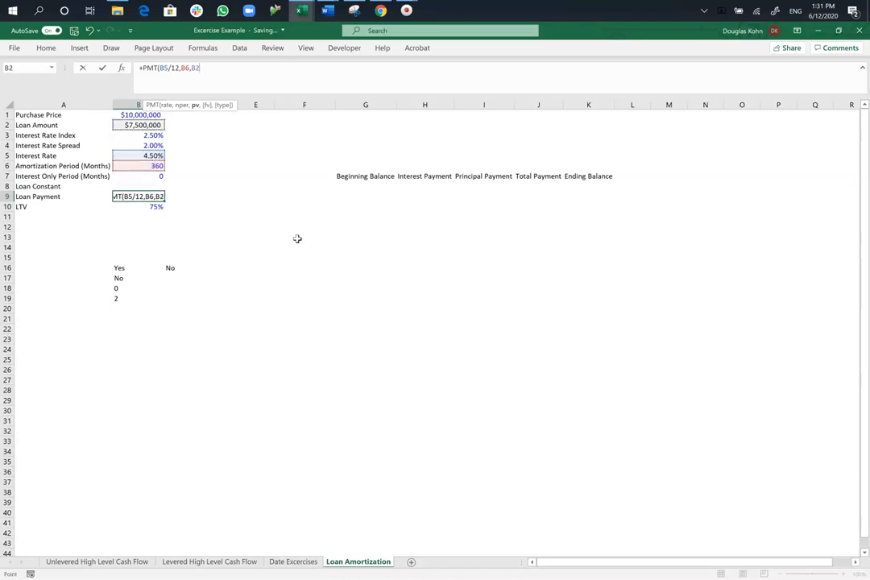
pyautogui.write(',')
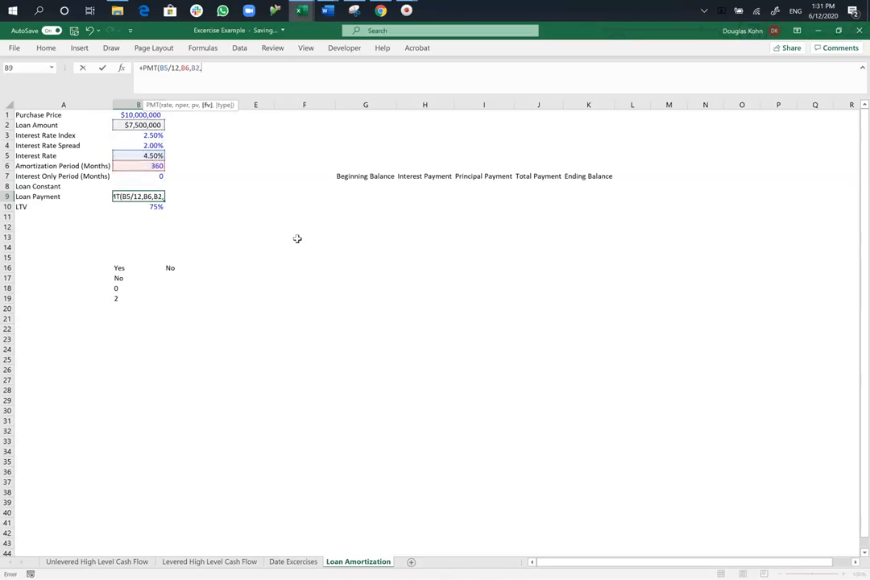
pyautogui.write(',1')
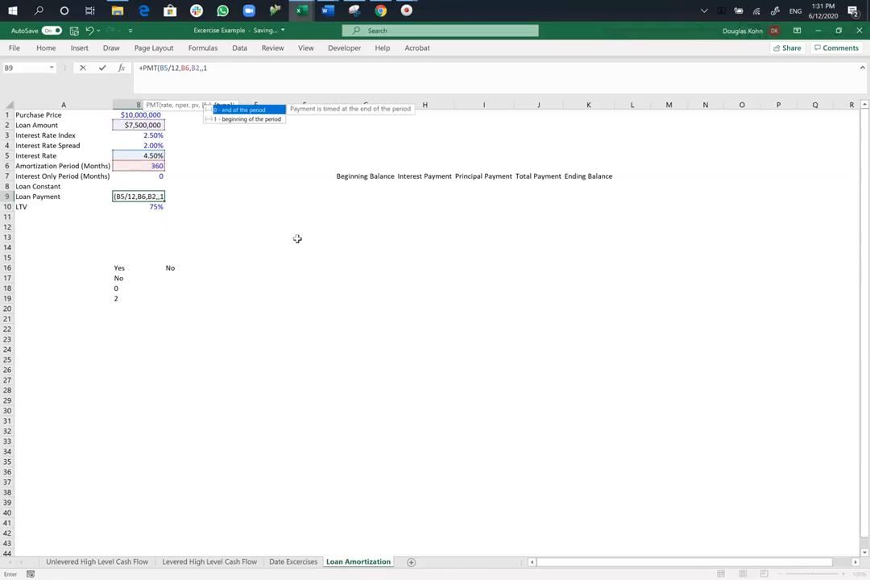
pyautogui.press('Return')
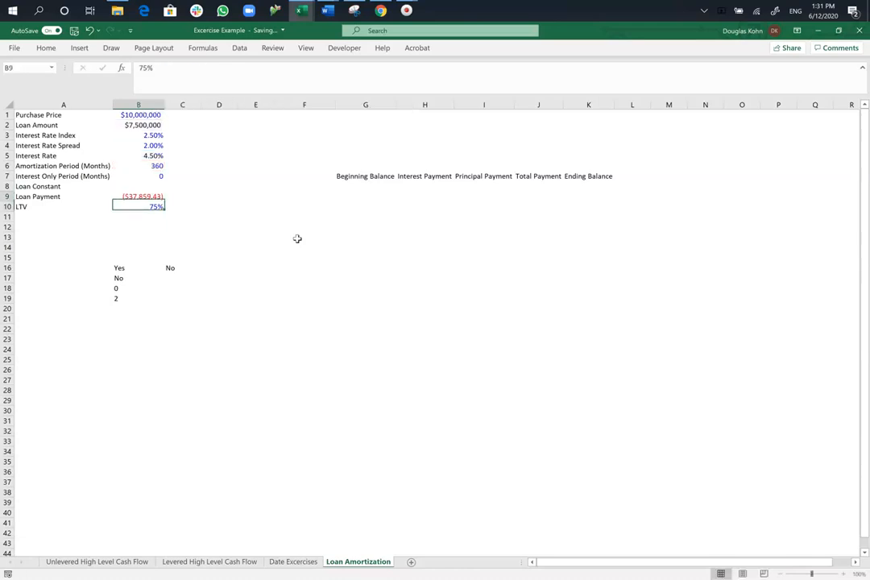
# Step: Annualize the loan payment in B9 by multiplying the PMT formula by 12
pyautogui.press('Up')
pyautogui.press('F2')
pyautogui.write('*')
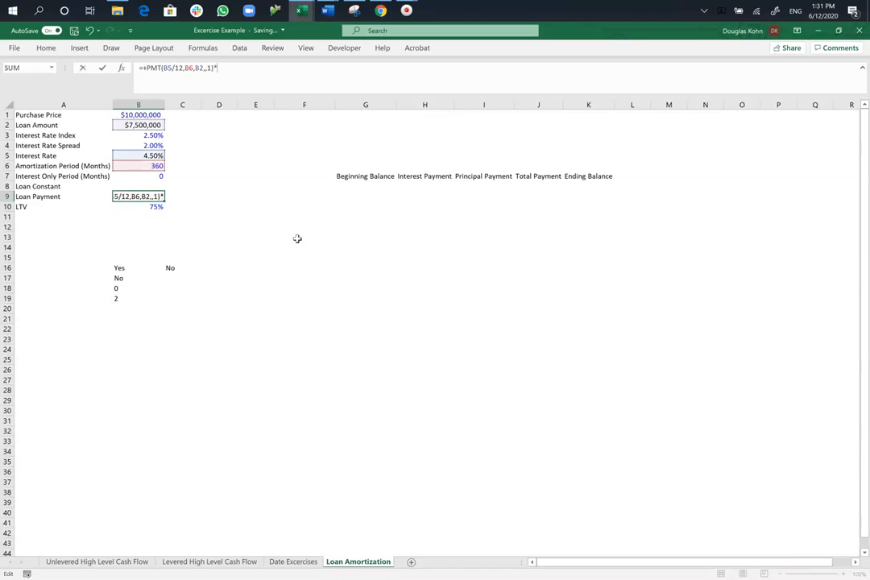
pyautogui.write('12')
pyautogui.press('Return')
# Step: Reverse the sign of the loan payment in B9 by changing the multiplier to -12
pyautogui.press('Up')
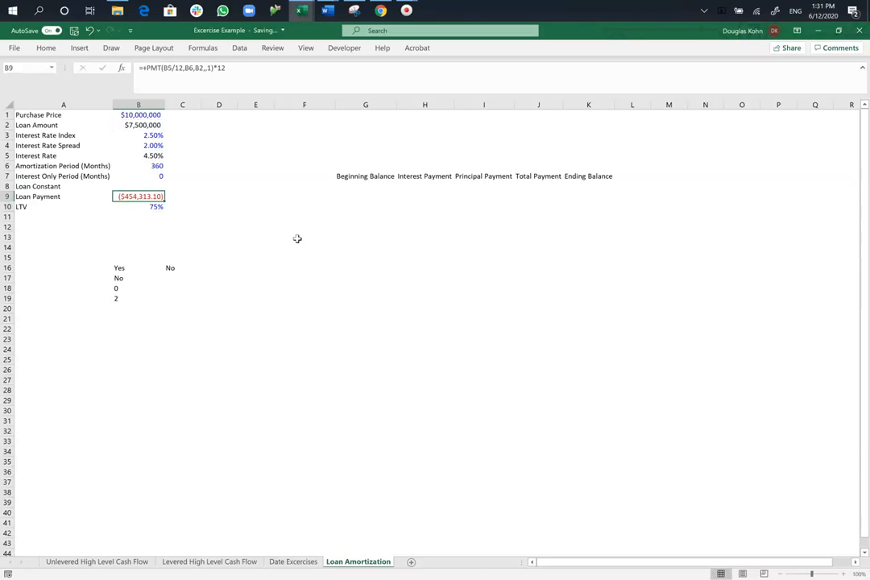
pyautogui.press('F2')
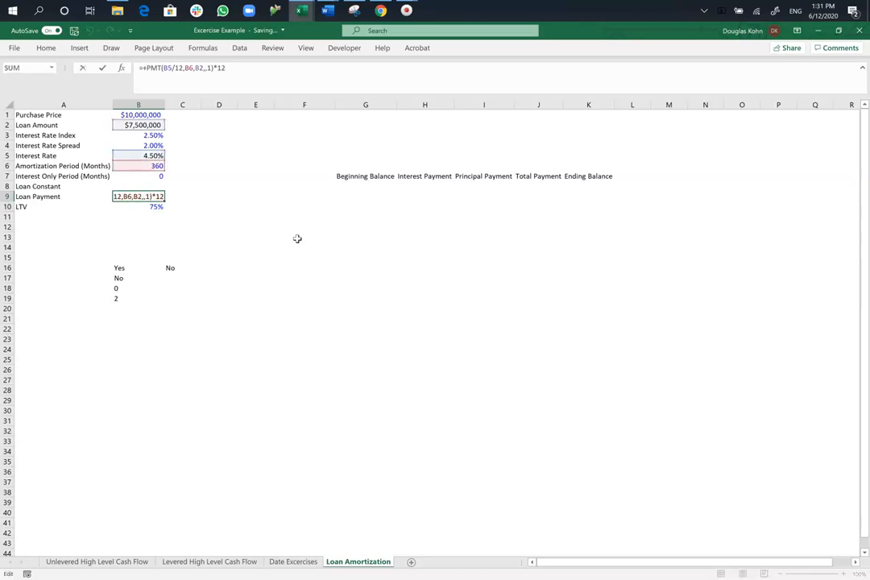
pyautogui.press('Left')
pyautogui.press('Left')
pyautogui.write('-')
pyautogui.press('Return')
# Step: Show the loan payment in B9 with no decimal places
pyautogui.press('Up')
pyautogui.click(46, 47)
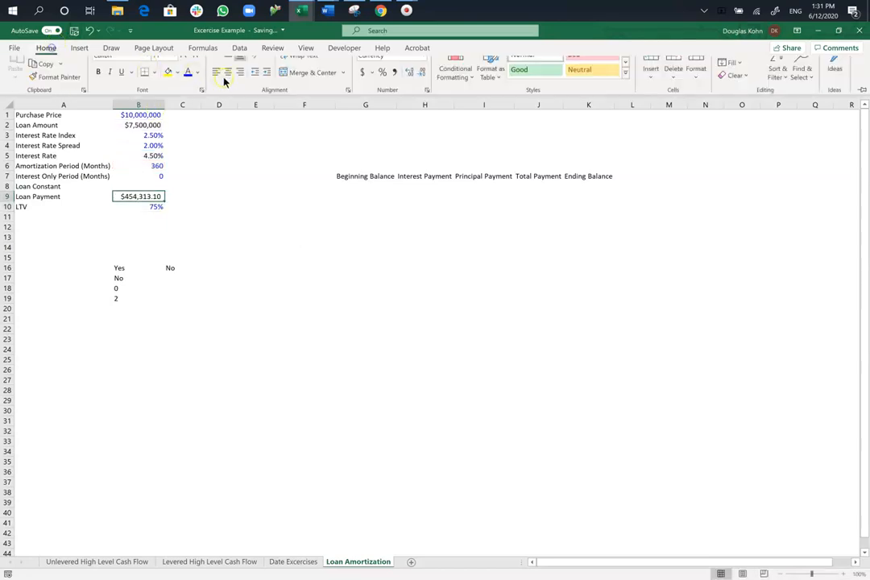
pyautogui.click(422, 86)
pyautogui.click(422, 86)
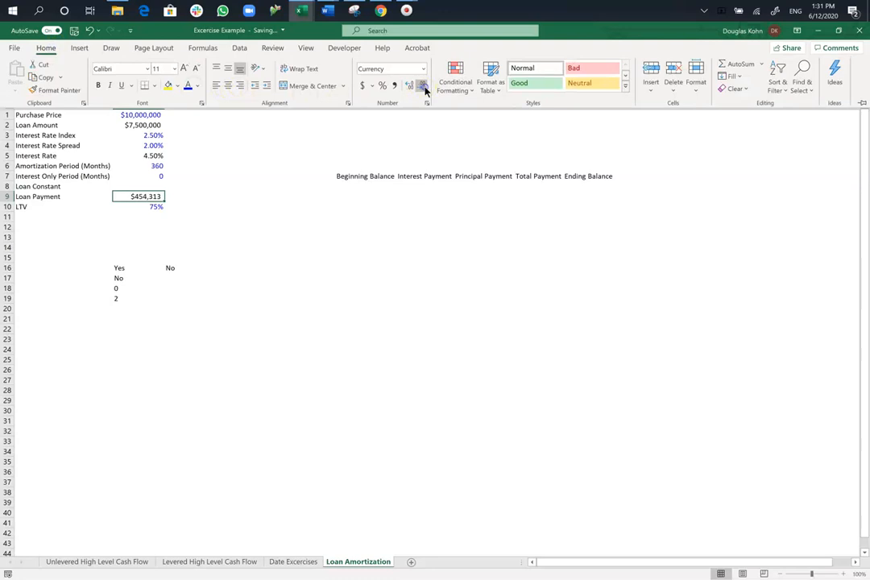
pyautogui.click(291, 193)
pyautogui.click(292, 193)
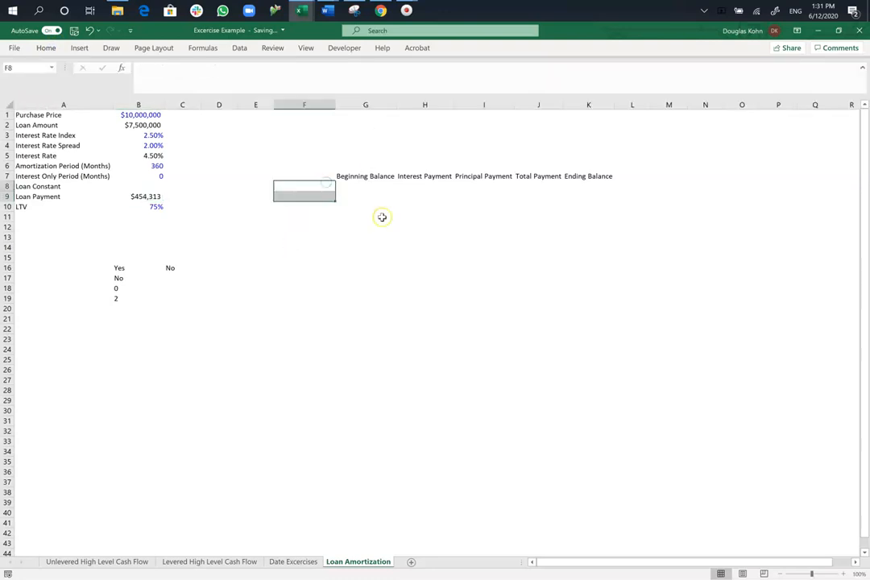
pyautogui.press('Left')
pyautogui.press('Right')
pyautogui.press('Right')
pyautogui.press('Left')
pyautogui.press('Up')
pyautogui.press('Right')
pyautogui.press('Left')
# Step: Enter 0 in D8 as the first period number of the amortization schedule
pyautogui.press('Left')
pyautogui.press('Down')
pyautogui.press('Right')
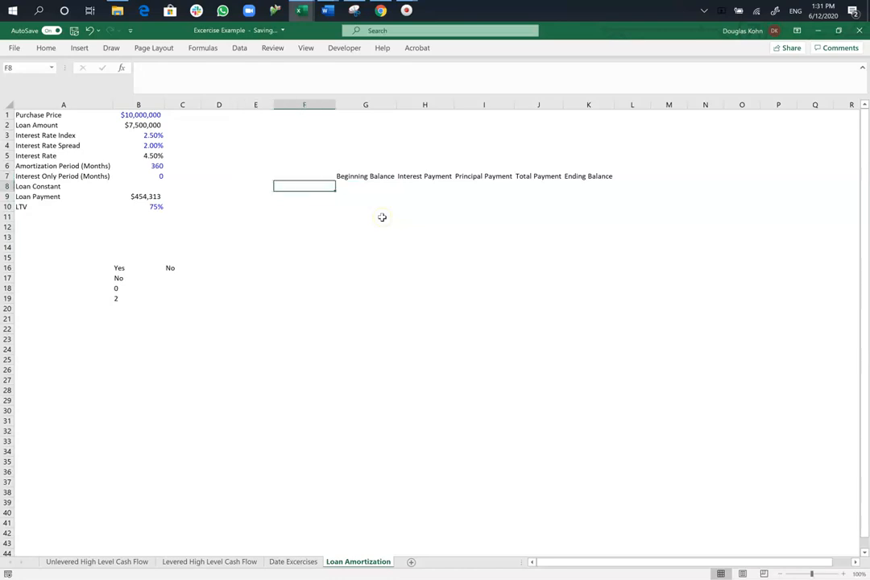
pyautogui.press('Left')
pyautogui.press('Left')
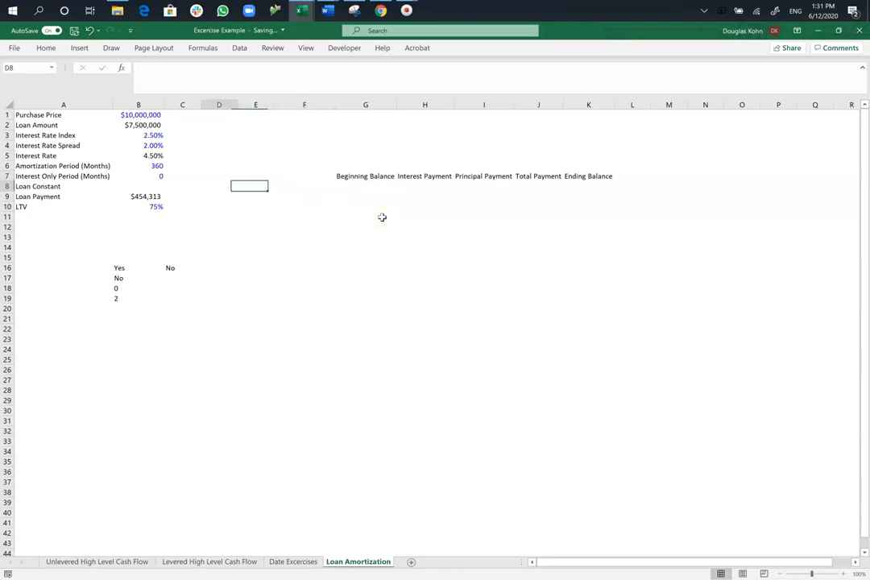
pyautogui.write('1')
pyautogui.press('Return')
pyautogui.press('Up')
pyautogui.write('0')
pyautogui.press('Return')
# Step: Enter a formula in D9 that adds 1 to the period number in D8
pyautogui.press('Up')
pyautogui.hotkey('ctrl', 'c')
pyautogui.hotkey('shift', 'Down')
pyautogui.press('Down')
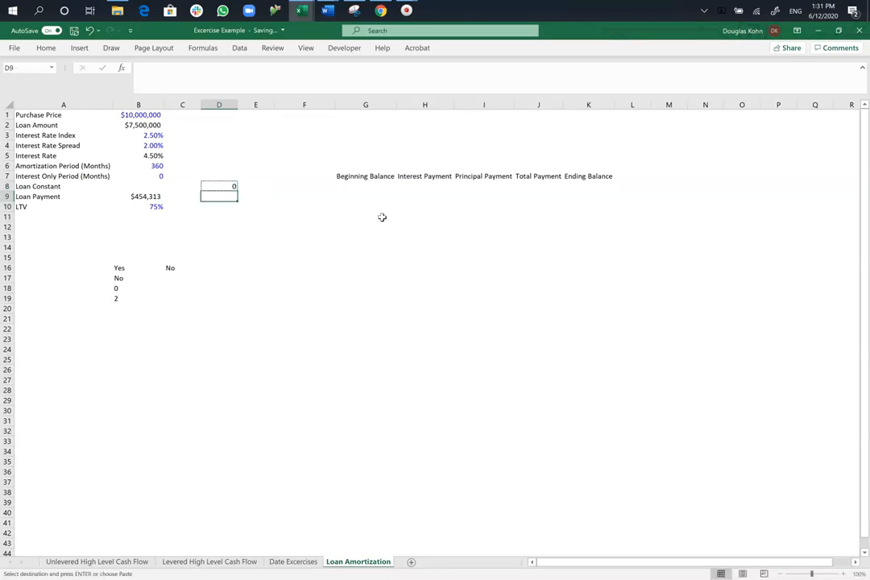
pyautogui.write('+')
pyautogui.press('Up')
pyautogui.write('+1')
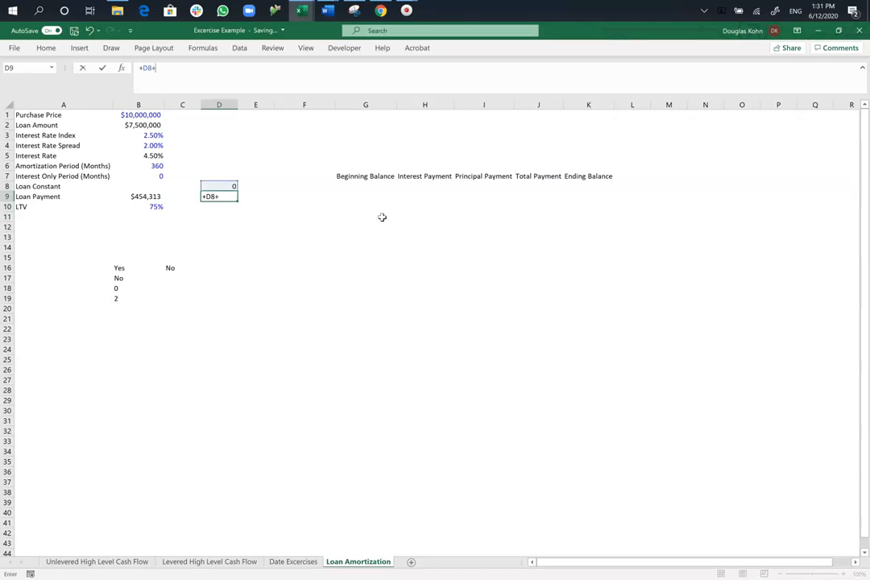
pyautogui.press('Return')
# Step: Enter the column heading Period in D7, above the period numbers
pyautogui.press('Up')
pyautogui.press('Up')
pyautogui.write('P')
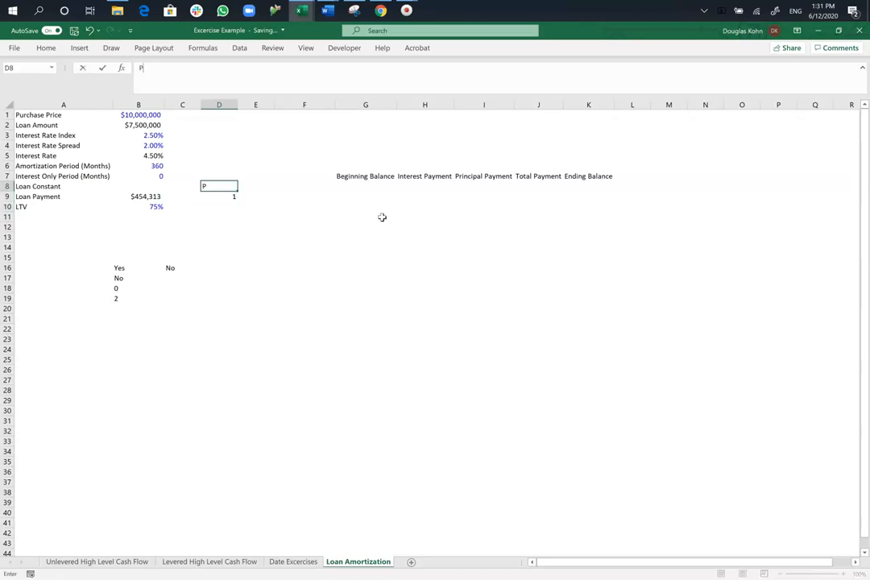
pyautogui.press('Escape')
pyautogui.press('Up')
pyautogui.write('(')
pyautogui.press('BackSpace')
pyautogui.write('Period')
pyautogui.press('Return')
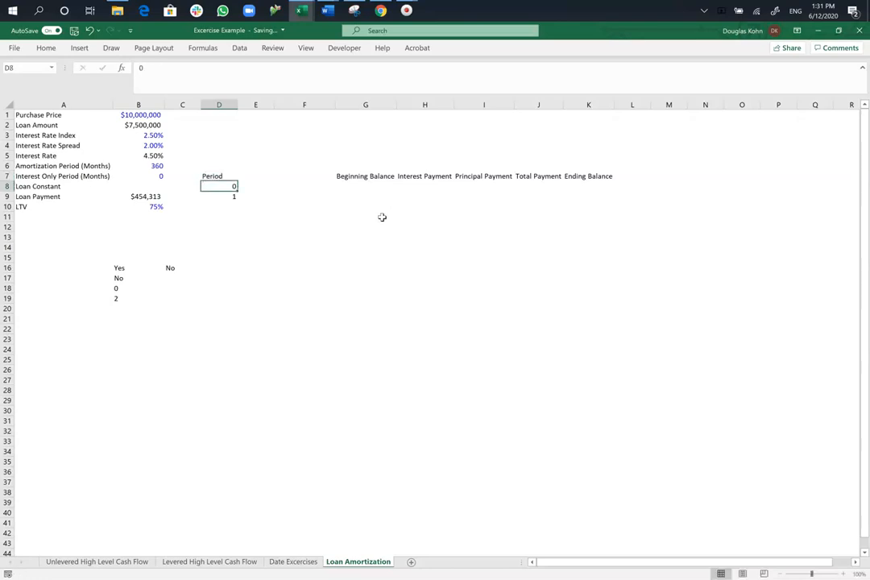
# Step: Enter the heading Beginning of Period in E7, beside the Period heading
pyautogui.press('Up')
pyautogui.press('Right')
pyautogui.write('Beg')
pyautogui.press('BackSpace')
pyautogui.write('ginnig')
pyautogui.press('BackSpace')
pyautogui.press('BackSpace')
pyautogui.write('ing of')
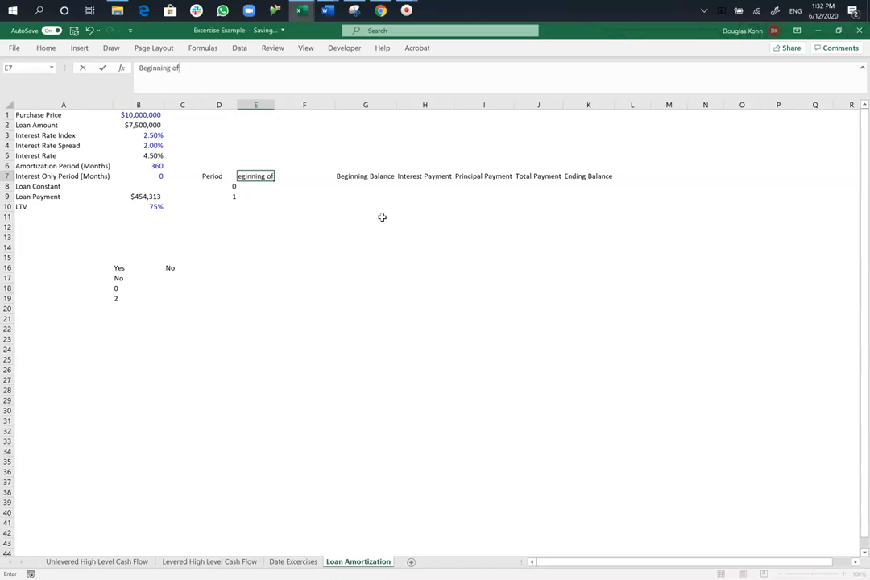
pyautogui.write(' Period')
pyautogui.press('Return')
# Step: Enter the heading End of Period in F7
pyautogui.press('Up')
pyautogui.press('Right')
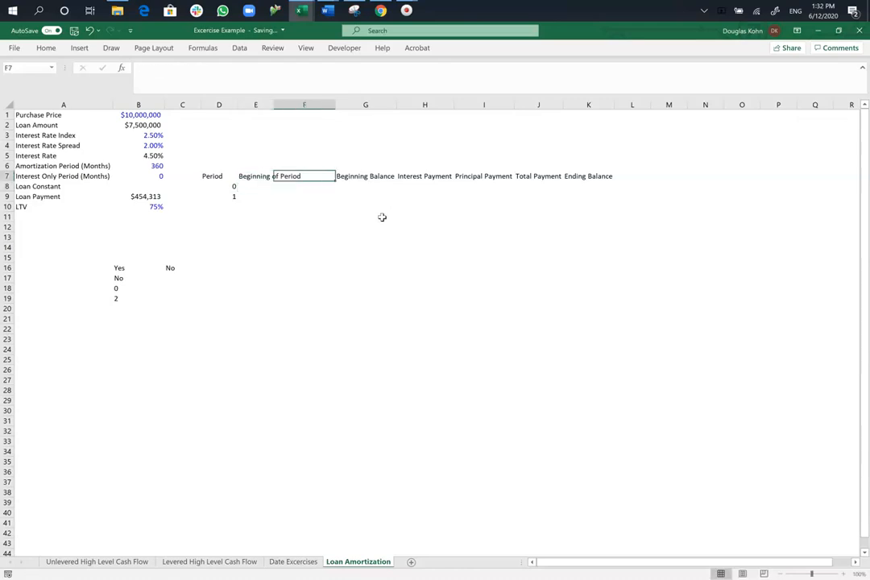
pyautogui.write('End of Period')
pyautogui.press('Return')
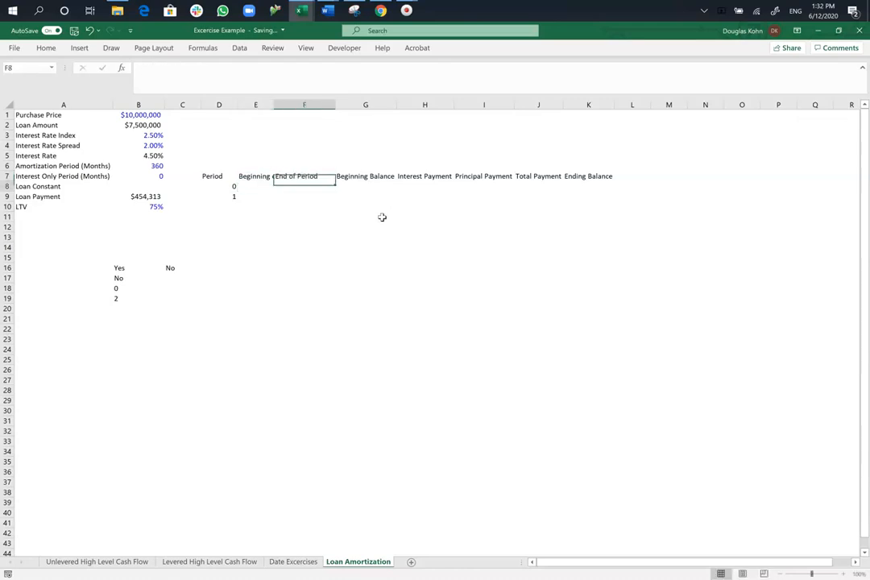
# Step: Enter a formula in D10 that adds 1 to the period number in D9
pyautogui.press('Left')
pyautogui.press('Left')
pyautogui.press('Down')
pyautogui.press('Down')
pyautogui.write('+')
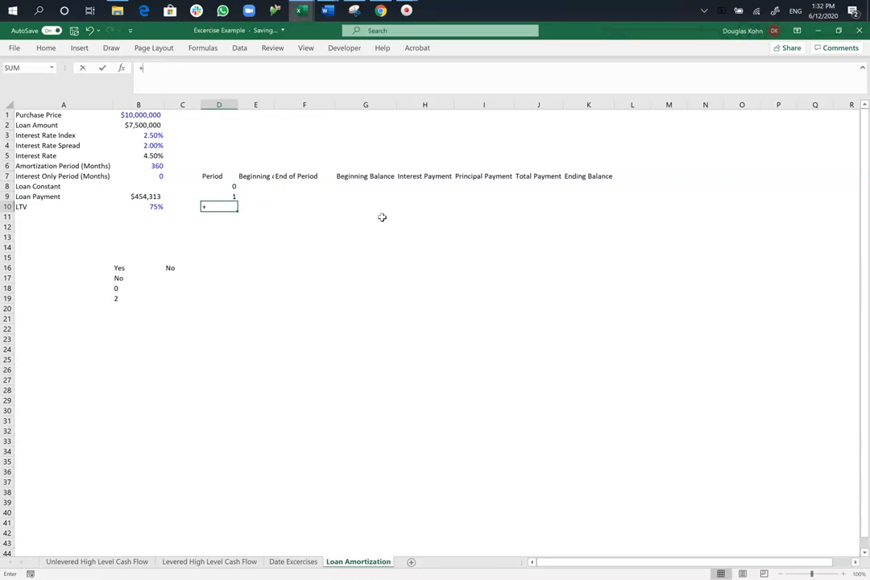
pyautogui.press('Up')
pyautogui.write('+1')
pyautogui.press('Return')
# Step: Copy the period formula from D10 down column D through row 360
pyautogui.press('Up')
pyautogui.hotkey('ctrl', 'c')
pyautogui.hotkey('shift', 'Down')
pyautogui.hotkey('shift', 'Down')
pyautogui.hotkey('shift', 'Down')
pyautogui.hotkey('shift', 'Down')
pyautogui.hotkey('shift', 'Down')
pyautogui.hotkey('shift', 'Down')
pyautogui.hotkey('shift', 'Down')
pyautogui.hotkey('shift', 'Down')
pyautogui.hotkey('shift', 'Down')
pyautogui.hotkey('shift', 'Down')
pyautogui.hotkey('shift', 'Down')
pyautogui.hotkey('shift', 'Down')
pyautogui.hotkey('shift', 'Down')
pyautogui.hotkey('shift', 'Down')
pyautogui.hotkey('shift', 'Down')
pyautogui.hotkey('shift', 'Down')
pyautogui.hotkey('shift', 'Down')
pyautogui.hotkey('shift', 'Down')
pyautogui.hotkey('shift', 'Down')
pyautogui.hotkey('shift', 'Down')
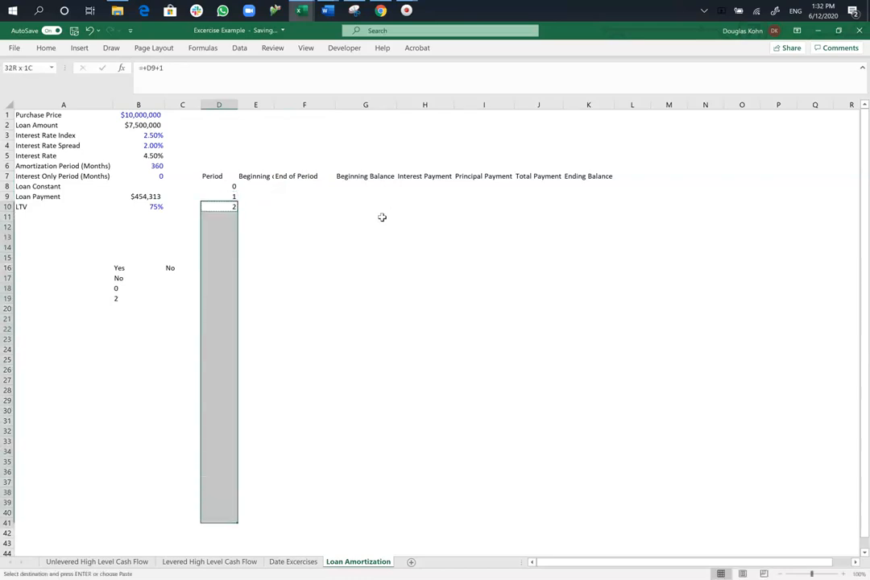
pyautogui.hotkey('shift', 'Down')
pyautogui.hotkey('shift', 'Down')
pyautogui.hotkey('shift', 'Down')
pyautogui.hotkey('shift', 'Down')
pyautogui.hotkey('shift', 'Down')
pyautogui.hotkey('shift', 'Down')
pyautogui.hotkey('shift', 'Down')
pyautogui.hotkey('shift', 'Down')
pyautogui.hotkey('shift', 'Down')
pyautogui.hotkey('shift', 'Down')
pyautogui.hotkey('shift', 'Down')
pyautogui.hotkey('shift', 'Down')
pyautogui.hotkey('shift', 'Down')
pyautogui.hotkey('shift', 'Down')
pyautogui.hotkey('shift', 'Down')
pyautogui.hotkey('shift', 'Down')
pyautogui.hotkey('shift', 'Down')
pyautogui.hotkey('shift', 'Down')
pyautogui.hotkey('shift', 'Down')
pyautogui.hotkey('shift', 'Down')
pyautogui.hotkey('shift', 'Down')
pyautogui.hotkey('shift', 'Down')
pyautogui.hotkey('shift', 'Down')
pyautogui.hotkey('shift', 'Down')
pyautogui.hotkey('shift', 'Down')
pyautogui.hotkey('shift', 'Down')
pyautogui.hotkey('shift', 'Down')
pyautogui.hotkey('shift', 'Down')
pyautogui.hotkey('shift', 'Down')
pyautogui.hotkey('shift', 'Down')
pyautogui.hotkey('shift', 'Down')
pyautogui.hotkey('shift', 'Down')
pyautogui.hotkey('shift', 'Down')
pyautogui.hotkey('shift', 'Down')
pyautogui.hotkey('shift', 'Down')
pyautogui.hotkey('shift', 'Down')
pyautogui.hotkey('shift', 'Down')
pyautogui.hotkey('shift', 'Down')
pyautogui.hotkey('shift', 'Down')
pyautogui.hotkey('shift', 'Down')
pyautogui.hotkey('shift', 'Down')
pyautogui.hotkey('shift', 'Down')
pyautogui.hotkey('shift', 'Down')
pyautogui.hotkey('shift', 'Down')
pyautogui.hotkey('shift', 'Down')
pyautogui.hotkey('shift', 'Down')
pyautogui.hotkey('shift', 'Down')
pyautogui.hotkey('shift', 'Down')
pyautogui.hotkey('shift', 'Down')
pyautogui.hotkey('shift', 'Down')
pyautogui.hotkey('shift', 'Down')
pyautogui.hotkey('shift', 'Down')
pyautogui.hotkey('shift', 'Down')
pyautogui.hotkey('shift', 'Down')
pyautogui.hotkey('shift', 'Down')
pyautogui.hotkey('shift', 'Down')
pyautogui.hotkey('shift', 'Down')
pyautogui.hotkey('shift', 'Down')
pyautogui.hotkey('shift', 'Down')
pyautogui.hotkey('shift', 'Down')
pyautogui.hotkey('shift', 'Down')
pyautogui.hotkey('shift', 'Down')
pyautogui.hotkey('shift', 'Down')
pyautogui.hotkey('shift', 'Down')
pyautogui.hotkey('shift', 'Down')
pyautogui.hotkey('shift', 'Down')
pyautogui.hotkey('shift', 'Down')
pyautogui.hotkey('shift', 'Down')
pyautogui.hotkey('shift', 'Down')
pyautogui.hotkey('shift', 'Down')
pyautogui.hotkey('shift', 'Down')
pyautogui.hotkey('shift', 'Down')
pyautogui.hotkey('shift', 'Down')
pyautogui.hotkey('shift', 'Down')
pyautogui.hotkey('shift', 'Down')
pyautogui.hotkey('shift', 'Down')
pyautogui.hotkey('shift', 'Down')
pyautogui.hotkey('shift', 'Down')
pyautogui.hotkey('shift', 'Down')
pyautogui.hotkey('shift', 'Down')
pyautogui.hotkey('shift', 'Down')
pyautogui.hotkey('shift', 'Down')
pyautogui.hotkey('shift', 'Down')
pyautogui.hotkey('shift', 'Down')
pyautogui.hotkey('shift', 'Down')
pyautogui.hotkey('shift', 'Down')
pyautogui.hotkey('shift', 'Down')
pyautogui.hotkey('shift', 'Down')
pyautogui.hotkey('shift', 'Down')
pyautogui.hotkey('shift', 'Down')
pyautogui.hotkey('shift', 'Down')
pyautogui.hotkey('shift', 'Down')
pyautogui.hotkey('shift', 'Down')
pyautogui.hotkey('shift', 'Down')
pyautogui.hotkey('shift', 'Down')
pyautogui.hotkey('shift', 'Down')
pyautogui.hotkey('shift', 'Down')
pyautogui.hotkey('shift', 'Down')
pyautogui.hotkey('shift', 'Down')
pyautogui.hotkey('shift', 'Down')
pyautogui.hotkey('shift', 'Down')
pyautogui.hotkey('shift', 'Down')
pyautogui.hotkey('shift', 'Down')
pyautogui.hotkey('shift', 'Down')
pyautogui.hotkey('shift', 'Down')
pyautogui.hotkey('shift', 'Down')
pyautogui.hotkey('shift', 'Down')
pyautogui.hotkey('shift', 'Down')
pyautogui.hotkey('shift', 'Down')
pyautogui.hotkey('shift', 'Down')
pyautogui.hotkey('shift', 'Down')
pyautogui.hotkey('shift', 'Down')
pyautogui.hotkey('shift', 'Down')
pyautogui.hotkey('shift', 'Down')
pyautogui.hotkey('shift', 'Down')
pyautogui.hotkey('shift', 'Down')
pyautogui.hotkey('shift', 'Down')
pyautogui.hotkey('shift', 'Down')
pyautogui.hotkey('shift', 'Down')
pyautogui.hotkey('shift', 'Down')
pyautogui.hotkey('shift', 'Down')
pyautogui.hotkey('shift', 'Down')
pyautogui.hotkey('shift', 'Down')
pyautogui.hotkey('shift', 'Down')
pyautogui.hotkey('shift', 'Down')
pyautogui.hotkey('shift', 'Down')
pyautogui.hotkey('shift', 'Down')
pyautogui.hotkey('shift', 'Down')
pyautogui.hotkey('shift', 'Down')
pyautogui.hotkey('shift', 'Down')
pyautogui.hotkey('shift', 'Down')
pyautogui.hotkey('shift', 'Down')
pyautogui.hotkey('shift', 'Down')
pyautogui.hotkey('shift', 'Down')
pyautogui.hotkey('shift', 'Down')
pyautogui.hotkey('shift', 'Down')
pyautogui.hotkey('shift', 'Down')
pyautogui.hotkey('shift', 'Down')
pyautogui.hotkey('shift', 'Down')
pyautogui.hotkey('shift', 'Down')
pyautogui.hotkey('shift', 'Down')
pyautogui.hotkey('shift', 'Down')
pyautogui.hotkey('shift', 'Down')
pyautogui.hotkey('shift', 'Down')
pyautogui.hotkey('shift', 'Down')
pyautogui.hotkey('shift', 'Down')
pyautogui.hotkey('shift', 'Down')
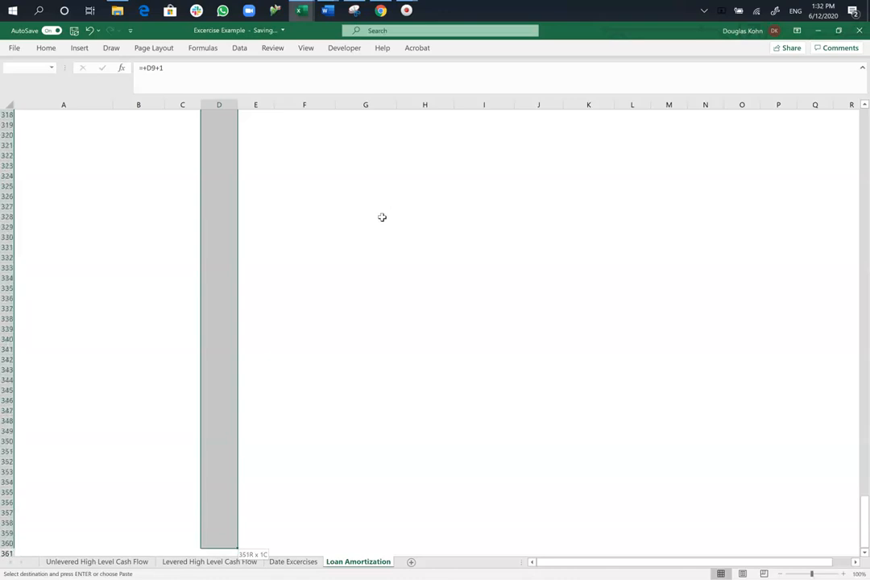
pyautogui.hotkey('shift', 'Down')
pyautogui.hotkey('shift', 'Down')
pyautogui.hotkey('shift', 'Down')
pyautogui.hotkey('shift', 'Down')
pyautogui.hotkey('shift', 'Down')
pyautogui.hotkey('shift', 'Down')
pyautogui.hotkey('shift', 'Down')
pyautogui.hotkey('shift', 'Down')
pyautogui.hotkey('shift', 'Down')
pyautogui.hotkey('shift', 'Down')
pyautogui.hotkey('shift', 'Down')
pyautogui.hotkey('shift', 'Down')
pyautogui.hotkey('shift', 'Down')
pyautogui.hotkey('shift', 'Down')
pyautogui.hotkey('shift', 'Down')
pyautogui.hotkey('shift', 'Down')
pyautogui.hotkey('shift', 'Down')
pyautogui.hotkey('shift', 'Down')
pyautogui.hotkey('shift', 'Down')
pyautogui.hotkey('shift', 'Down')
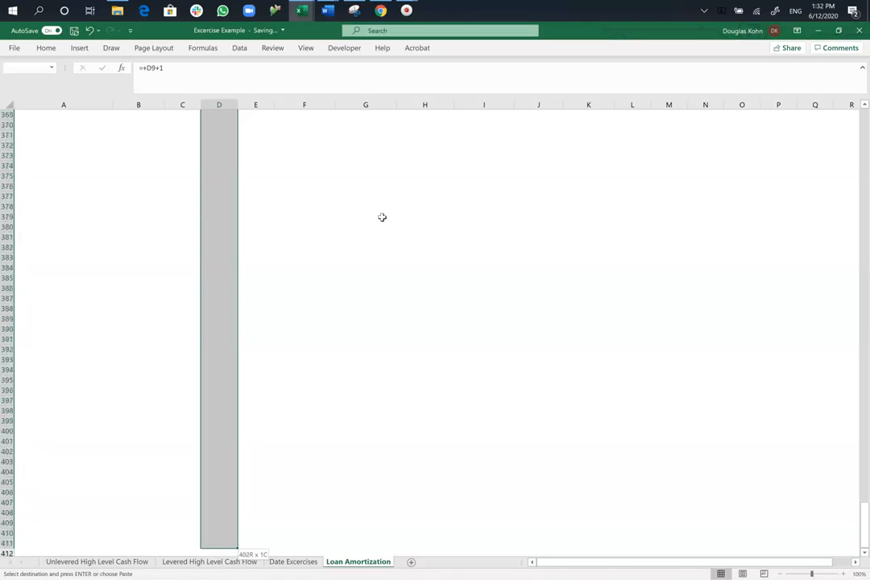
pyautogui.hotkey('shift', 'Up')
pyautogui.hotkey('shift', 'Up')
pyautogui.hotkey('shift', 'Up')
pyautogui.hotkey('shift', 'Up')
pyautogui.hotkey('shift', 'Up')
pyautogui.hotkey('shift', 'Up')
pyautogui.hotkey('shift', 'Up')
pyautogui.hotkey('shift', 'Up')
pyautogui.hotkey('shift', 'Up')
pyautogui.hotkey('shift', 'Up')
pyautogui.hotkey('shift', 'Up')
pyautogui.hotkey('shift', 'Up')
pyautogui.hotkey('shift', 'Up')
pyautogui.hotkey('shift', 'Up')
pyautogui.hotkey('shift', 'Up')
pyautogui.hotkey('shift', 'Up')
pyautogui.hotkey('shift', 'Up')
pyautogui.hotkey('shift', 'Up')
pyautogui.hotkey('shift', 'Up')
pyautogui.hotkey('shift', 'Up')
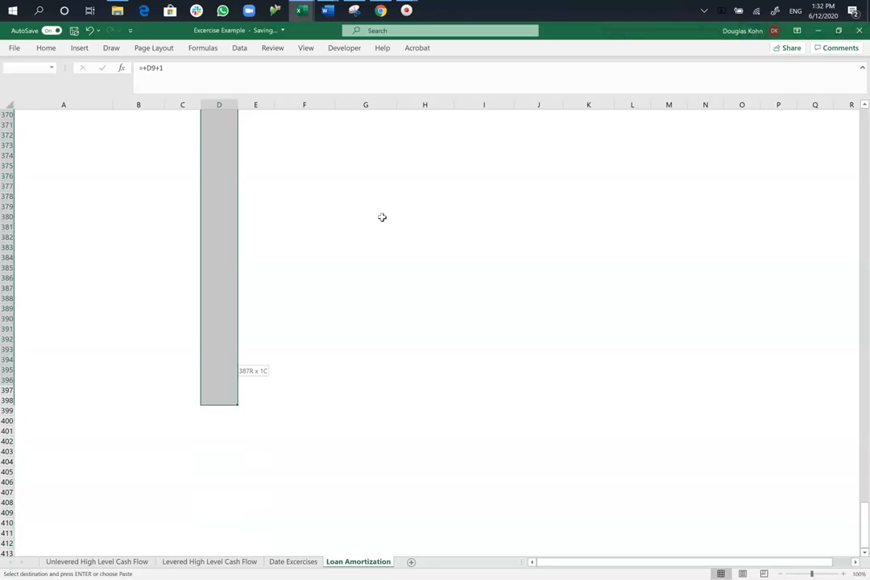
pyautogui.hotkey('shift', 'Up')
pyautogui.hotkey('shift', 'Up')
pyautogui.hotkey('shift', 'Up')
pyautogui.hotkey('shift', 'Up')
pyautogui.hotkey('shift', 'Up')
pyautogui.hotkey('shift', 'Up')
pyautogui.hotkey('shift', 'Up')
pyautogui.hotkey('shift', 'Up')
pyautogui.hotkey('shift', 'Up')
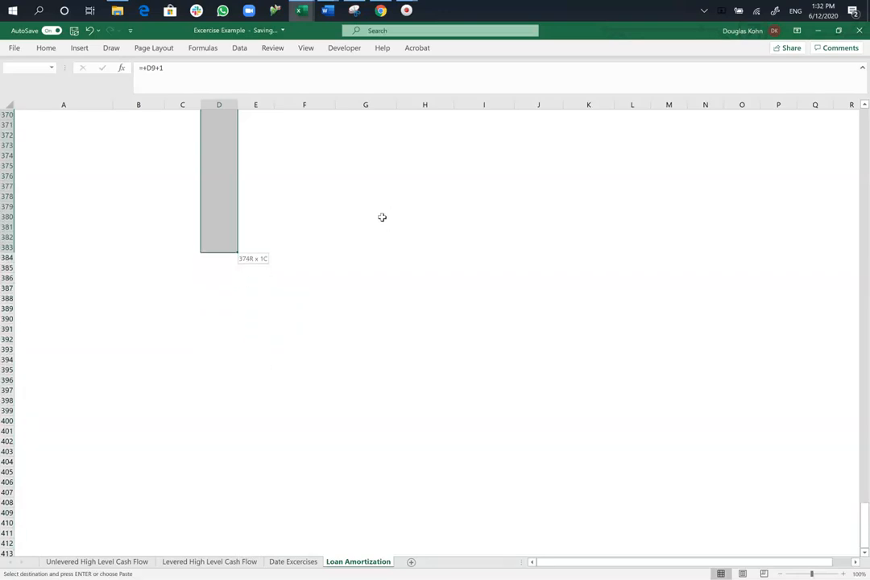
pyautogui.hotkey('shift', 'Up')
pyautogui.hotkey('shift', 'Up')
pyautogui.hotkey('shift', 'Up')
pyautogui.hotkey('shift', 'Up')
pyautogui.hotkey('shift', 'Up')
pyautogui.hotkey('shift', 'Up')
pyautogui.hotkey('shift', 'Up')
pyautogui.hotkey('shift', 'Up')
pyautogui.hotkey('shift', 'Up')
pyautogui.hotkey('shift', 'Up')
pyautogui.hotkey('shift', 'Up')
pyautogui.hotkey('shift', 'Up')
pyautogui.hotkey('shift', 'Up')
pyautogui.hotkey('shift', 'Up')
pyautogui.hotkey('shift', 'Up')
pyautogui.hotkey('shift', 'Up')
pyautogui.hotkey('shift', 'Up')
pyautogui.hotkey('shift', 'Up')
pyautogui.hotkey('shift', 'Up')
pyautogui.hotkey('shift', 'Up')
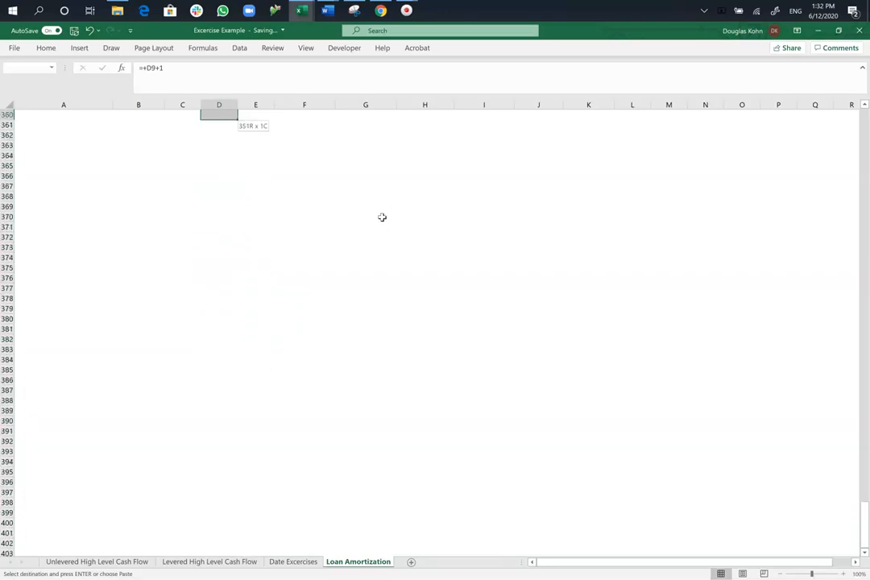
pyautogui.hotkey('ctrl', 'v')
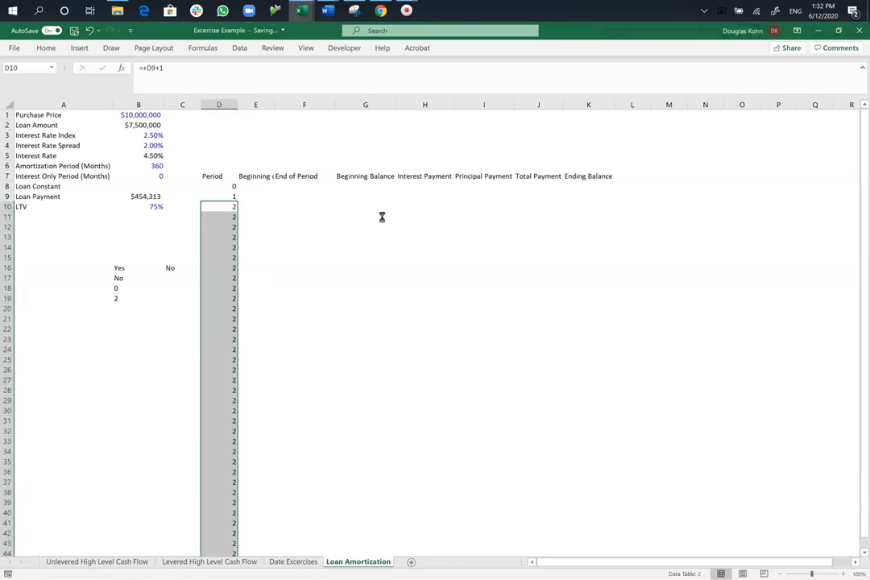
# Step: Extend the period formula from D360 down to D368 so the schedule runs to period 360
pyautogui.press('Down')
pyautogui.hotkey('ctrl', 'Down')
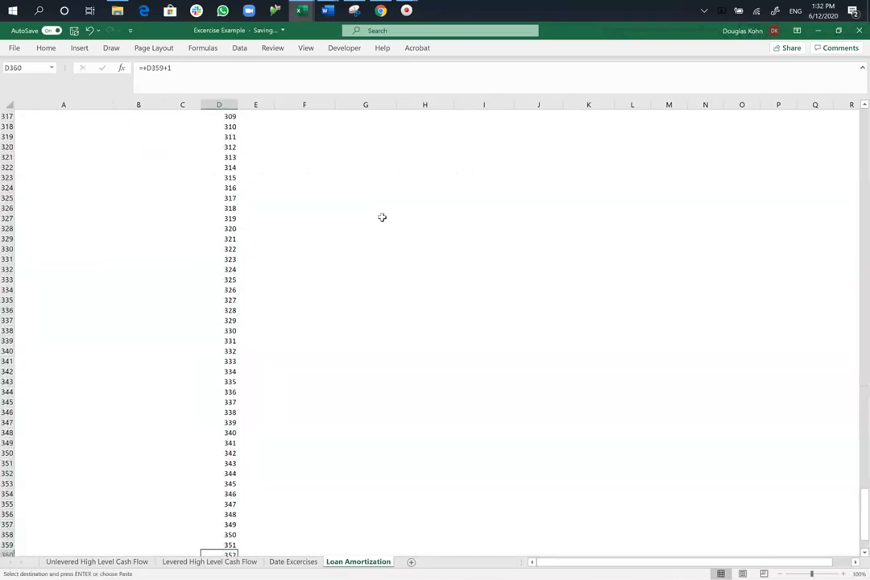
pyautogui.hotkey('shift', 'Down')
pyautogui.hotkey('shift', 'Down')
pyautogui.hotkey('shift', 'Down')
pyautogui.hotkey('shift', 'Down')
pyautogui.hotkey('shift', 'Down')
pyautogui.hotkey('shift', 'Down')
pyautogui.hotkey('shift', 'Down')
pyautogui.hotkey('shift', 'Down')
pyautogui.hotkey('shift', 'Down')
pyautogui.hotkey('shift', 'Down')
pyautogui.hotkey('shift', 'Down')
pyautogui.hotkey('shift', 'Down')
pyautogui.hotkey('shift', 'Down')
pyautogui.hotkey('shift', 'Down')
pyautogui.hotkey('shift', 'Down')
pyautogui.hotkey('shift', 'Down')
pyautogui.hotkey('shift', 'Down')
pyautogui.hotkey('shift', 'Down')
pyautogui.hotkey('shift', 'Down')
pyautogui.hotkey('shift', 'Down')
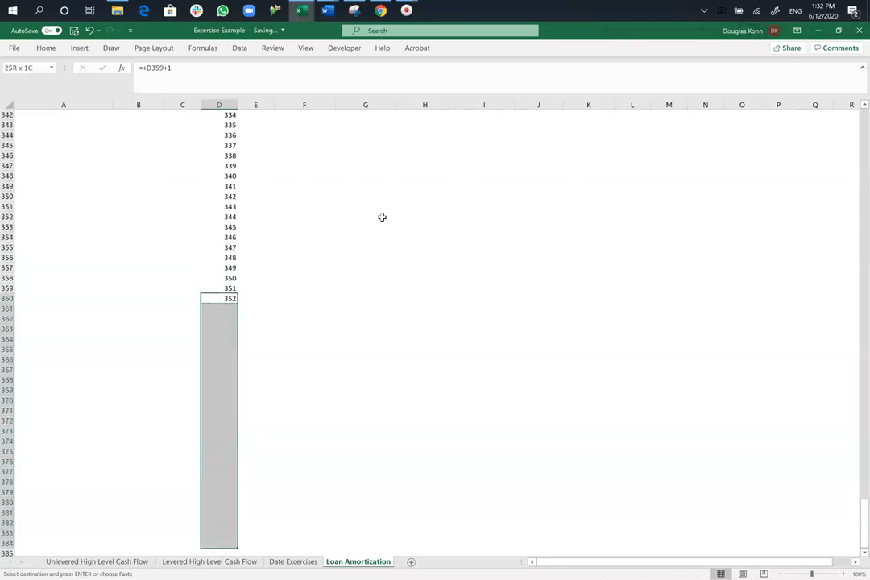
pyautogui.hotkey('shift', 'Up')
pyautogui.hotkey('shift', 'Up')
pyautogui.hotkey('shift', 'Up')
pyautogui.hotkey('shift', 'Up')
pyautogui.hotkey('shift', 'Up')
pyautogui.hotkey('shift', 'Up')
pyautogui.hotkey('shift', 'Up')
pyautogui.hotkey('shift', 'Up')
pyautogui.hotkey('shift', 'Up')
pyautogui.hotkey('shift', 'Up')
pyautogui.hotkey('shift', 'Up')
pyautogui.hotkey('shift', 'Up')
pyautogui.hotkey('shift', 'Up')
pyautogui.hotkey('shift', 'Up')
pyautogui.hotkey('shift', 'Up')
pyautogui.hotkey('shift', 'Up')
pyautogui.hotkey('shift', 'Up')
pyautogui.hotkey('shift', 'Up')
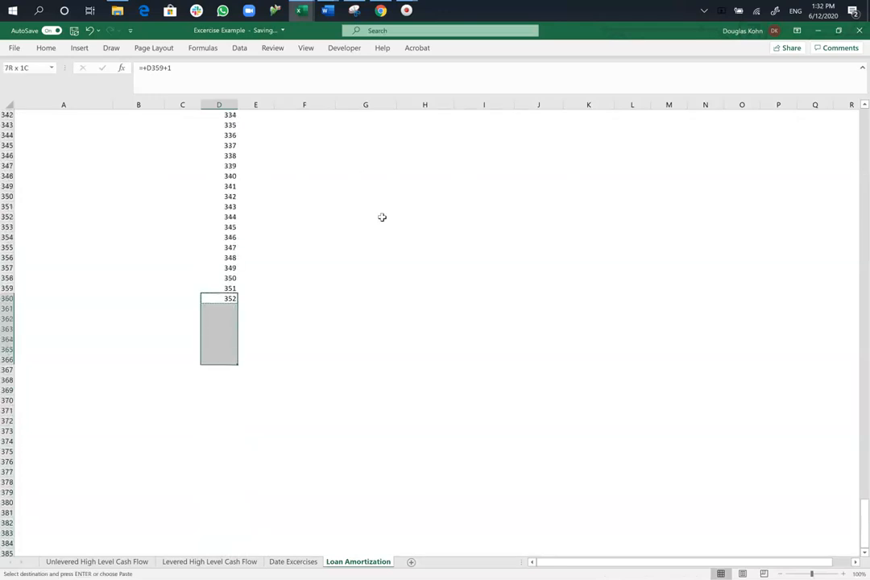
pyautogui.hotkey('ctrl', 'v')
pyautogui.hotkey('shift', 'Down')
pyautogui.hotkey('shift', 'Down')
pyautogui.hotkey('ctrl', 'v')
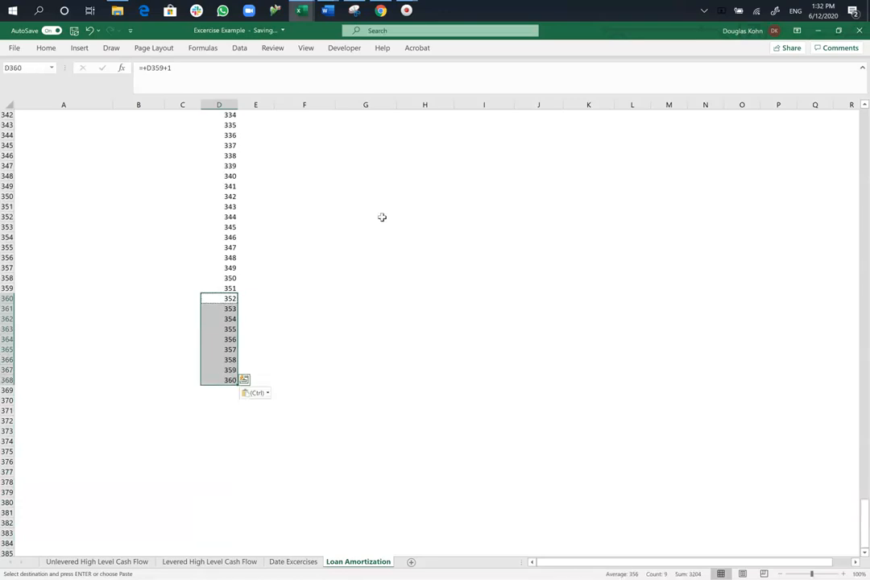
# Step: AutoFit the widths of columns E through K to the schedule headings in row 7
pyautogui.press('Escape')
pyautogui.hotkey('ctrl', 'Up')
pyautogui.press('Right')
pyautogui.press('Left')
pyautogui.press('Down')
pyautogui.press('Right')
pyautogui.press('Up')
pyautogui.press('Up')
pyautogui.press('Up')
pyautogui.press('Up')
pyautogui.press('Up')
pyautogui.press('Down')
pyautogui.press('Down')
pyautogui.press('Down')
pyautogui.press('Down')
pyautogui.hotkey('ctrl', 'shift', 'Right')
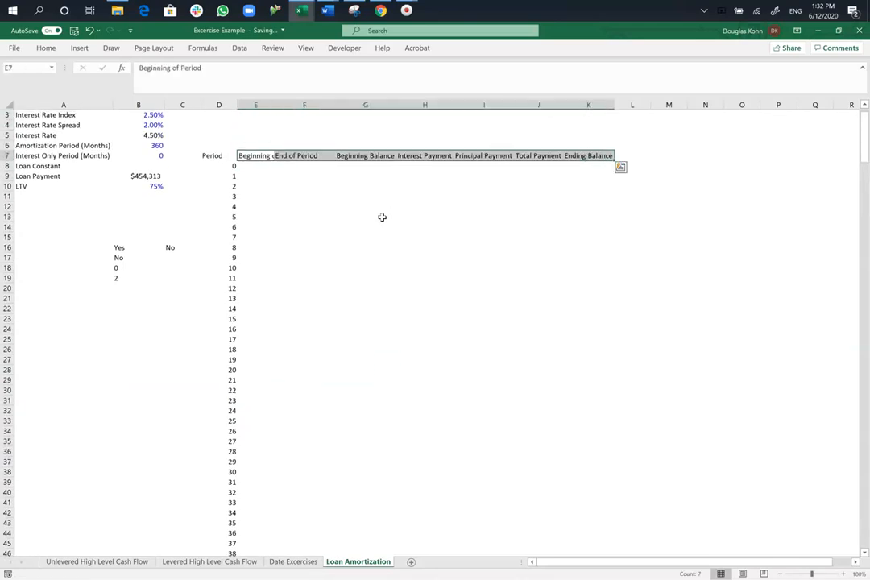
pyautogui.hotkey('alt', 'h')
pyautogui.press('o')
pyautogui.press('i')
# Step: Enter 12/31/2020 in E8 as the Beginning of Period date for period 0
pyautogui.press('Left')
pyautogui.press('Down')
pyautogui.press('Right')
pyautogui.write('12/31/2020')
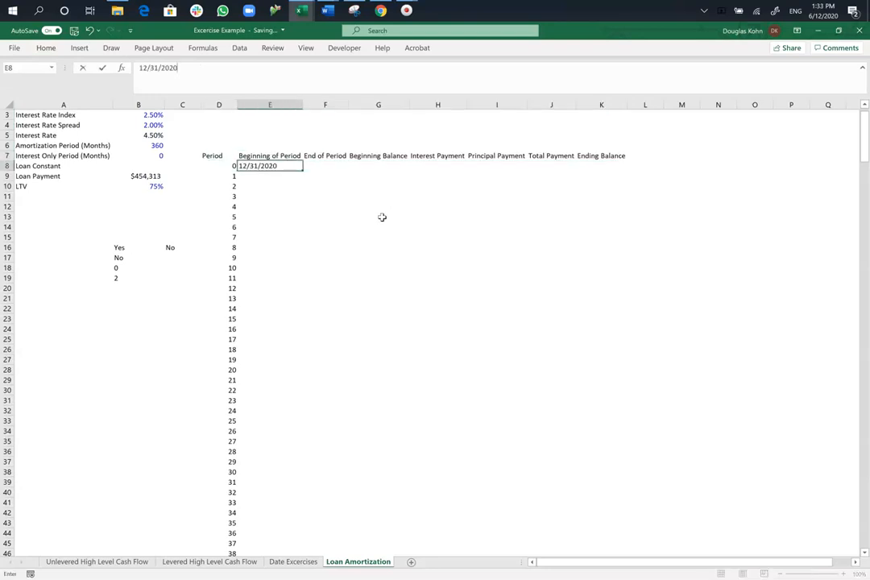
pyautogui.press('Return')
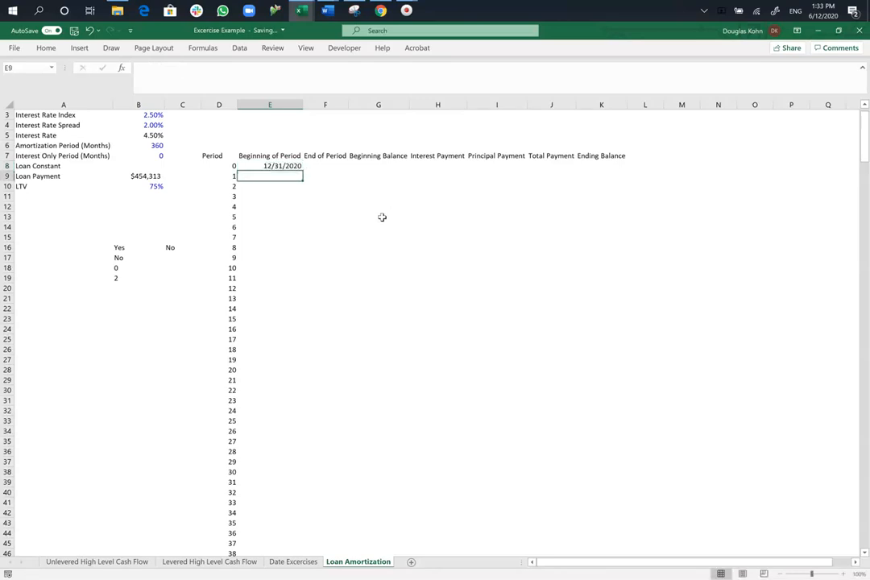
# Step: Calculate the End of Period date in F8 with EOMONTH of E8 and 0 months
pyautogui.press('Up')
pyautogui.press('Right')
pyautogui.write('+')
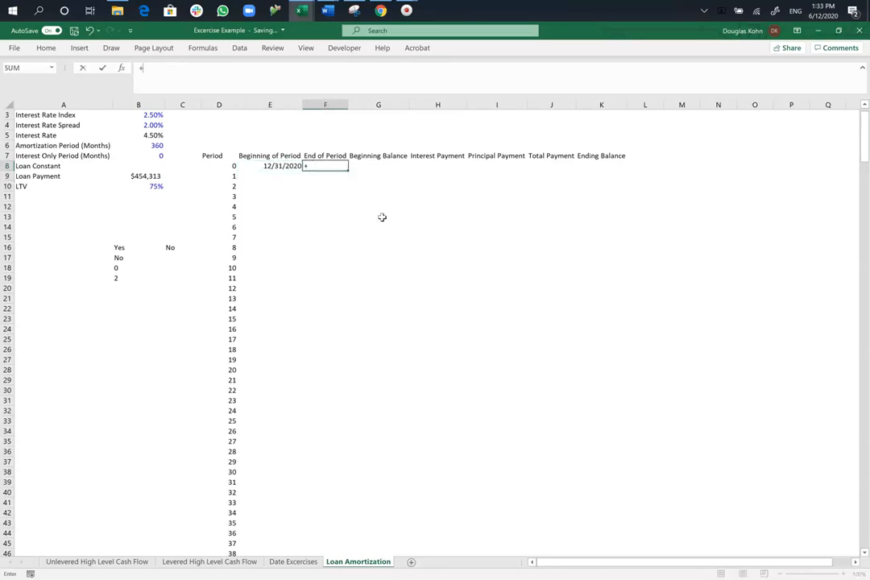
pyautogui.write('eo')
pyautogui.press('Tab')
pyautogui.press('Left')
pyautogui.write(',0)')
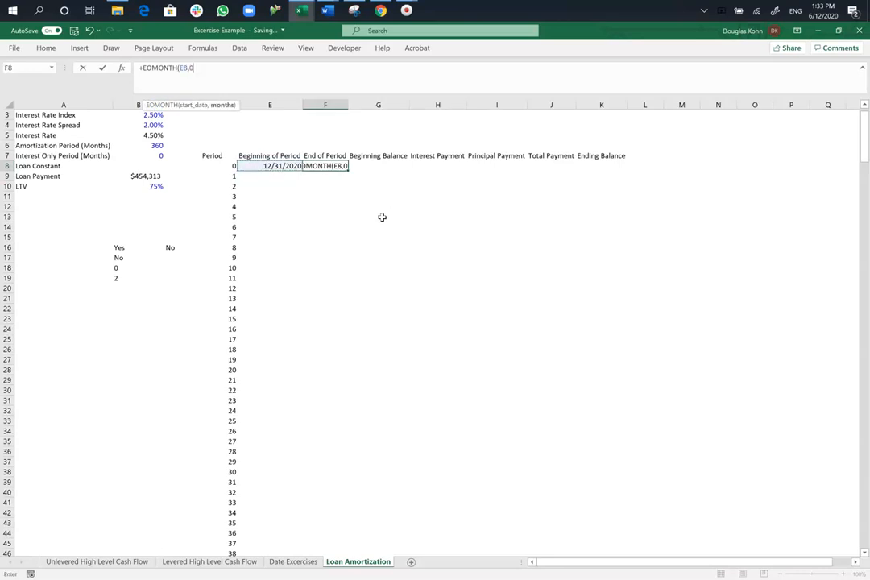
pyautogui.press('Return')
# Step: Copy the date format from E8 to the End of Period value in F8 with Format Painter
pyautogui.press('Up')
pyautogui.press('Left')
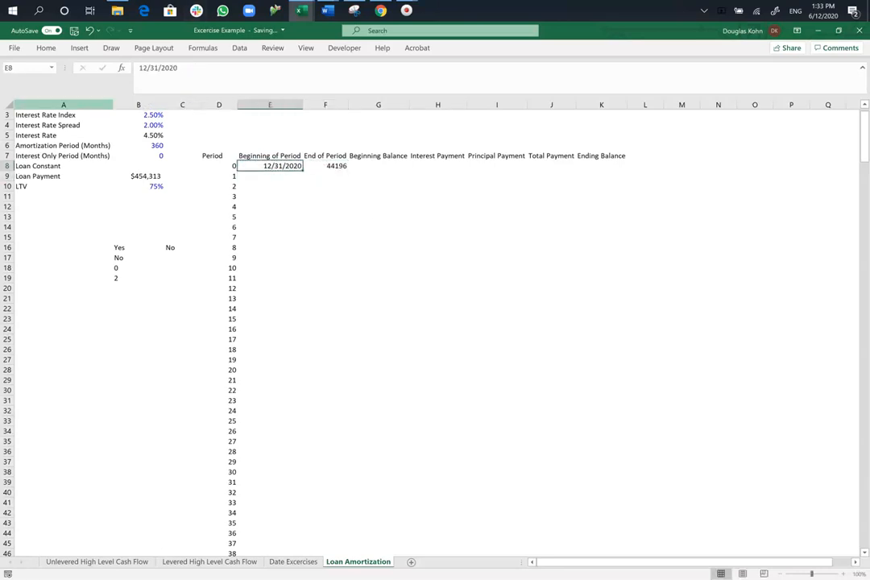
pyautogui.click(55, 91)
pyautogui.click(328, 167)
# Step: Enter a formula in E9 that adds 1 day to the Beginning of Period date in E8
pyautogui.press('Left')
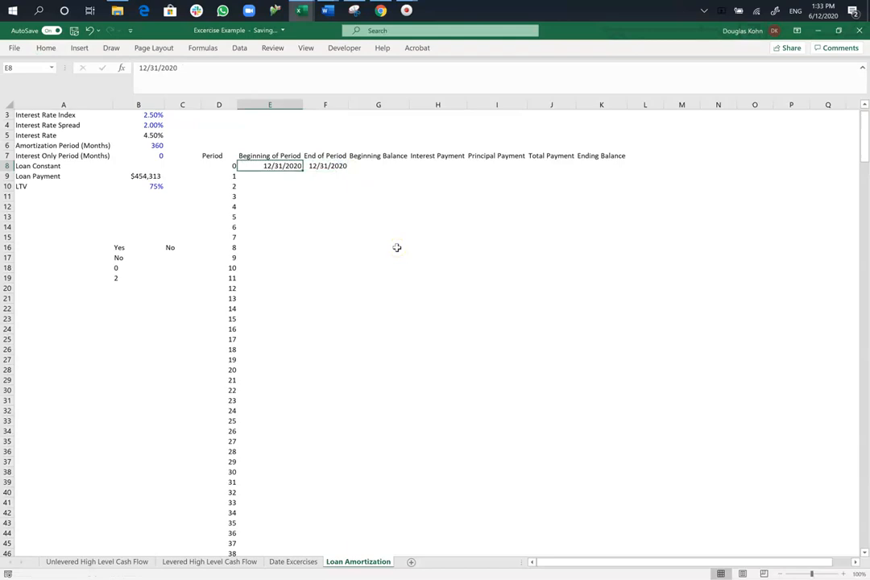
pyautogui.press('Down')
pyautogui.write('+')
pyautogui.press('Up')
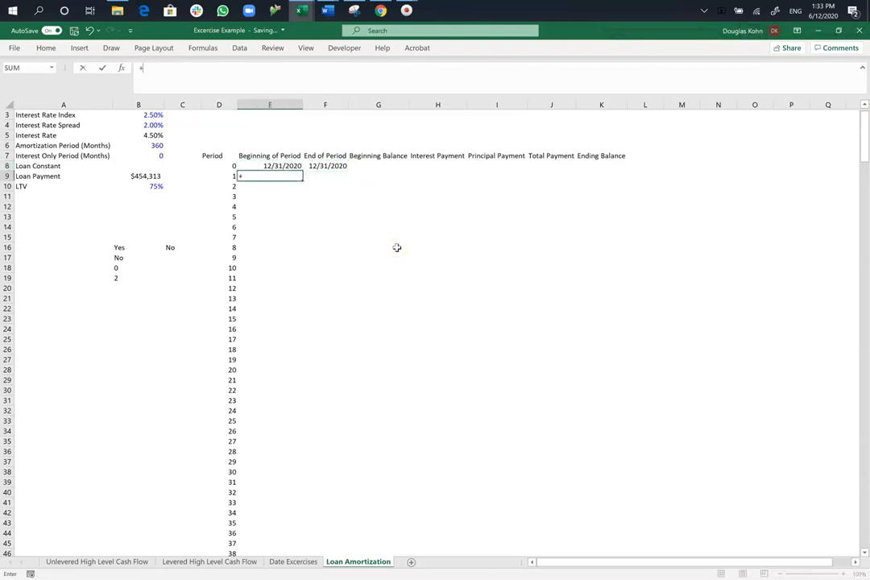
pyautogui.write('+1')
pyautogui.press('Return')
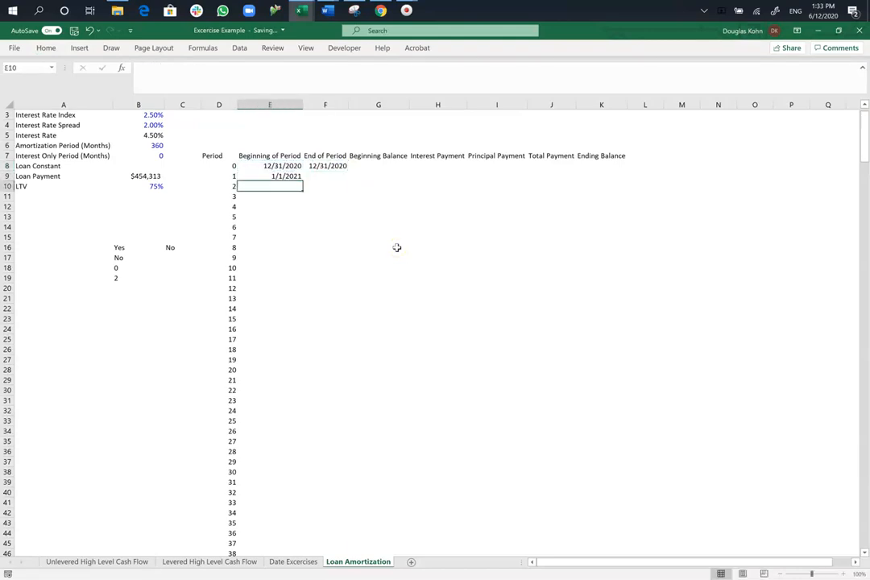
# Step: Calculate the period 2 beginning date in E10 with EDATE of E9 and 1 month
pyautogui.write('+ed')
pyautogui.press('Tab')
pyautogui.press('Up')
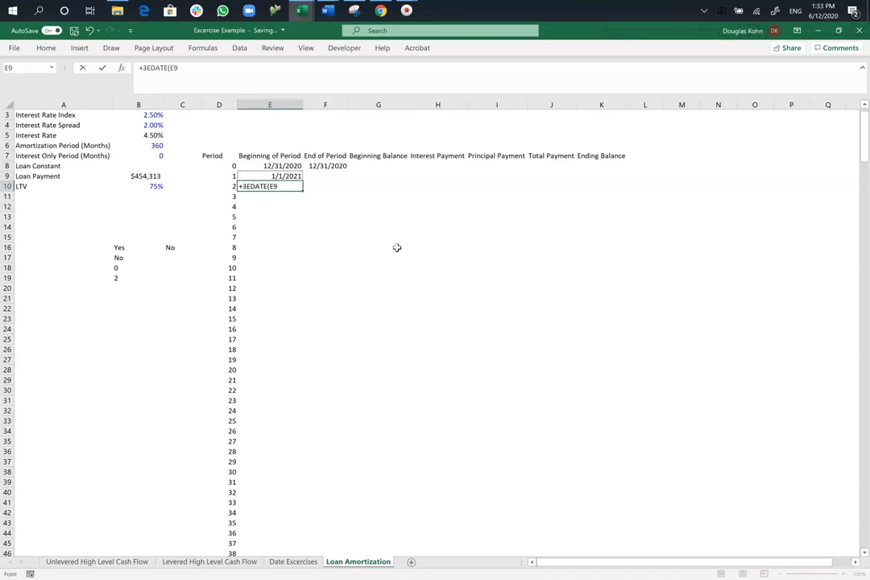
pyautogui.write(',1')
pyautogui.press('Return')
pyautogui.press('Return')
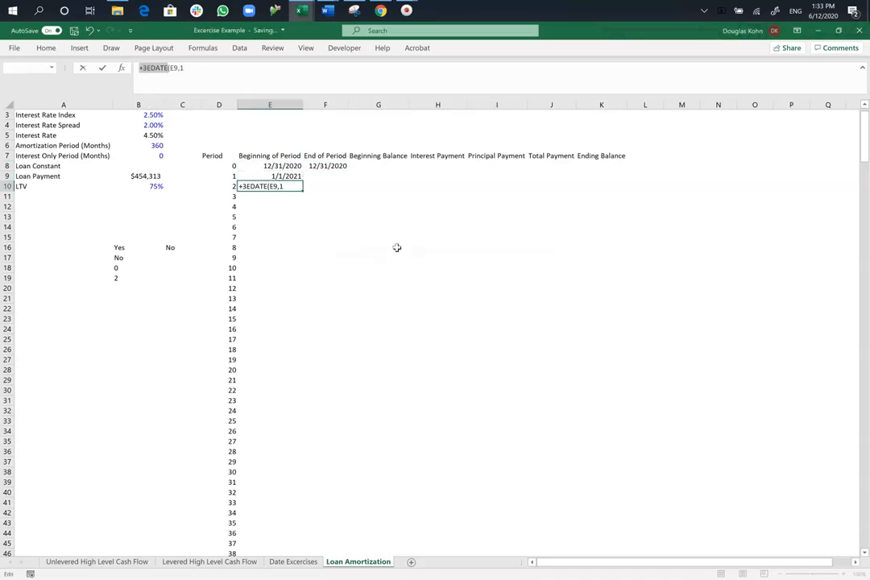
pyautogui.press('Left')
pyautogui.press('Delete')
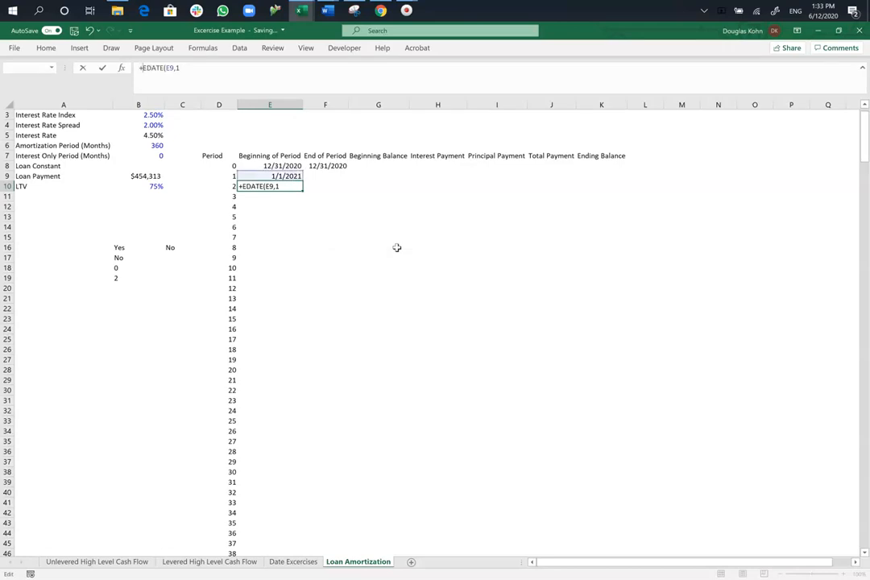
pyautogui.press('Return')
# Step: Copy the date format from E9 to the period 2 beginning date in E10 with Format Painter
pyautogui.press('Up')
pyautogui.click(286, 191)
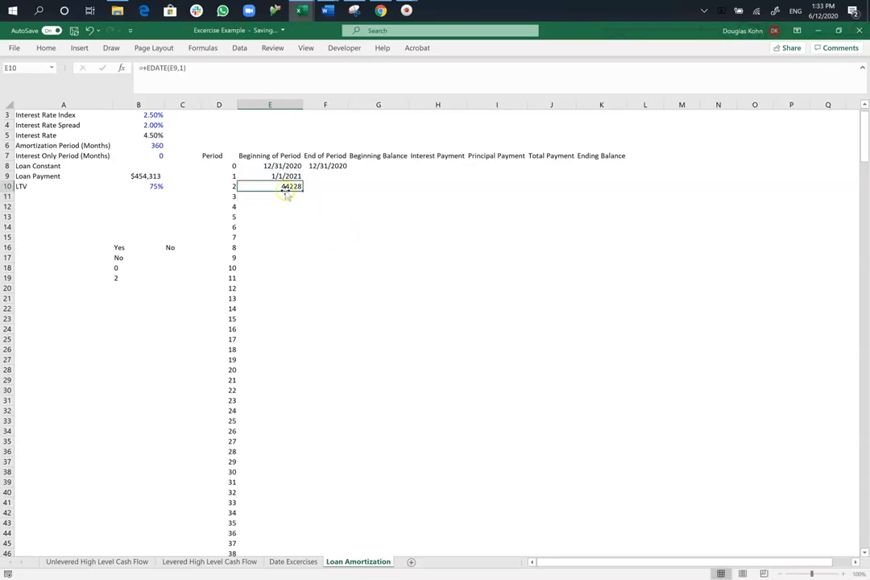
pyautogui.click(266, 174)
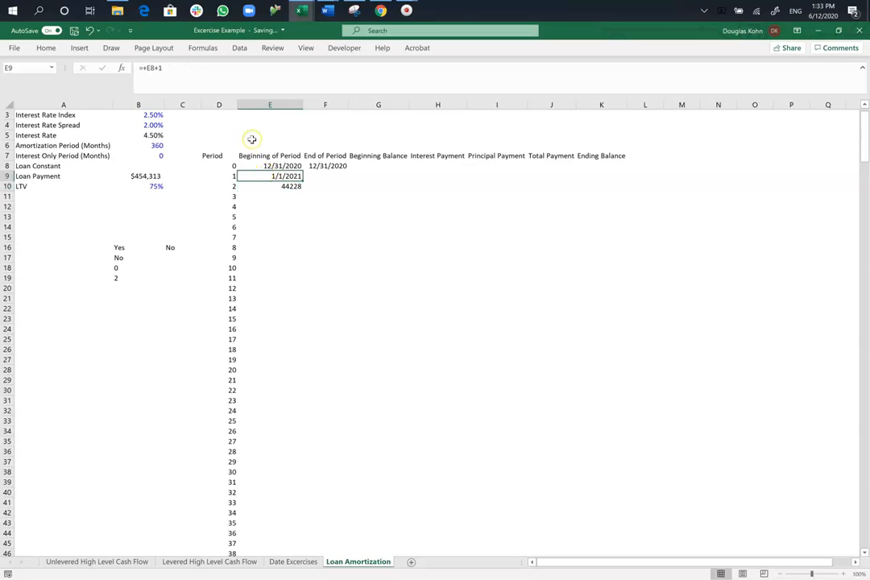
pyautogui.click(47, 50)
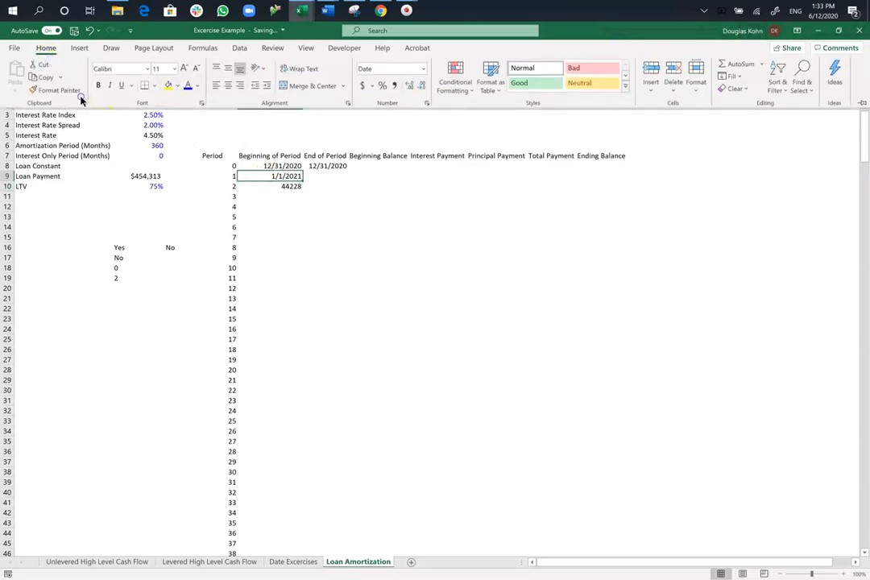
pyautogui.click(66, 89)
pyautogui.click(293, 186)
# Step: Copy the End of Period formula from F8 into F9:F10
pyautogui.click(330, 175)
pyautogui.press('Up')
pyautogui.hotkey('ctrl', 'c')
pyautogui.press('Down')
pyautogui.hotkey('shift', 'Down')
pyautogui.hotkey('ctrl', 'v')
# Step: Copy the beginning and end date formulas in E10:F10 down through period 360 in row 368
pyautogui.press('Down')
pyautogui.press('Down')
pyautogui.press('Left')
pyautogui.hotkey('shift', 'Right')
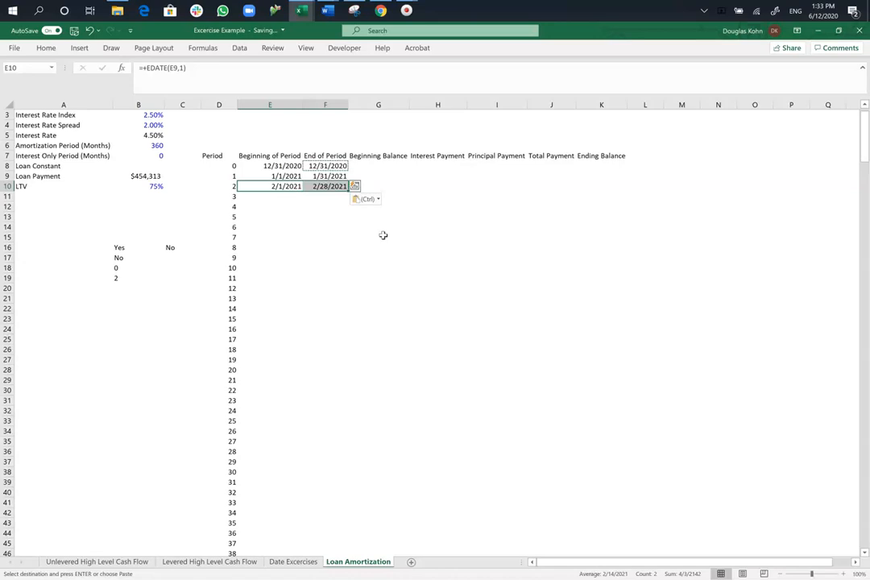
pyautogui.hotkey('shift', 'Down')
pyautogui.hotkey('shift', 'Down')
pyautogui.hotkey('shift', 'Down')
pyautogui.hotkey('shift', 'Down')
pyautogui.hotkey('shift', 'Down')
pyautogui.hotkey('shift', 'Down')
pyautogui.hotkey('shift', 'Down')
pyautogui.hotkey('shift', 'Down')
pyautogui.hotkey('shift', 'Down')
pyautogui.hotkey('shift', 'Down')
pyautogui.hotkey('shift', 'Down')
pyautogui.hotkey('shift', 'Down')
pyautogui.hotkey('shift', 'Down')
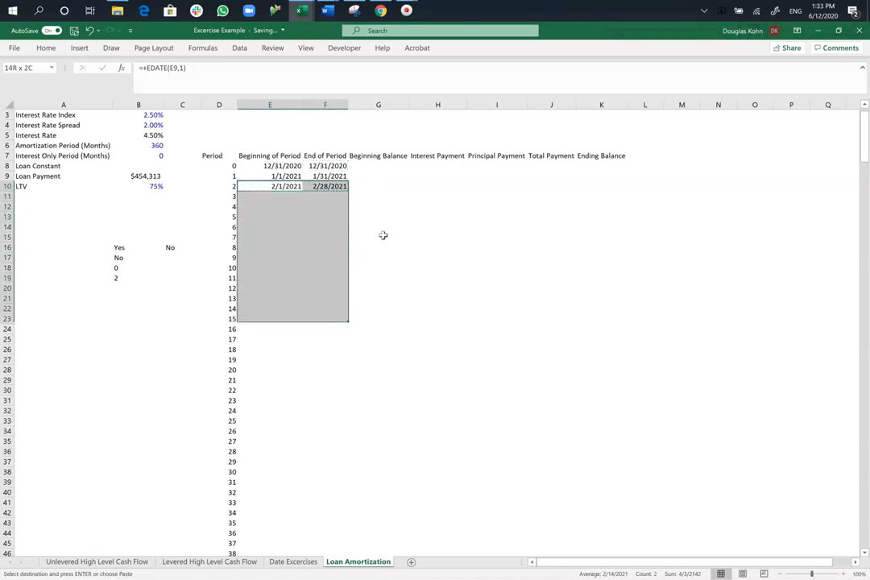
pyautogui.hotkey('shift', 'Down')
pyautogui.hotkey('shift', 'Down')
pyautogui.hotkey('shift', 'Down')
pyautogui.hotkey('shift', 'Down')
pyautogui.hotkey('shift', 'Down')
pyautogui.hotkey('shift', 'Down')
pyautogui.hotkey('shift', 'Down')
pyautogui.hotkey('shift', 'Down')
pyautogui.hotkey('shift', 'Down')
pyautogui.hotkey('shift', 'Down')
pyautogui.hotkey('shift', 'Down')
pyautogui.hotkey('shift', 'Down')
pyautogui.hotkey('shift', 'Down')
pyautogui.hotkey('shift', 'Down')
pyautogui.hotkey('shift', 'Down')
pyautogui.hotkey('shift', 'Down')
pyautogui.hotkey('shift', 'Down')
pyautogui.hotkey('shift', 'Down')
pyautogui.hotkey('shift', 'Down')
pyautogui.hotkey('shift', 'Down')
pyautogui.hotkey('shift', 'Down')
pyautogui.hotkey('shift', 'Down')
pyautogui.hotkey('shift', 'Down')
pyautogui.hotkey('shift', 'Down')
pyautogui.hotkey('shift', 'Down')
pyautogui.hotkey('shift', 'Down')
pyautogui.hotkey('shift', 'Down')
pyautogui.hotkey('shift', 'Down')
pyautogui.hotkey('shift', 'Down')
pyautogui.hotkey('shift', 'Down')
pyautogui.hotkey('shift', 'Down')
pyautogui.hotkey('shift', 'Down')
pyautogui.hotkey('shift', 'Down')
pyautogui.hotkey('shift', 'Down')
pyautogui.hotkey('shift', 'Down')
pyautogui.hotkey('shift', 'Down')
pyautogui.hotkey('shift', 'Down')
pyautogui.hotkey('shift', 'Down')
pyautogui.hotkey('shift', 'Down')
pyautogui.hotkey('shift', 'Down')
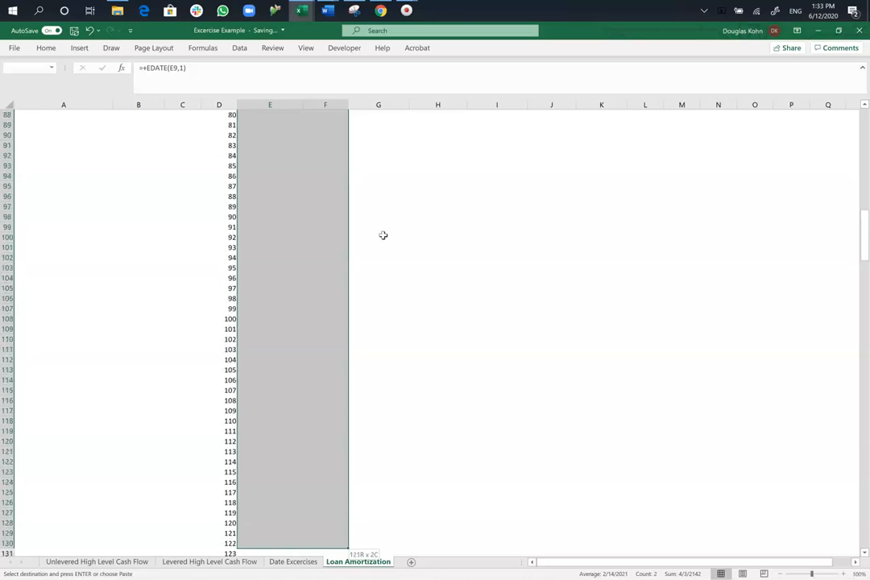
pyautogui.hotkey('shift', 'Down')
pyautogui.hotkey('shift', 'Down')
pyautogui.hotkey('shift', 'Down')
pyautogui.hotkey('shift', 'Down')
pyautogui.hotkey('shift', 'Down')
pyautogui.hotkey('shift', 'Down')
pyautogui.hotkey('shift', 'Down')
pyautogui.hotkey('shift', 'Down')
pyautogui.hotkey('shift', 'Down')
pyautogui.hotkey('shift', 'Down')
pyautogui.hotkey('shift', 'Down')
pyautogui.hotkey('shift', 'Down')
pyautogui.hotkey('shift', 'Down')
pyautogui.hotkey('shift', 'Down')
pyautogui.hotkey('shift', 'Down')
pyautogui.hotkey('shift', 'Down')
pyautogui.hotkey('shift', 'Down')
pyautogui.hotkey('shift', 'Down')
pyautogui.hotkey('shift', 'Down')
pyautogui.hotkey('shift', 'Down')
pyautogui.hotkey('shift', 'Down')
pyautogui.hotkey('shift', 'Down')
pyautogui.hotkey('shift', 'Down')
pyautogui.hotkey('shift', 'Down')
pyautogui.hotkey('shift', 'Down')
pyautogui.hotkey('shift', 'Down')
pyautogui.hotkey('shift', 'Down')
pyautogui.hotkey('shift', 'Down')
pyautogui.hotkey('shift', 'Down')
pyautogui.hotkey('shift', 'Down')
pyautogui.hotkey('shift', 'Down')
pyautogui.hotkey('shift', 'Down')
pyautogui.hotkey('shift', 'Down')
pyautogui.hotkey('shift', 'Down')
pyautogui.hotkey('shift', 'Down')
pyautogui.hotkey('shift', 'Down')
pyautogui.hotkey('shift', 'Down')
pyautogui.hotkey('shift', 'Down')
pyautogui.hotkey('shift', 'Down')
pyautogui.hotkey('shift', 'Down')
pyautogui.hotkey('shift', 'Down')
pyautogui.hotkey('shift', 'Down')
pyautogui.hotkey('shift', 'Down')
pyautogui.hotkey('shift', 'Down')
pyautogui.hotkey('shift', 'Down')
pyautogui.hotkey('shift', 'Down')
pyautogui.hotkey('shift', 'Down')
pyautogui.hotkey('shift', 'Down')
pyautogui.hotkey('shift', 'Down')
pyautogui.hotkey('shift', 'Down')
pyautogui.hotkey('shift', 'Down')
pyautogui.hotkey('shift', 'Down')
pyautogui.hotkey('shift', 'Down')
pyautogui.hotkey('shift', 'Down')
pyautogui.hotkey('shift', 'Down')
pyautogui.hotkey('shift', 'Down')
pyautogui.hotkey('shift', 'Down')
pyautogui.hotkey('shift', 'Down')
pyautogui.hotkey('shift', 'Down')
pyautogui.hotkey('shift', 'Down')
pyautogui.hotkey('shift', 'Down')
pyautogui.hotkey('shift', 'Down')
pyautogui.hotkey('shift', 'Down')
pyautogui.hotkey('shift', 'Down')
pyautogui.hotkey('shift', 'Down')
pyautogui.hotkey('shift', 'Down')
pyautogui.hotkey('shift', 'Down')
pyautogui.hotkey('shift', 'Down')
pyautogui.hotkey('shift', 'Down')
pyautogui.hotkey('shift', 'Down')
pyautogui.hotkey('shift', 'Down')
pyautogui.hotkey('shift', 'Down')
pyautogui.hotkey('shift', 'Down')
pyautogui.hotkey('shift', 'Down')
pyautogui.hotkey('shift', 'Down')
pyautogui.hotkey('shift', 'Down')
pyautogui.hotkey('shift', 'Down')
pyautogui.hotkey('shift', 'Down')
pyautogui.hotkey('shift', 'Down')
pyautogui.hotkey('shift', 'Down')
pyautogui.hotkey('shift', 'Down')
pyautogui.hotkey('shift', 'Down')
pyautogui.hotkey('shift', 'Down')
pyautogui.hotkey('shift', 'Down')
pyautogui.hotkey('shift', 'Down')
pyautogui.hotkey('shift', 'Down')
pyautogui.hotkey('shift', 'Down')
pyautogui.hotkey('shift', 'Down')
pyautogui.hotkey('shift', 'Down')
pyautogui.hotkey('shift', 'Down')
pyautogui.hotkey('shift', 'Down')
pyautogui.hotkey('shift', 'Down')
pyautogui.hotkey('shift', 'Down')
pyautogui.hotkey('shift', 'Down')
pyautogui.hotkey('shift', 'Down')
pyautogui.hotkey('shift', 'Down')
pyautogui.hotkey('shift', 'Down')
pyautogui.hotkey('shift', 'Down')
pyautogui.hotkey('shift', 'Down')
pyautogui.hotkey('shift', 'Down')
pyautogui.hotkey('shift', 'Up')
pyautogui.hotkey('shift', 'Up')
pyautogui.hotkey('shift', 'Up')
pyautogui.hotkey('shift', 'Up')
pyautogui.hotkey('shift', 'Up')
pyautogui.hotkey('shift', 'Up')
pyautogui.hotkey('shift', 'Up')
pyautogui.hotkey('shift', 'Up')
pyautogui.hotkey('shift', 'Up')
pyautogui.hotkey('shift', 'Up')
pyautogui.hotkey('shift', 'Up')
pyautogui.hotkey('shift', 'Up')
pyautogui.hotkey('shift', 'Up')
pyautogui.hotkey('shift', 'Up')
pyautogui.hotkey('shift', 'Up')
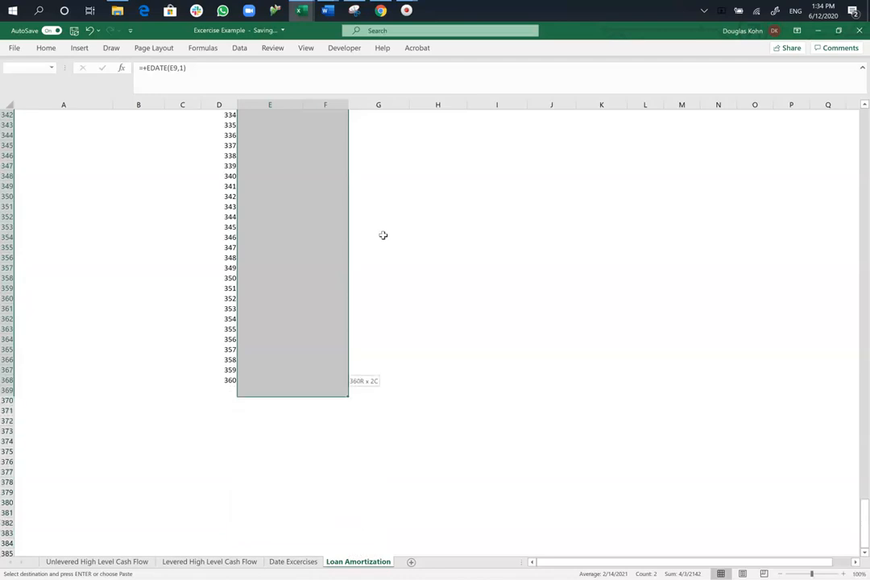
pyautogui.hotkey('shift', 'Up')
pyautogui.hotkey('ctrl', 'v')
pyautogui.hotkey('ctrl', 'BackSpace')
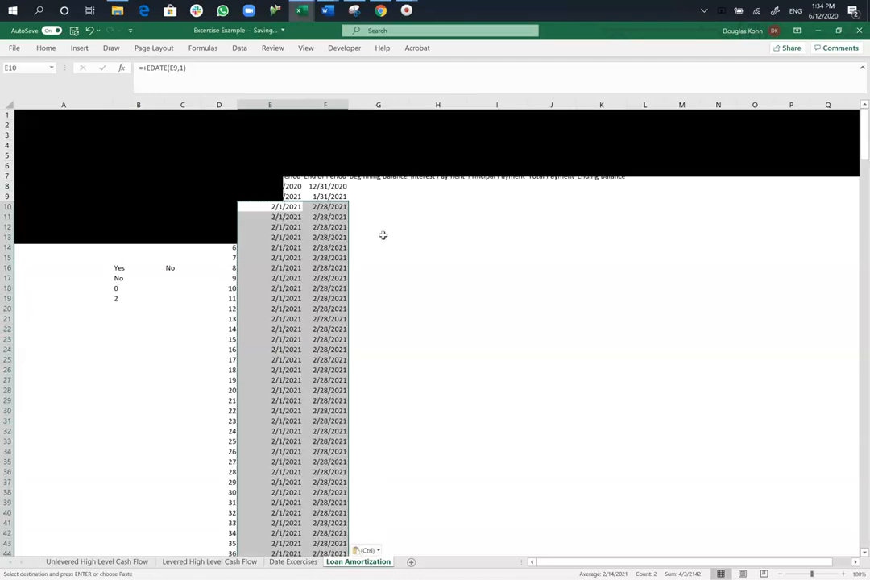
pyautogui.press('Up')
pyautogui.press('Escape')
# Step: Link the period 0 Beginning Balance in G8 to the Loan Amount in B2
pyautogui.press('Right')
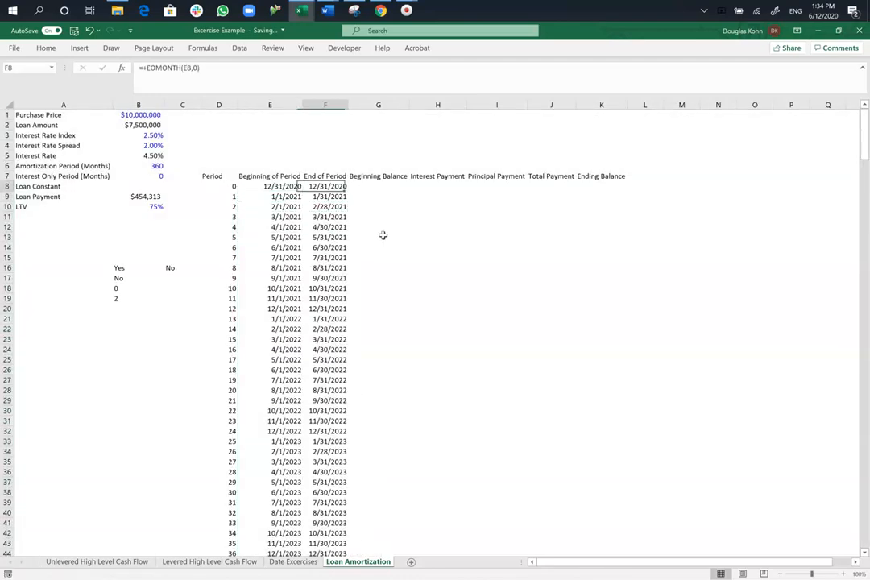
pyautogui.press('Up')
pyautogui.press('Right')
pyautogui.write('+')
pyautogui.press('Left')
pyautogui.press('Up')
pyautogui.press('Left')
pyautogui.press('Up')
pyautogui.press('Up')
pyautogui.press('Left')
pyautogui.press('Left')
pyautogui.press('Left')
pyautogui.press('Up')
pyautogui.press('Up')
pyautogui.press('Up')
pyautogui.press('Up')
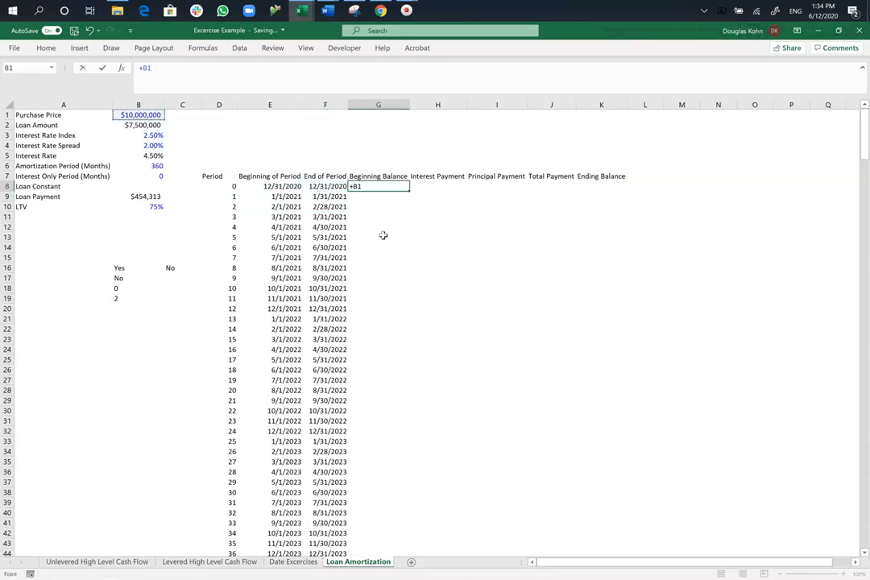
pyautogui.press('Down')
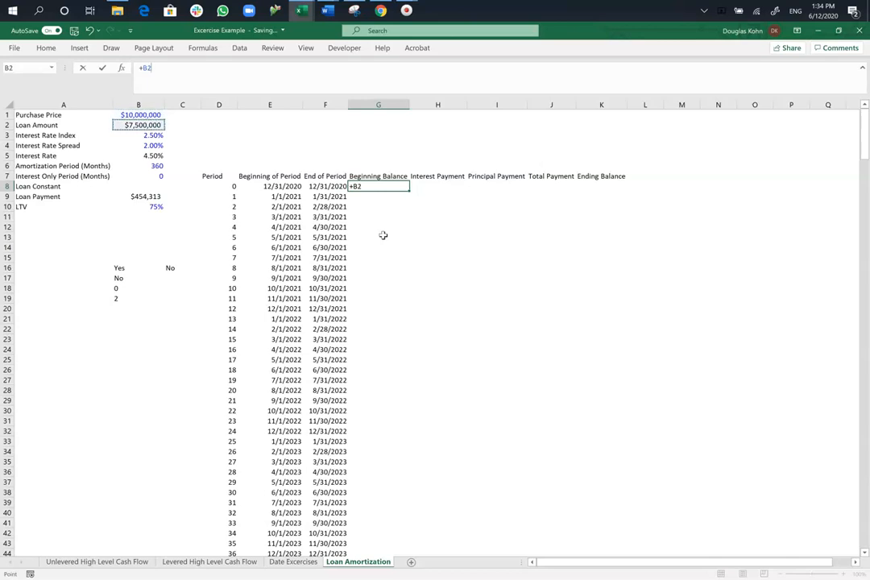
pyautogui.press('Return')
# Step: Enter 0 for the period 0 interest, principal and total payments in H8, I8 and J8
pyautogui.press('Up')
pyautogui.press('Right')
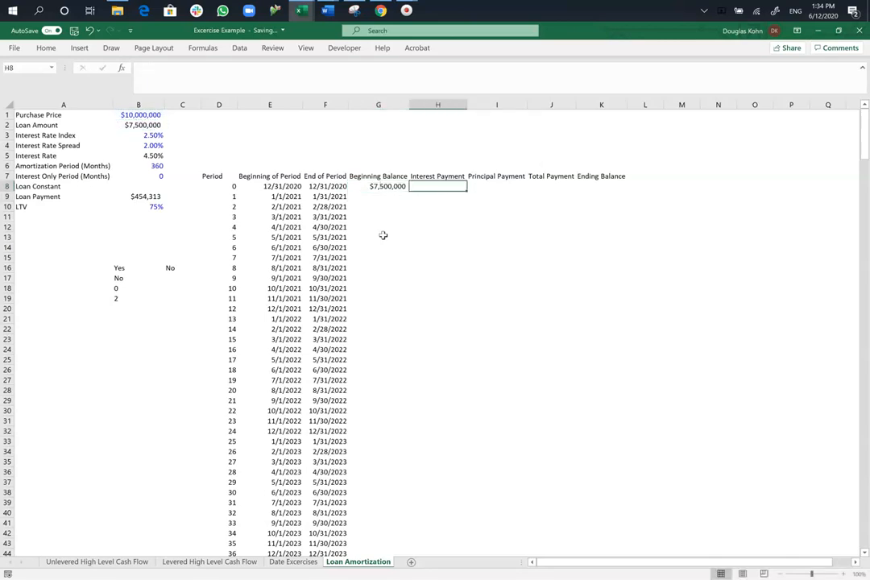
pyautogui.write('0')
pyautogui.press('Right')
pyautogui.write('0')
pyautogui.press('Return')
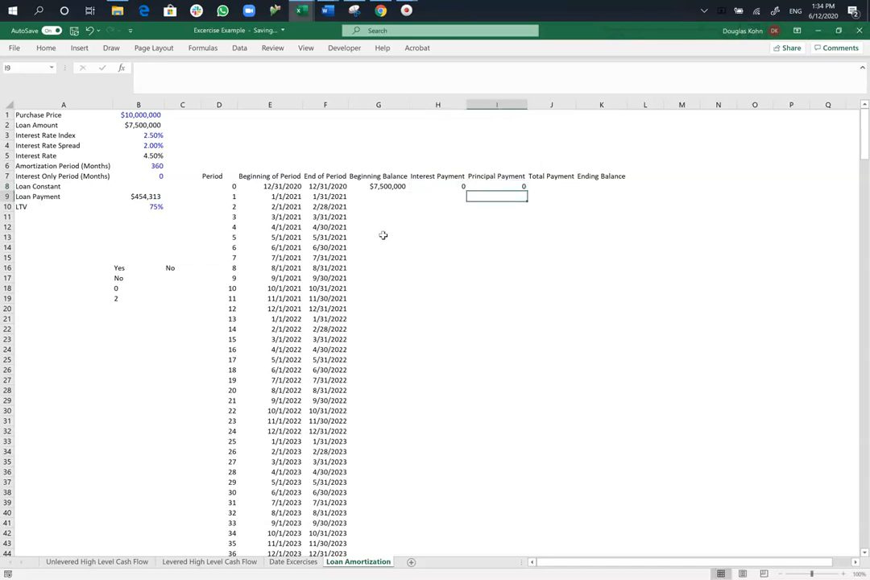
pyautogui.press('Up')
pyautogui.press('Right')
pyautogui.write('0')
pyautogui.press('Return')
# Step: Set the period 0 Ending Balance in K8 equal to the Beginning Balance in G8
pyautogui.press('Left')
pyautogui.press('Left')
pyautogui.press('Up')
pyautogui.press('Left')
pyautogui.press('Right')
pyautogui.press('Right')
pyautogui.press('Right')
pyautogui.press('Right')
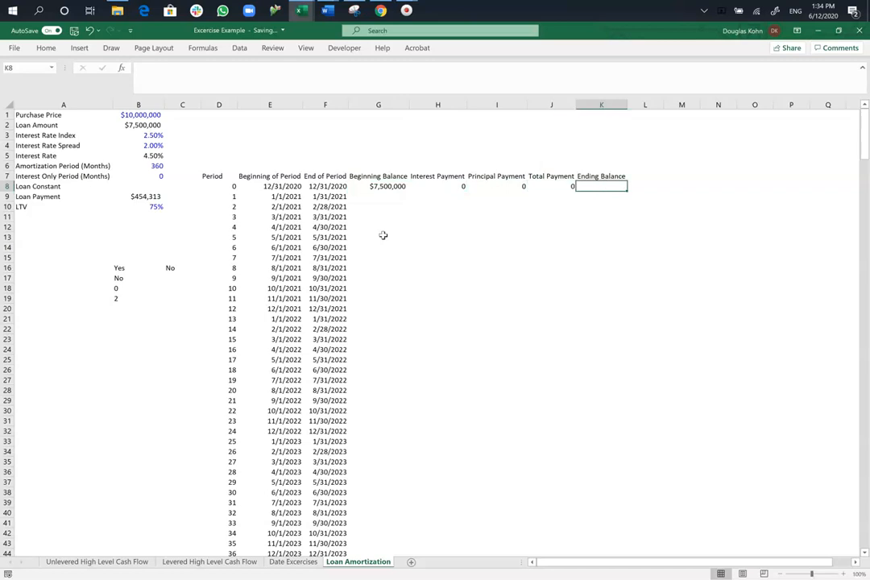
pyautogui.write('+')
pyautogui.press('Left')
pyautogui.press('Left')
pyautogui.press('Left')
pyautogui.press('Left')
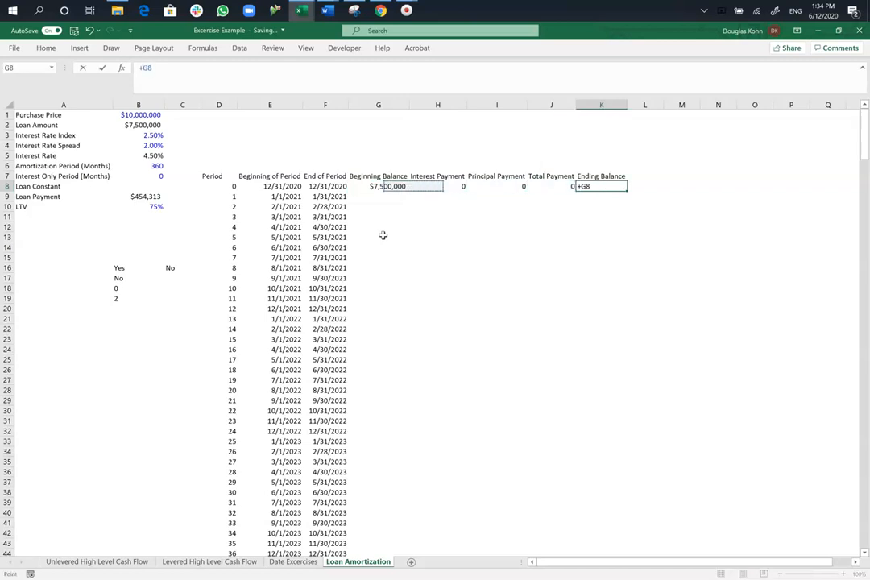
pyautogui.press('Return')
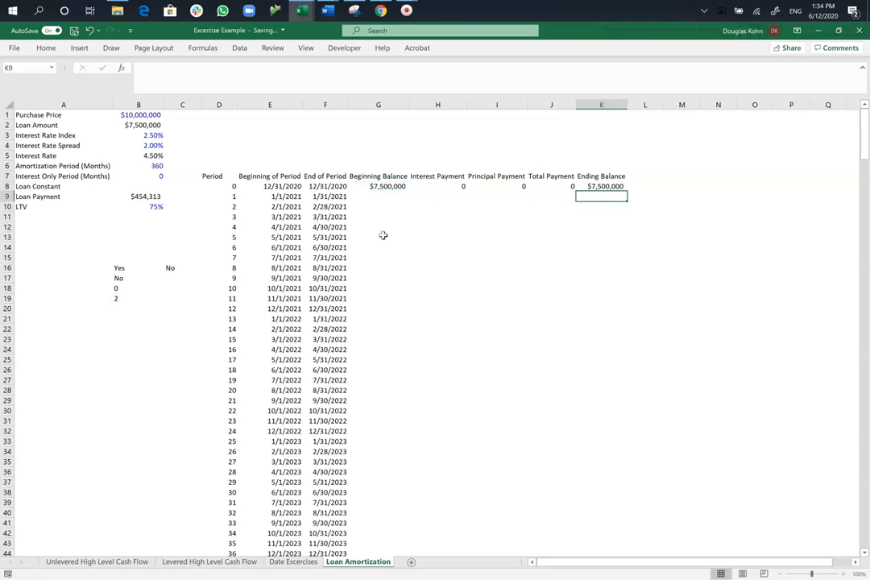
# Step: Link the period 1 Beginning Balance in G9 to the prior Ending Balance in K8
pyautogui.press('Left')
pyautogui.press('Left')
pyautogui.press('Left')
pyautogui.press('Left')
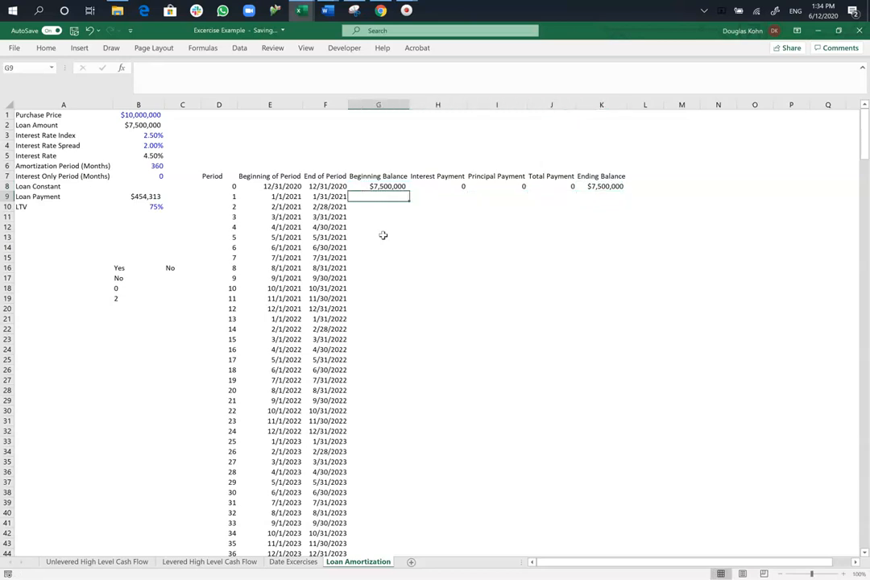
pyautogui.press('Left')
pyautogui.press('Left')
pyautogui.press('Left')
pyautogui.press('Right')
pyautogui.press('Right')
pyautogui.press('Right')
pyautogui.write('+')
pyautogui.press('Right')
pyautogui.press('Right')
pyautogui.press('Right')
pyautogui.press('Right')
pyautogui.press('Up')
pyautogui.press('Return')
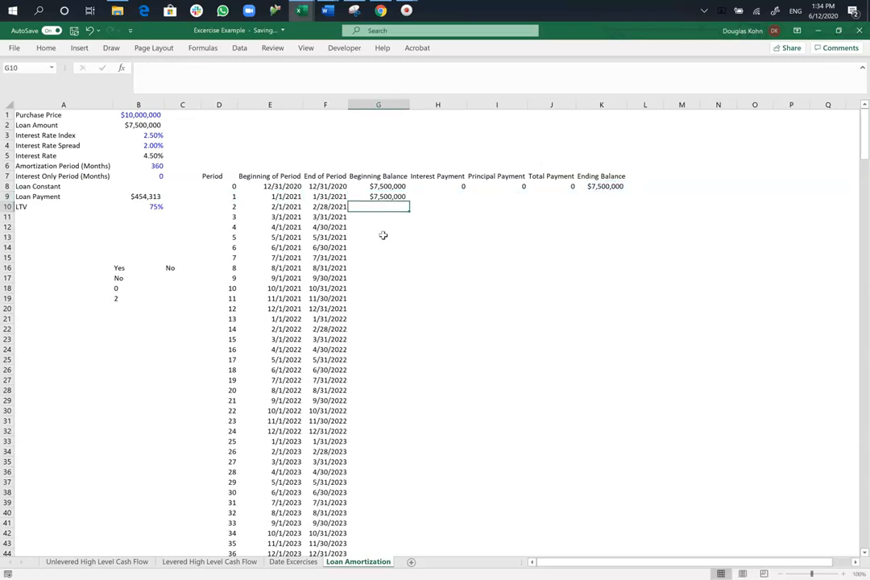
# Step: Format the hard-coded zero payments in H8:J8 with a blue font
pyautogui.click(377, 187)
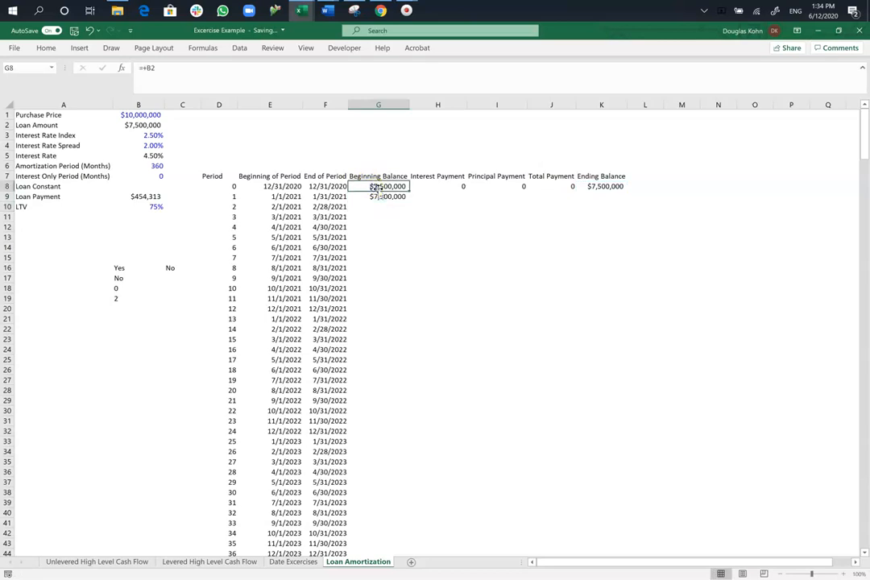
pyautogui.click(439, 187)
pyautogui.hotkey('shift', 'Right')
pyautogui.hotkey('shift', 'Right')
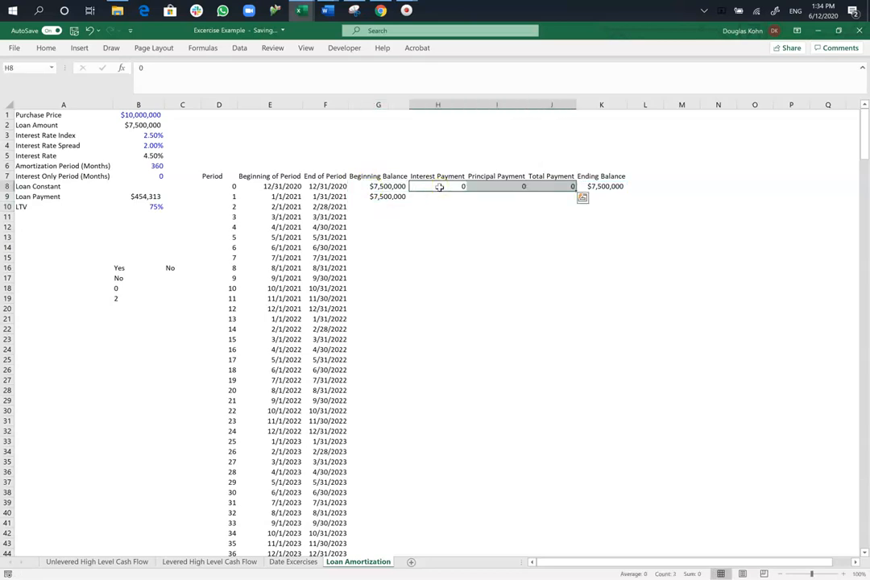
pyautogui.click(45, 50)
pyautogui.click(387, 199)
# Step: Calculate the period 1 Interest Payment in H9 as G9*$B$5/12
pyautogui.click(453, 201)
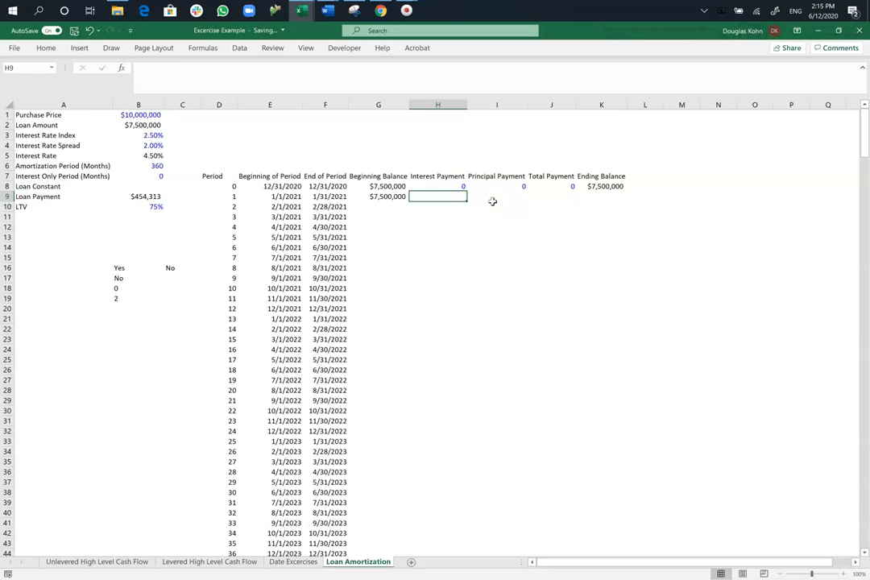
pyautogui.write('+')
pyautogui.press('Left')
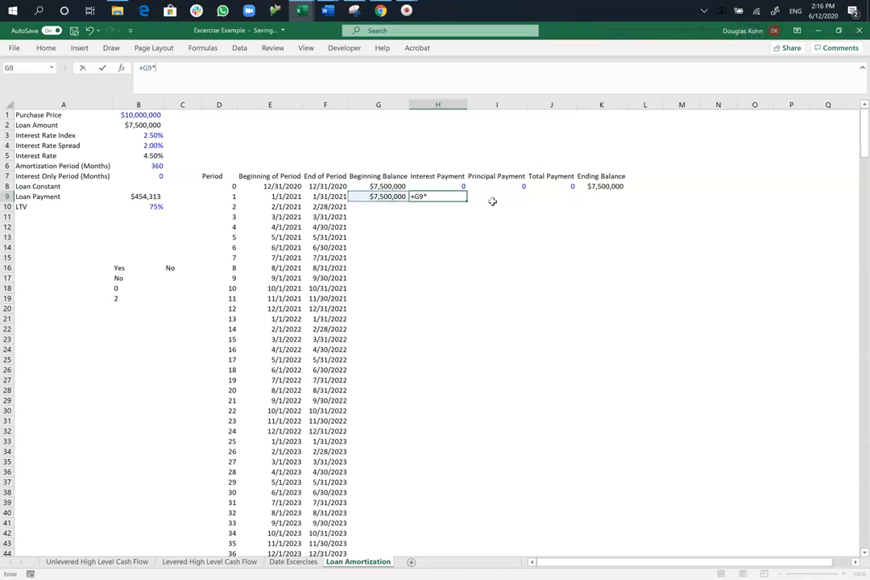
pyautogui.write('*')
pyautogui.press('Left')
pyautogui.press('Left')
pyautogui.press('Left')
pyautogui.press('Left')
pyautogui.press('Up')
pyautogui.press('Up')
pyautogui.press('Left')
pyautogui.press('Up')
pyautogui.press('Up')
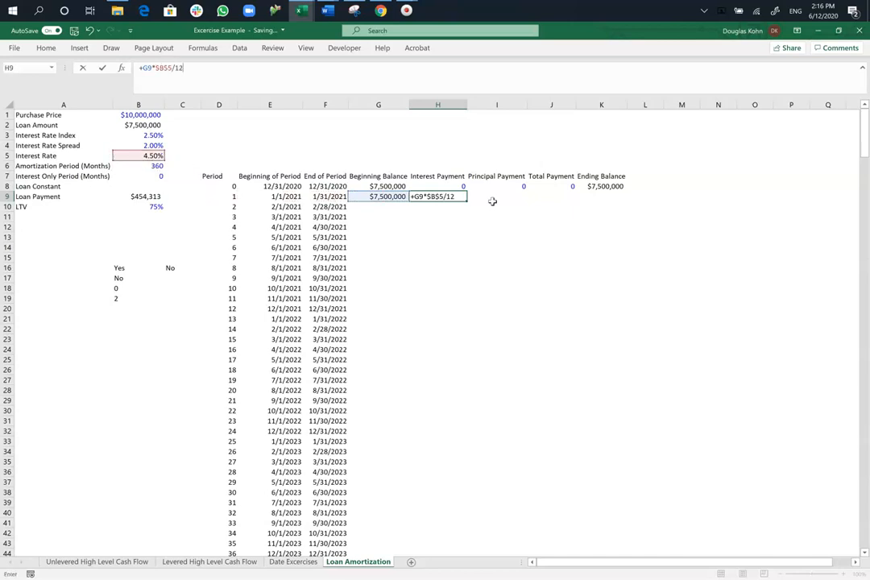
pyautogui.write('/12')
pyautogui.press('Return')
# Step: Start a PMT formula for the period 1 Total Payment in J9 with $B$5/12 as the rate
pyautogui.press('Up')
pyautogui.press('Right')
pyautogui.press('Right')
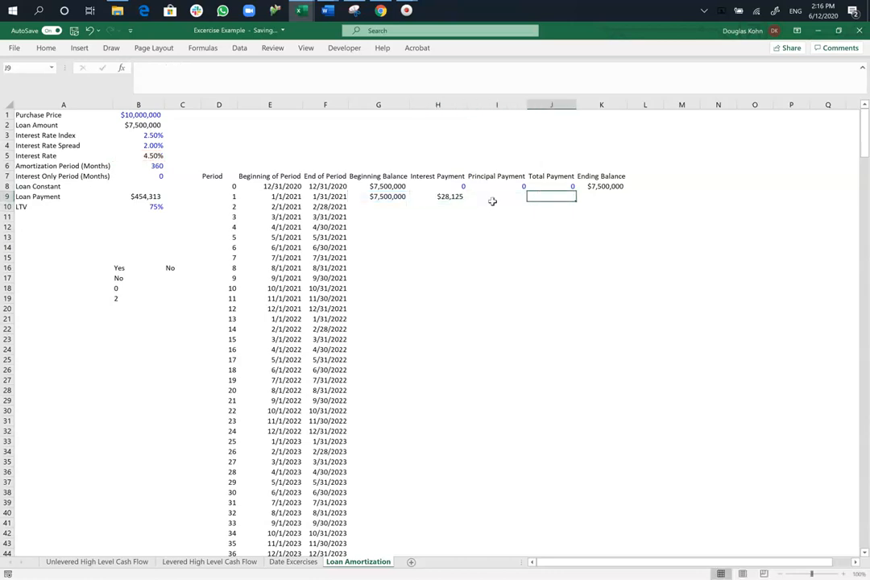
pyautogui.write('+pmt')
pyautogui.press('Tab')
pyautogui.press('Left')
pyautogui.press('Left')
pyautogui.press('Left')
pyautogui.press('Left')
pyautogui.press('Left')
pyautogui.press('Left')
pyautogui.press('Left')
pyautogui.press('Left')
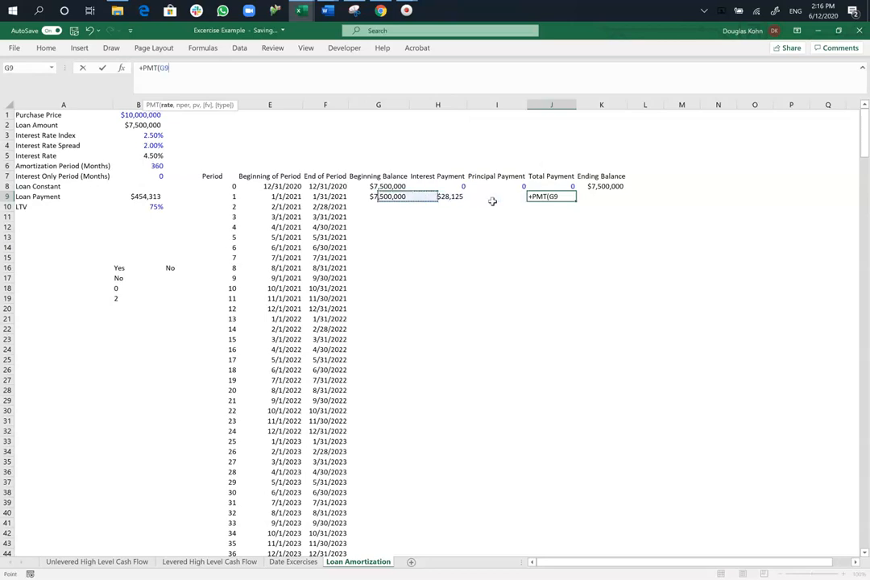
pyautogui.press('Up')
pyautogui.press('Up')
pyautogui.press('Up')
pyautogui.press('Up')
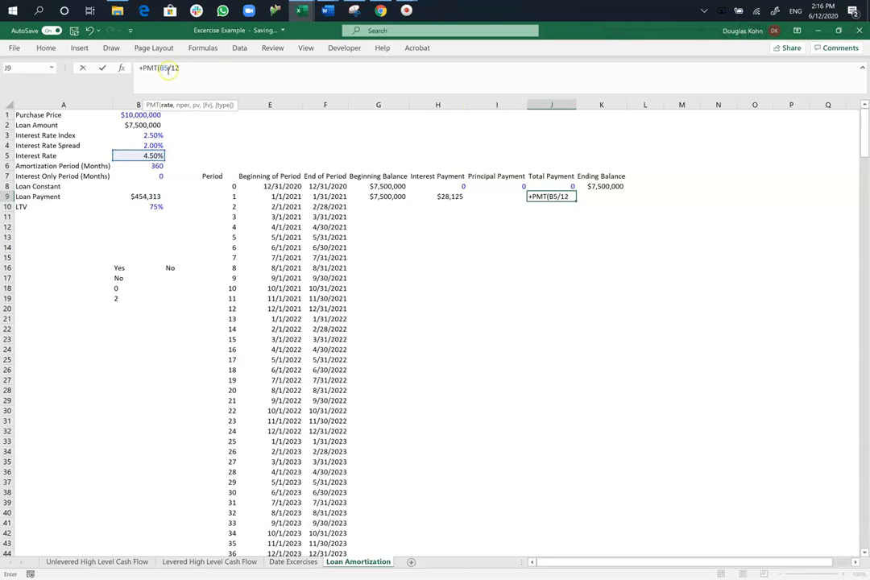
pyautogui.press('F4')
pyautogui.click(206, 67)
# Step: Complete the PMT formula in J9 with $B$6 periods, present value $B$2, no future value and type 0
pyautogui.write(',')
pyautogui.click(152, 165)
pyautogui.press('F4')
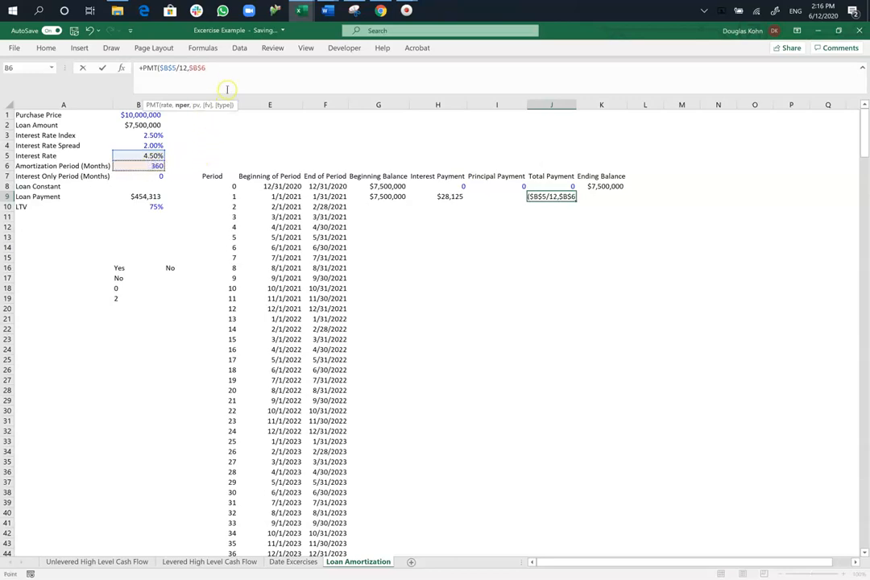
pyautogui.write(',')
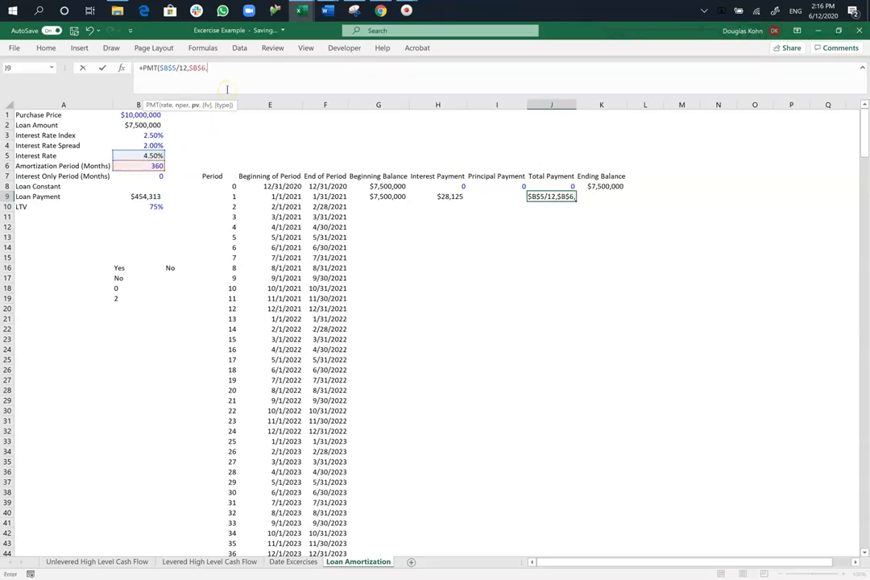
pyautogui.click(133, 124)
pyautogui.press('F4')
pyautogui.write(',,')
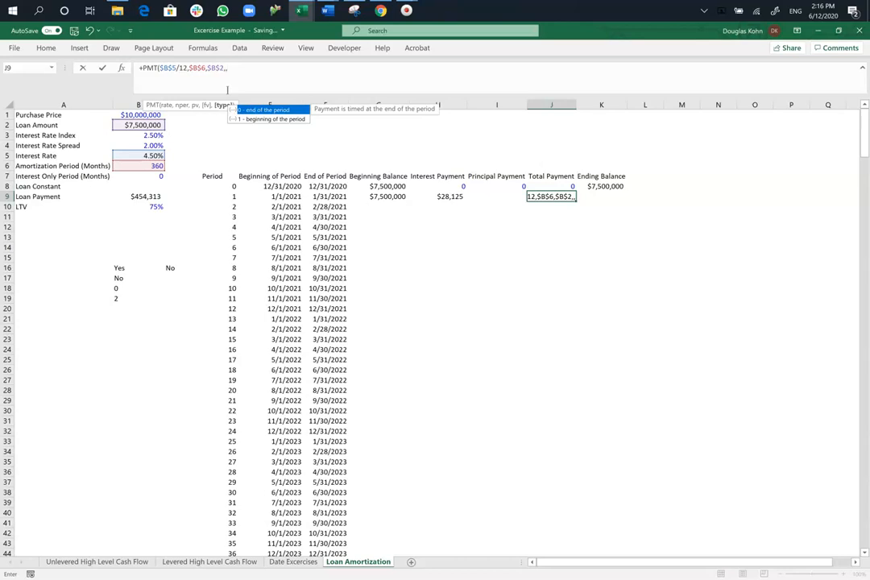
pyautogui.write('0)')
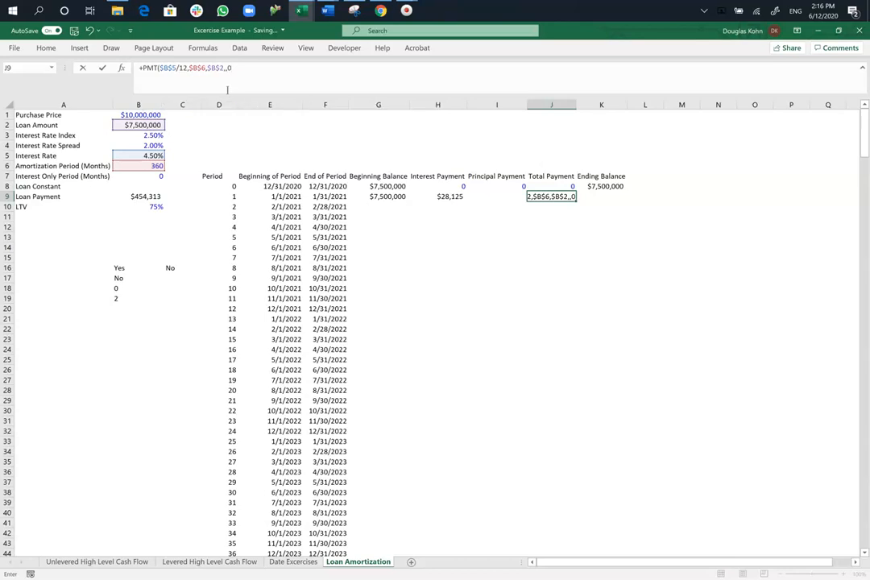
pyautogui.press('Return')
# Step: Multiply the PMT formula in J9 by -1
pyautogui.press('Up')
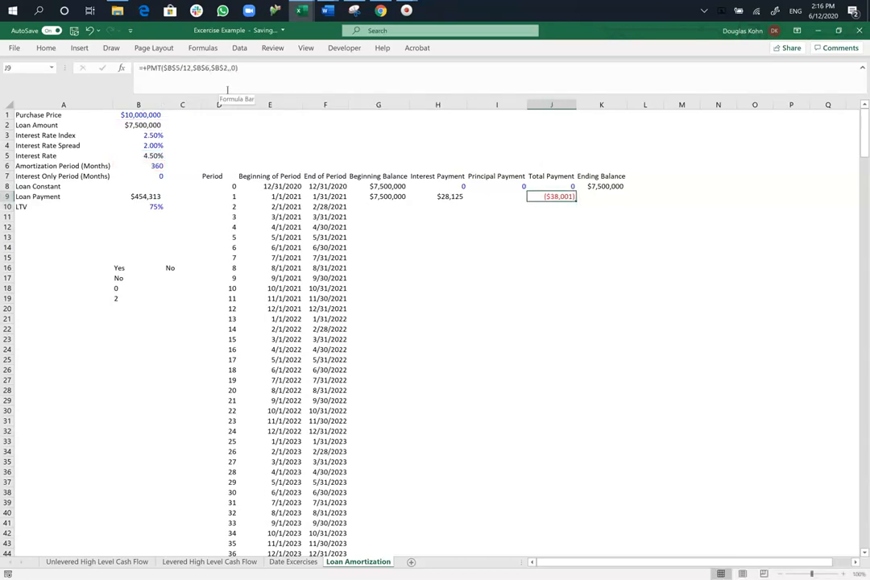
pyautogui.click(315, 70)
pyautogui.write('*-1')
pyautogui.press('Return')
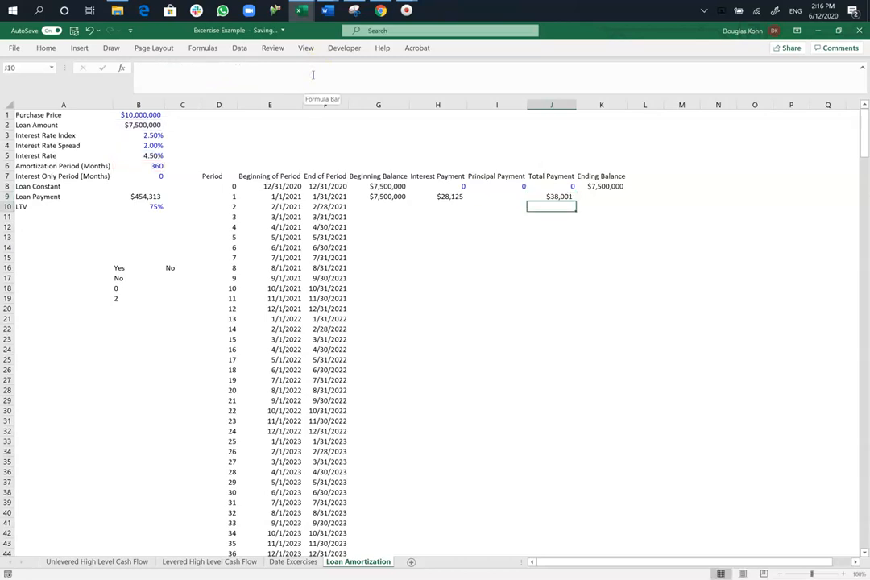
# Step: Examine the period 1 Total Payment formula in J9 and the Interest Payment formula in H9
pyautogui.press('Left')
pyautogui.press('Up')
pyautogui.press('Right')
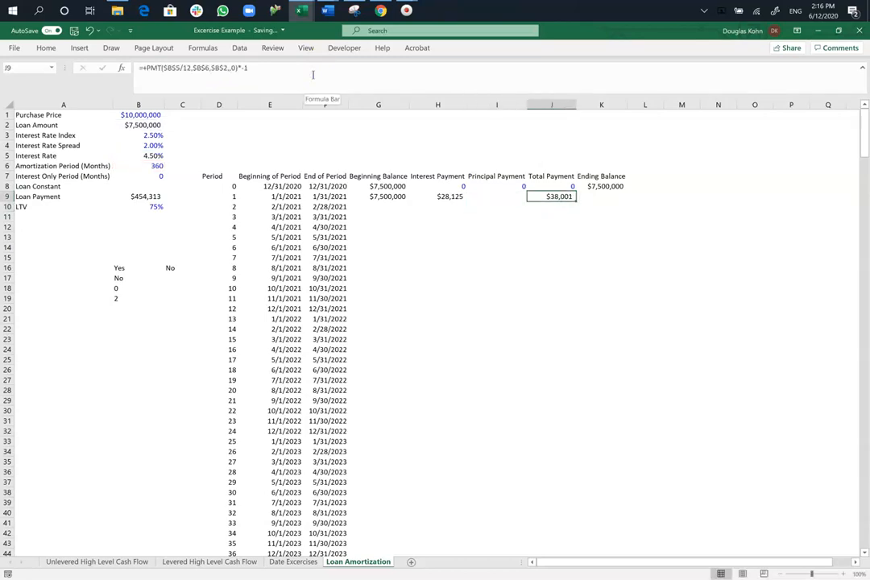
pyautogui.press('F2')
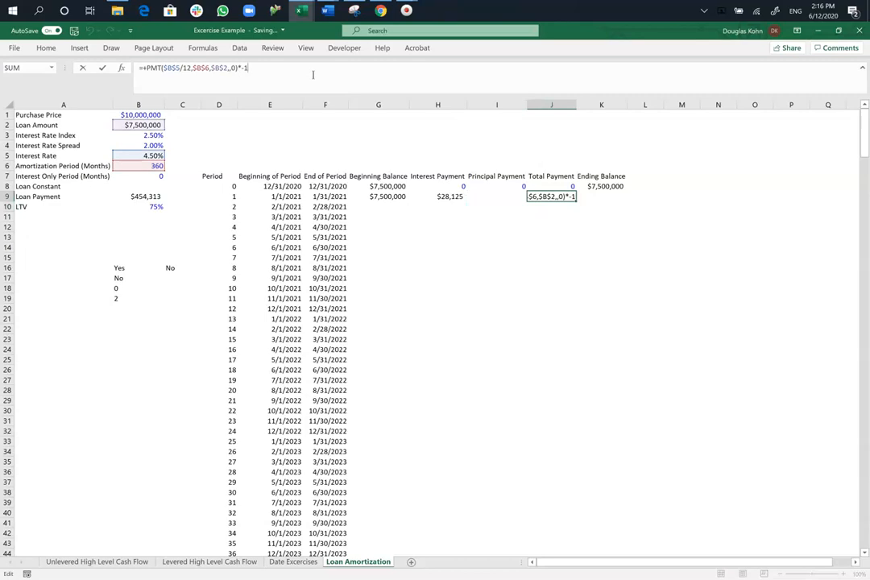
pyautogui.press('Escape')
pyautogui.press('Left')
pyautogui.press('Left')
pyautogui.press('F2')
pyautogui.press('Escape')
# Step: Calculate the period 1 Principal Payment in I9 as J9-H9
pyautogui.press('Right')
pyautogui.write('+')
pyautogui.press('Right')
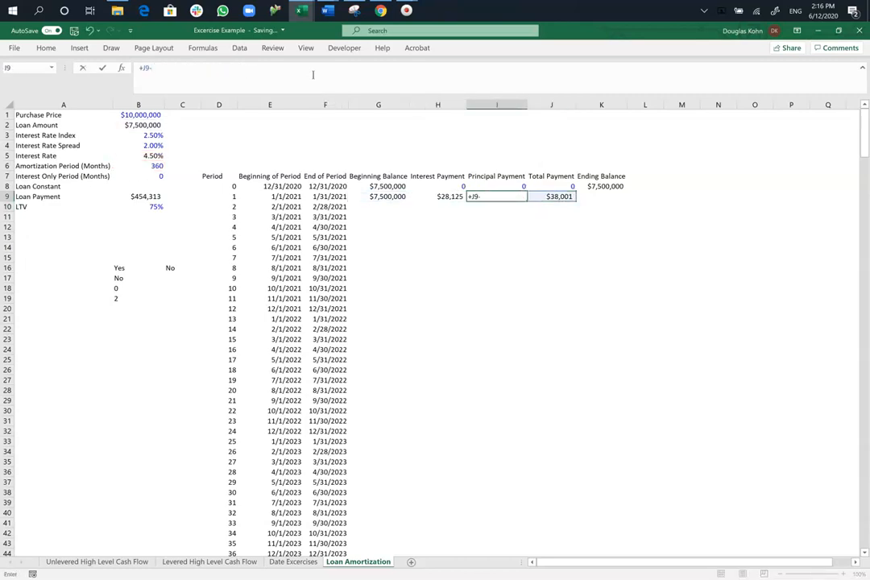
pyautogui.write('-')
pyautogui.press('Left')
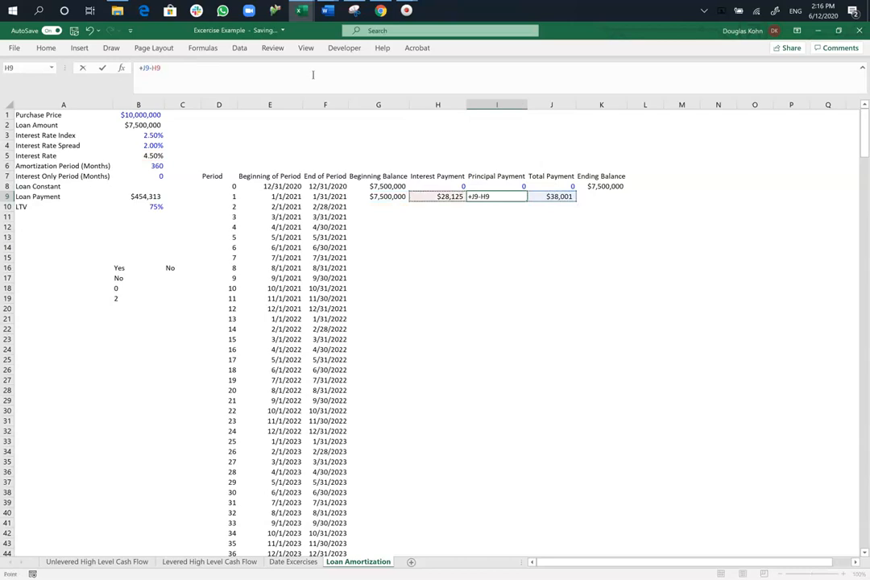
pyautogui.press('Return')
# Step: Calculate the period 1 Ending Balance in K9 as G9-I9
pyautogui.press('Up')
pyautogui.press('Right')
pyautogui.press('Right')
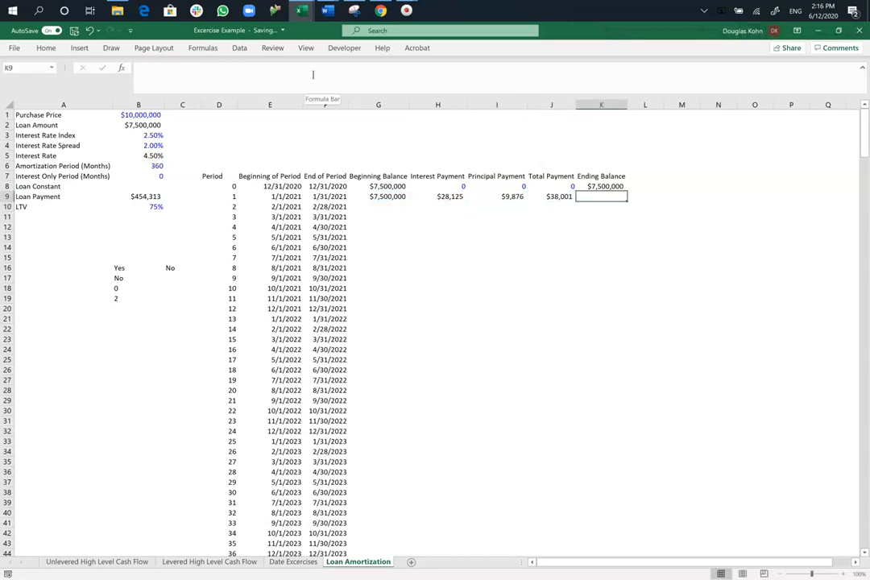
pyautogui.write('+')
pyautogui.press('Left')
pyautogui.press('Left')
pyautogui.press('Left')
pyautogui.press('Left')
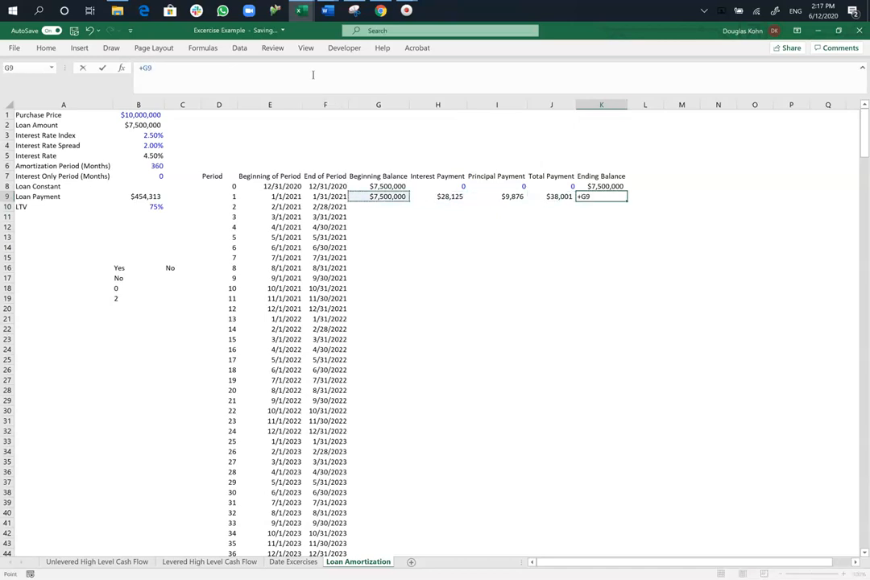
pyautogui.write('-')
pyautogui.press('Left')
pyautogui.press('Left')
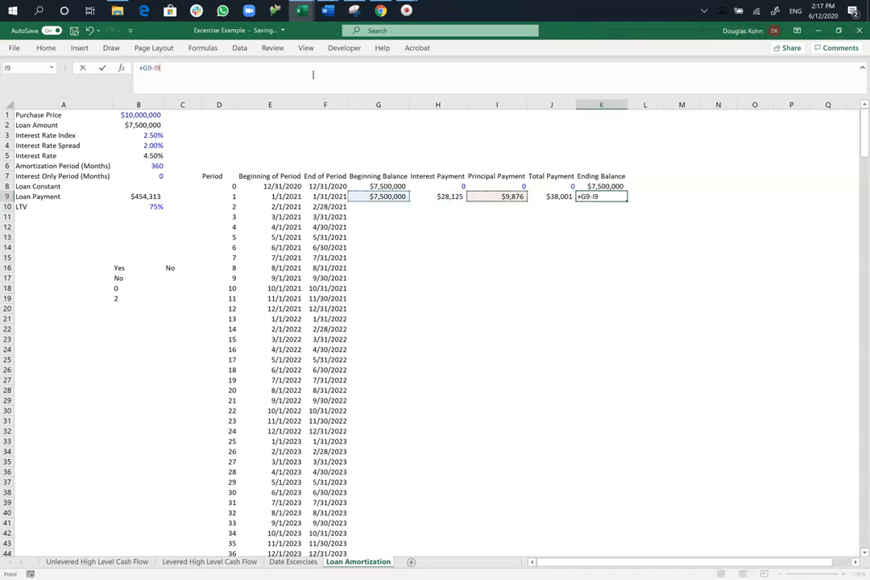
pyautogui.press('Return')
# Step: Review the period 1 formulas from Beginning Balance in G9 through Ending Balance in K9
pyautogui.press('Up')
pyautogui.press('F2')
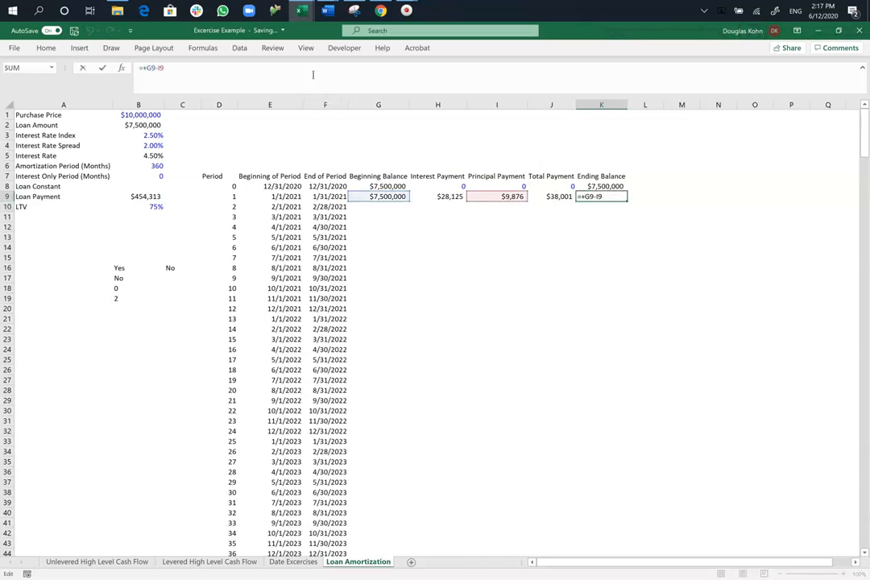
pyautogui.press('Escape')
pyautogui.press('Left')
pyautogui.press('Left')
pyautogui.press('Left')
pyautogui.press('Left')
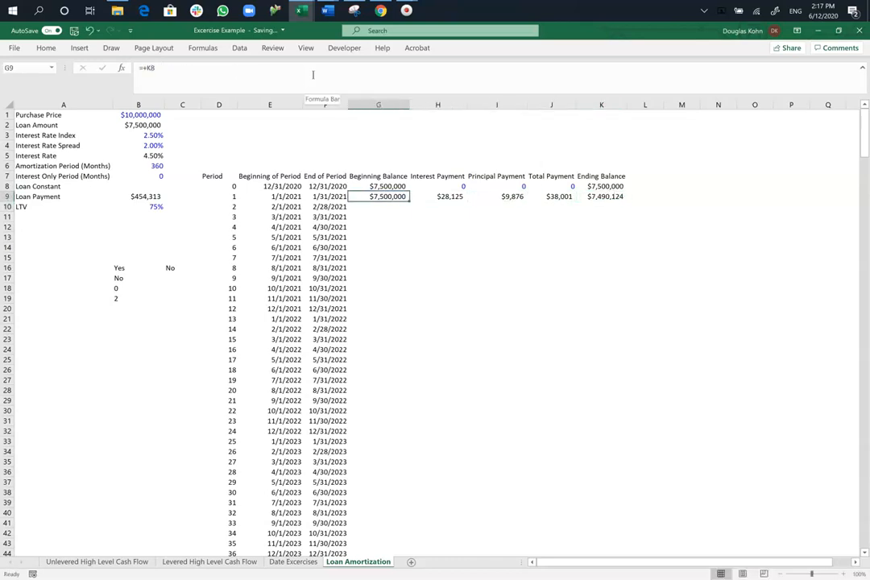
pyautogui.hotkey('shift', 'Right')
pyautogui.hotkey('shift', 'Right')
pyautogui.hotkey('shift', 'Right')
pyautogui.press('Left')
pyautogui.press('Right')
pyautogui.press('F2')
pyautogui.press('Escape')
pyautogui.press('Right')
pyautogui.press('F2')
pyautogui.press('Escape')
pyautogui.press('Right')
pyautogui.press('F2')
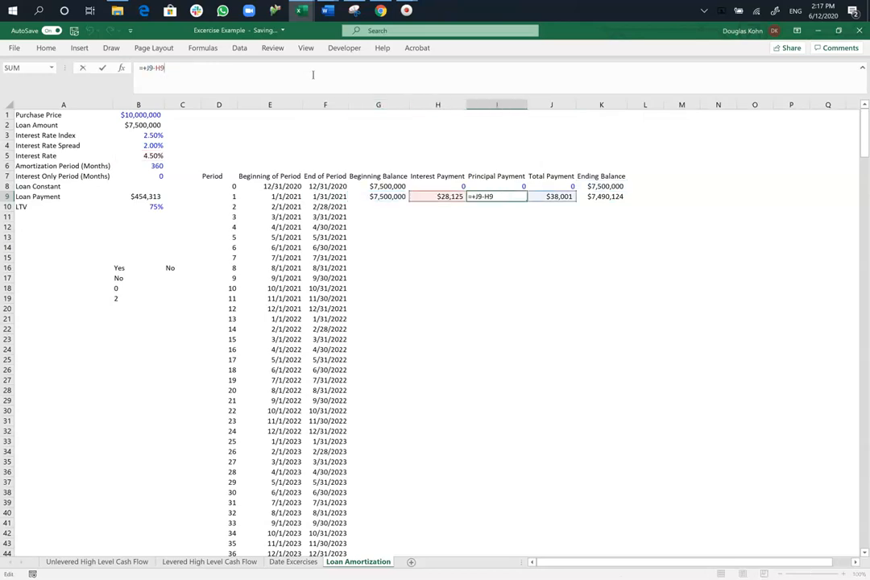
pyautogui.press('Escape')
pyautogui.press('Right')
pyautogui.press('F2')
pyautogui.press('Escape')
pyautogui.press('Right')
pyautogui.press('F2')
pyautogui.press('Escape')
# Step: Copy the period 1 formulas in G9:K9 down through row 368, covering all 360 periods
pyautogui.press('Left')
pyautogui.press('Left')
pyautogui.press('Left')
pyautogui.press('Left')
pyautogui.press('Left')
pyautogui.press('Right')
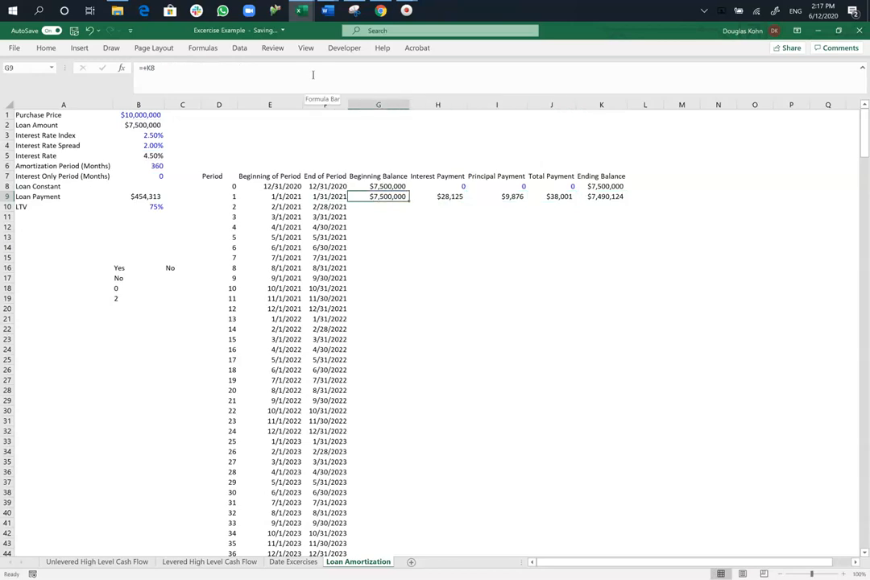
pyautogui.hotkey('ctrl', 'shift', 'Right')
pyautogui.hotkey('ctrl', 'c')
pyautogui.hotkey('shift', 'Down')
pyautogui.hotkey('shift', 'Down')
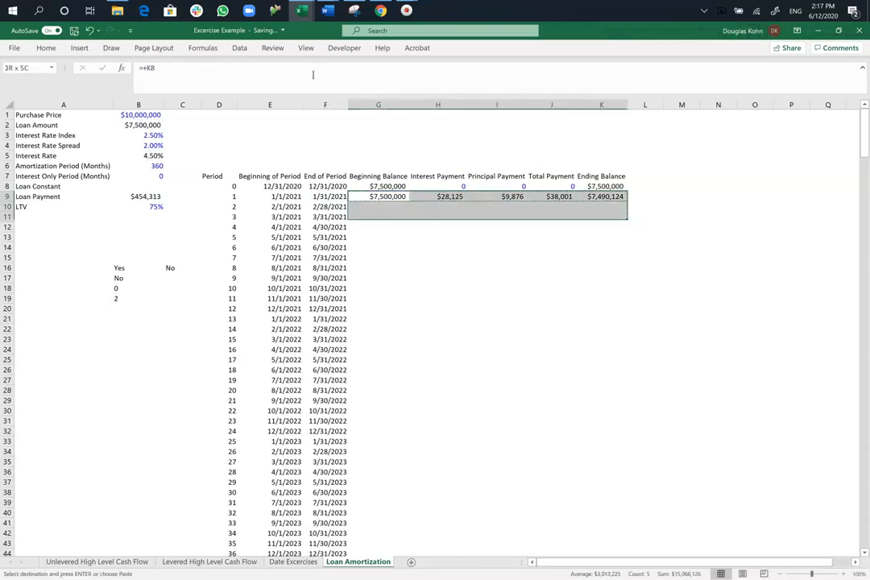
pyautogui.hotkey('shift', 'Down')
pyautogui.hotkey('shift', 'Down')
pyautogui.hotkey('shift', 'Down')
pyautogui.hotkey('shift', 'Down')
pyautogui.hotkey('shift', 'Down')
pyautogui.hotkey('shift', 'Down')
pyautogui.hotkey('shift', 'Down')
pyautogui.hotkey('shift', 'Down')
pyautogui.hotkey('shift', 'Down')
pyautogui.hotkey('shift', 'Down')
pyautogui.hotkey('shift', 'Down')
pyautogui.hotkey('shift', 'Down')
pyautogui.hotkey('shift', 'Down')
pyautogui.hotkey('shift', 'Down')
pyautogui.hotkey('shift', 'Down')
pyautogui.hotkey('shift', 'Down')
pyautogui.hotkey('shift', 'Down')
pyautogui.hotkey('shift', 'Down')
pyautogui.hotkey('shift', 'Down')
pyautogui.hotkey('shift', 'Down')
pyautogui.hotkey('shift', 'Down')
pyautogui.hotkey('shift', 'Down')
pyautogui.hotkey('shift', 'Down')
pyautogui.hotkey('shift', 'Down')
pyautogui.hotkey('shift', 'Down')
pyautogui.hotkey('shift', 'Down')
pyautogui.hotkey('shift', 'Down')
pyautogui.hotkey('shift', 'Down')
pyautogui.hotkey('shift', 'Down')
pyautogui.hotkey('shift', 'Down')
pyautogui.hotkey('shift', 'Down')
pyautogui.hotkey('shift', 'Down')
pyautogui.hotkey('shift', 'Down')
pyautogui.hotkey('shift', 'Down')
pyautogui.hotkey('shift', 'Down')
pyautogui.hotkey('shift', 'Down')
pyautogui.hotkey('shift', 'Down')
pyautogui.hotkey('shift', 'Down')
pyautogui.hotkey('shift', 'Down')
pyautogui.hotkey('shift', 'Down')
pyautogui.hotkey('shift', 'Down')
pyautogui.hotkey('shift', 'Down')
pyautogui.hotkey('shift', 'Down')
pyautogui.hotkey('shift', 'Down')
pyautogui.hotkey('shift', 'Down')
pyautogui.hotkey('shift', 'Down')
pyautogui.hotkey('shift', 'Down')
pyautogui.hotkey('shift', 'Down')
pyautogui.hotkey('shift', 'Down')
pyautogui.hotkey('shift', 'Down')
pyautogui.hotkey('shift', 'Down')
pyautogui.hotkey('shift', 'Down')
pyautogui.hotkey('shift', 'Down')
pyautogui.hotkey('shift', 'Down')
pyautogui.hotkey('shift', 'Down')
pyautogui.hotkey('shift', 'Down')
pyautogui.hotkey('shift', 'Down')
pyautogui.hotkey('shift', 'Down')
pyautogui.hotkey('shift', 'Down')
pyautogui.hotkey('shift', 'Down')
pyautogui.hotkey('shift', 'Down')
pyautogui.hotkey('shift', 'Down')
pyautogui.hotkey('shift', 'Down')
pyautogui.hotkey('shift', 'Down')
pyautogui.hotkey('shift', 'Down')
pyautogui.hotkey('shift', 'Down')
pyautogui.hotkey('shift', 'Down')
pyautogui.hotkey('shift', 'Down')
pyautogui.hotkey('shift', 'Down')
pyautogui.hotkey('shift', 'Down')
pyautogui.hotkey('shift', 'Down')
pyautogui.hotkey('shift', 'Down')
pyautogui.hotkey('shift', 'Down')
pyautogui.hotkey('shift', 'Down')
pyautogui.hotkey('shift', 'Down')
pyautogui.hotkey('shift', 'Down')
pyautogui.hotkey('shift', 'Down')
pyautogui.hotkey('shift', 'Down')
pyautogui.hotkey('shift', 'Down')
pyautogui.hotkey('shift', 'Down')
pyautogui.hotkey('shift', 'Down')
pyautogui.hotkey('shift', 'Down')
pyautogui.hotkey('shift', 'Down')
pyautogui.hotkey('shift', 'Down')
pyautogui.hotkey('shift', 'Down')
pyautogui.hotkey('shift', 'Down')
pyautogui.hotkey('shift', 'Down')
pyautogui.hotkey('shift', 'Down')
pyautogui.hotkey('shift', 'Down')
pyautogui.hotkey('shift', 'Down')
pyautogui.hotkey('shift', 'Down')
pyautogui.hotkey('shift', 'Down')
pyautogui.hotkey('shift', 'Down')
pyautogui.hotkey('shift', 'Down')
pyautogui.hotkey('shift', 'Down')
pyautogui.hotkey('shift', 'Down')
pyautogui.hotkey('shift', 'Down')
pyautogui.hotkey('shift', 'Down')
pyautogui.hotkey('shift', 'Down')
pyautogui.hotkey('shift', 'Down')
pyautogui.hotkey('shift', 'Down')
pyautogui.hotkey('shift', 'Down')
pyautogui.hotkey('shift', 'Down')
pyautogui.hotkey('shift', 'Down')
pyautogui.hotkey('shift', 'Down')
pyautogui.hotkey('shift', 'Down')
pyautogui.hotkey('shift', 'Down')
pyautogui.hotkey('shift', 'Down')
pyautogui.hotkey('shift', 'Down')
pyautogui.hotkey('shift', 'Down')
pyautogui.hotkey('shift', 'Down')
pyautogui.hotkey('shift', 'Down')
pyautogui.hotkey('shift', 'Down')
pyautogui.hotkey('shift', 'Down')
pyautogui.hotkey('shift', 'Down')
pyautogui.hotkey('shift', 'Down')
pyautogui.hotkey('shift', 'Down')
pyautogui.hotkey('shift', 'Down')
pyautogui.hotkey('shift', 'Down')
pyautogui.hotkey('shift', 'Down')
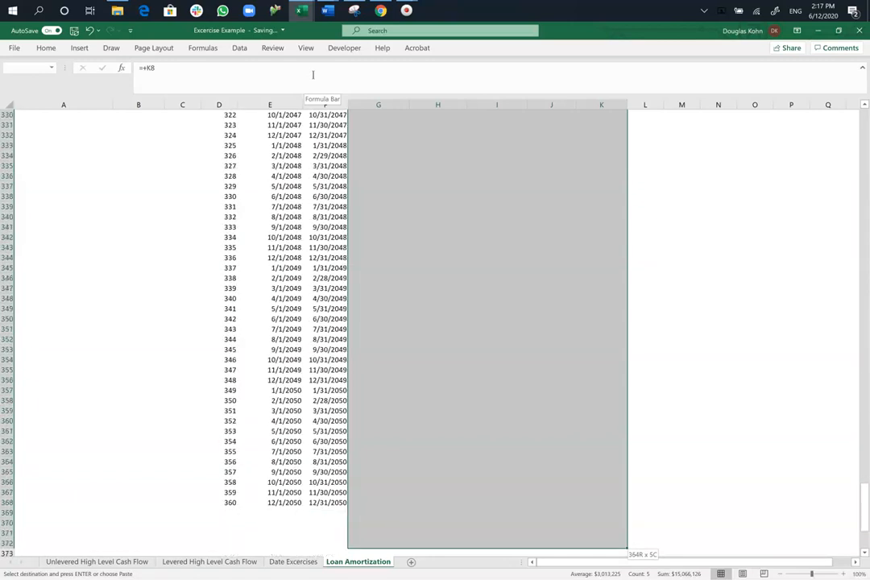
pyautogui.hotkey('shift', 'Down')
pyautogui.hotkey('shift', 'Down')
pyautogui.hotkey('shift', 'Down')
pyautogui.hotkey('shift', 'Down')
pyautogui.hotkey('shift', 'Down')
pyautogui.hotkey('shift', 'Down')
pyautogui.hotkey('shift', 'Down')
pyautogui.hotkey('shift', 'Down')
pyautogui.hotkey('shift', 'Down')
pyautogui.hotkey('shift', 'Up')
pyautogui.hotkey('shift', 'Up')
pyautogui.hotkey('shift', 'Up')
pyautogui.hotkey('shift', 'Up')
pyautogui.hotkey('shift', 'Up')
pyautogui.hotkey('shift', 'Up')
pyautogui.hotkey('shift', 'Up')
pyautogui.hotkey('shift', 'Up')
pyautogui.hotkey('shift', 'Up')
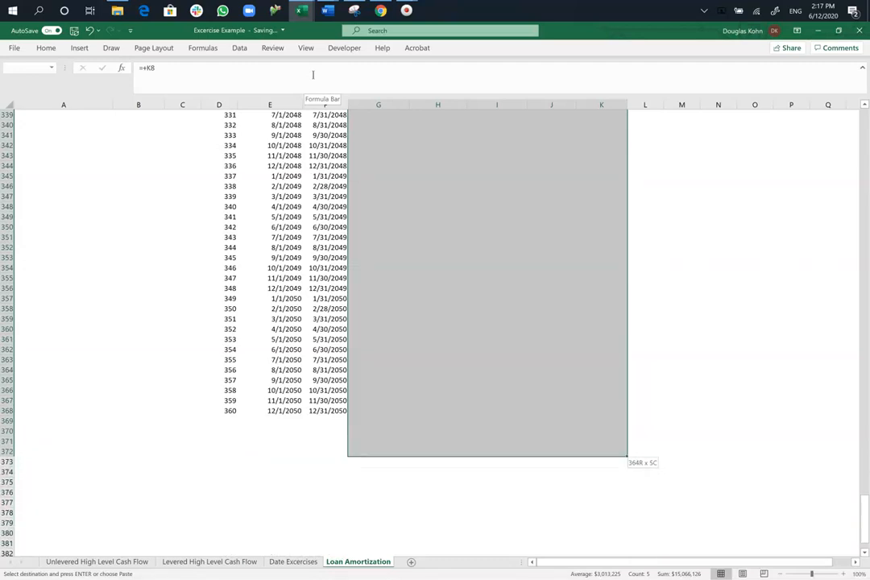
pyautogui.hotkey('shift', 'Up')
pyautogui.hotkey('shift', 'Up')
pyautogui.hotkey('shift', 'Up')
pyautogui.hotkey('shift', 'Up')
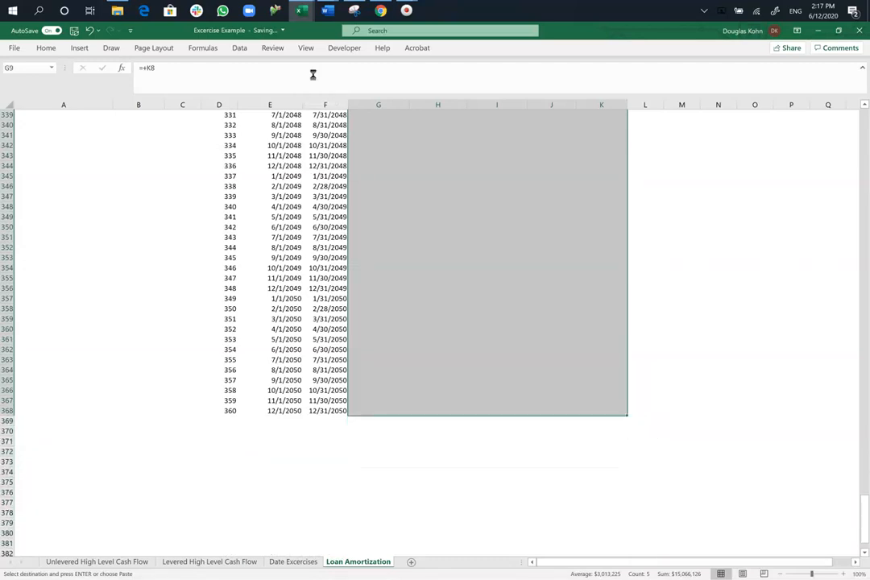
pyautogui.hotkey('ctrl', 'v')
# Step: Check the period 360 Ending Balance formula in K368 and return to the first periods of the schedule
pyautogui.press('Right')
pyautogui.press('Right')
pyautogui.press('Right')
pyautogui.press('Right')
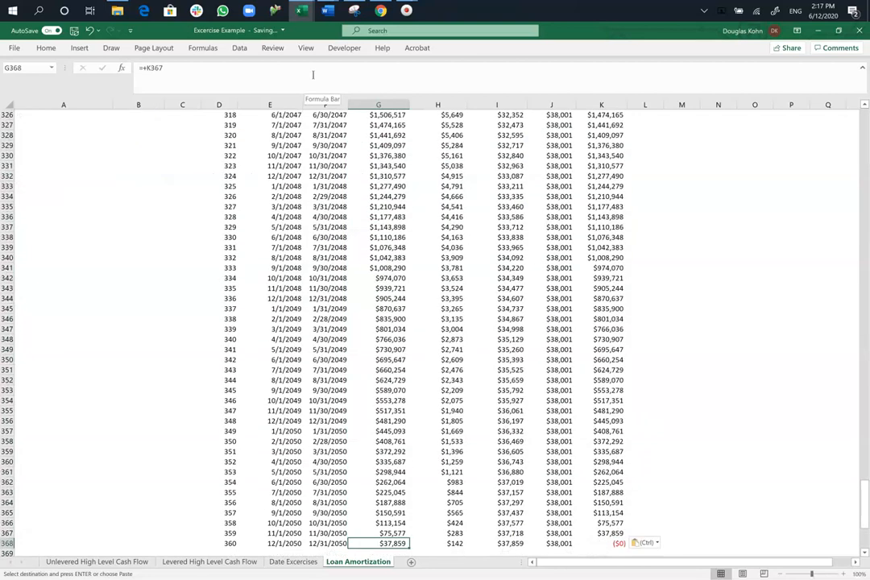
pyautogui.press('F2')
pyautogui.press('Escape')
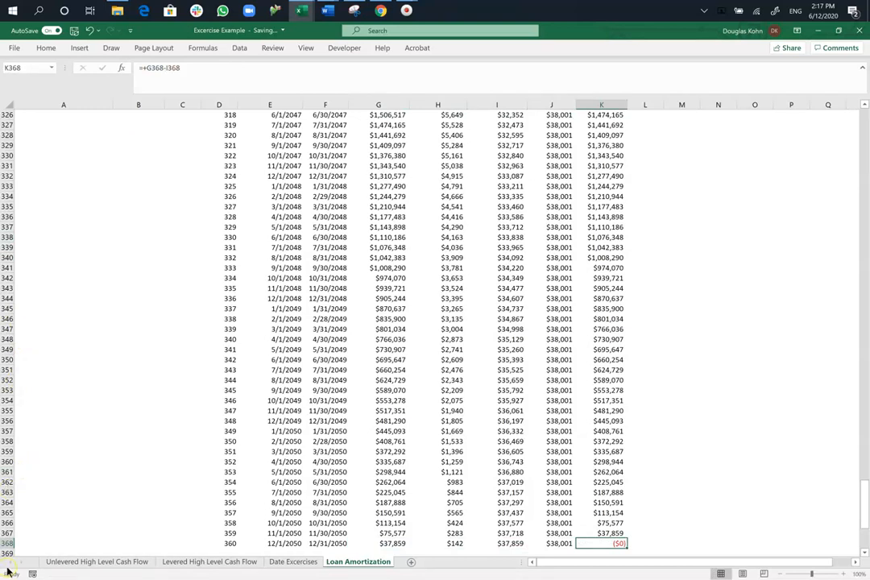
pyautogui.moveTo(860, 487); pyautogui.dragTo(865, 110)
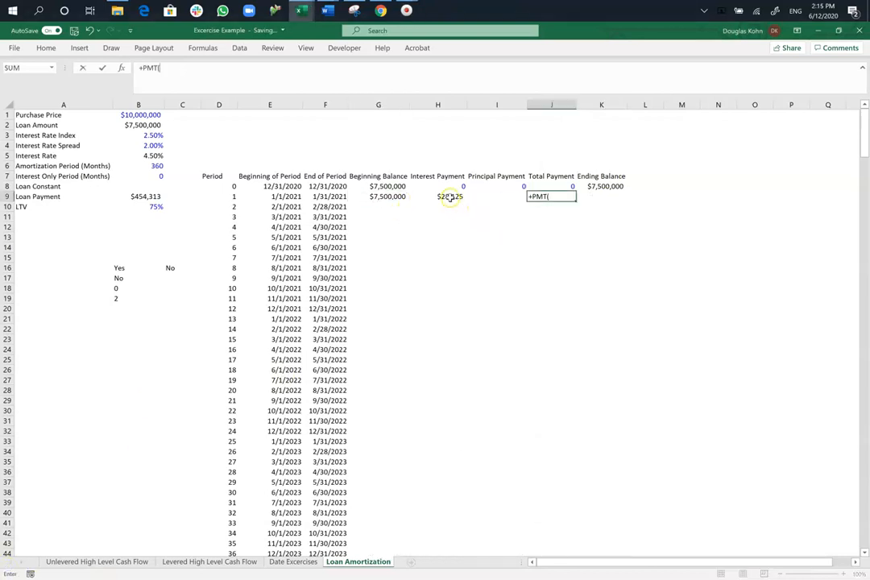
pyautogui.moveTo(450, 198); pyautogui.dragTo(534, 205)
pyautogui.press('Escape')
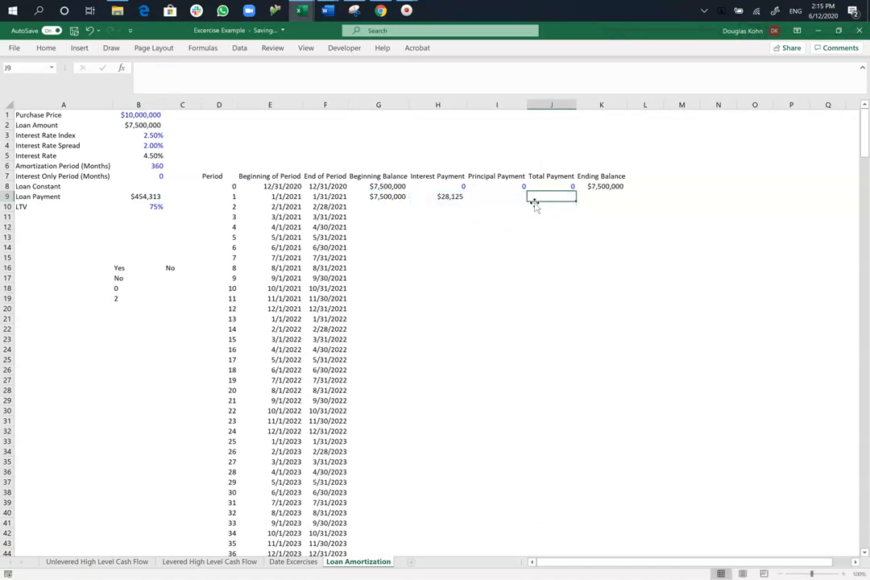
pyautogui.press('Left')
pyautogui.press('Left')
pyautogui.press('Delete')
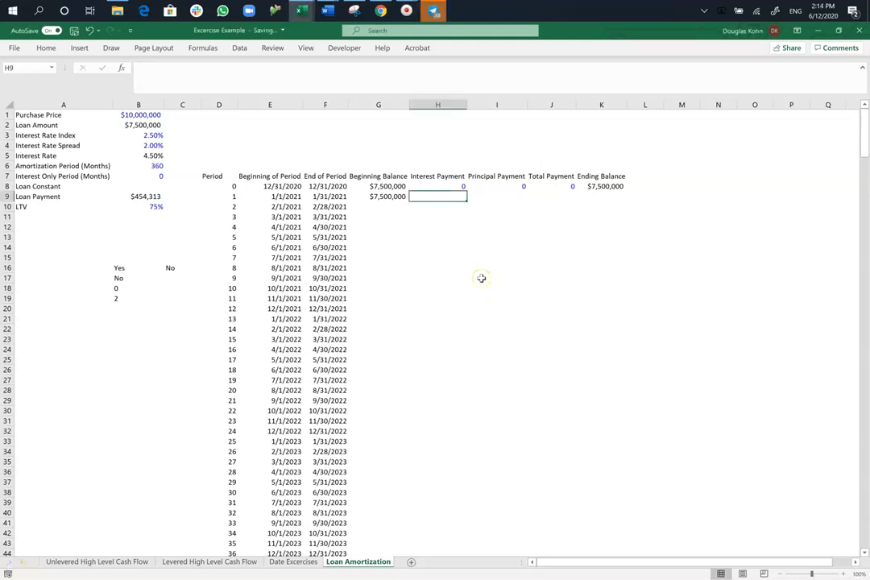
# Step: Enter the period 1 Interest Payment formula in H9 as G9*$B$5/12
pyautogui.press('Left')
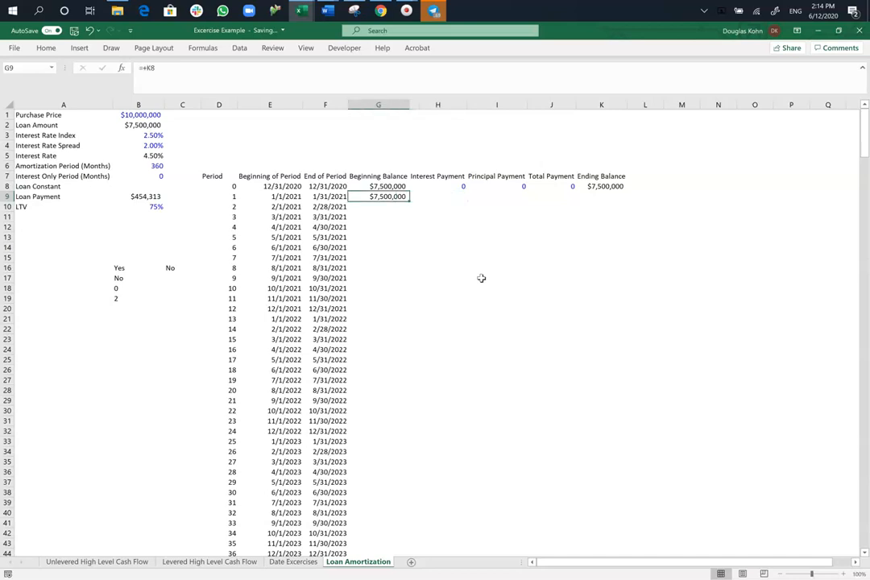
pyautogui.press('Right')
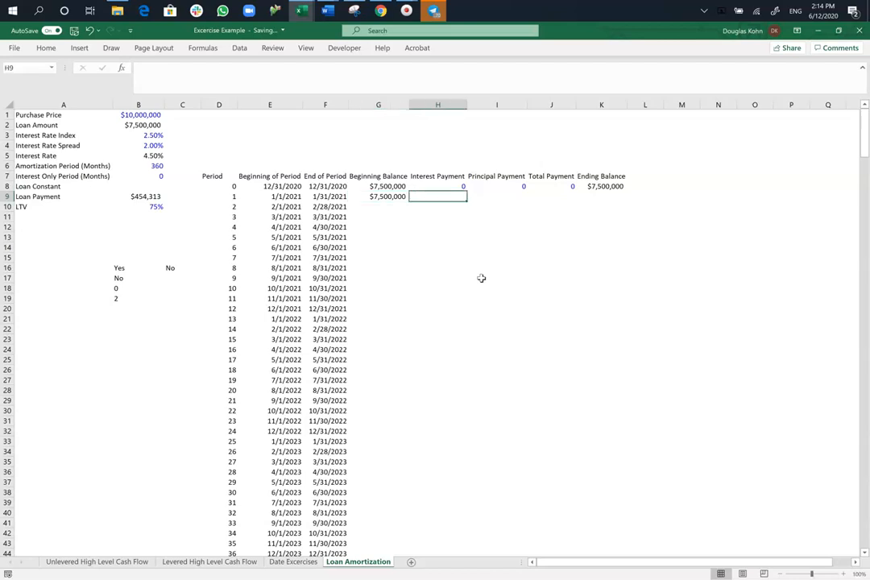
pyautogui.write('+')
pyautogui.press('Left')
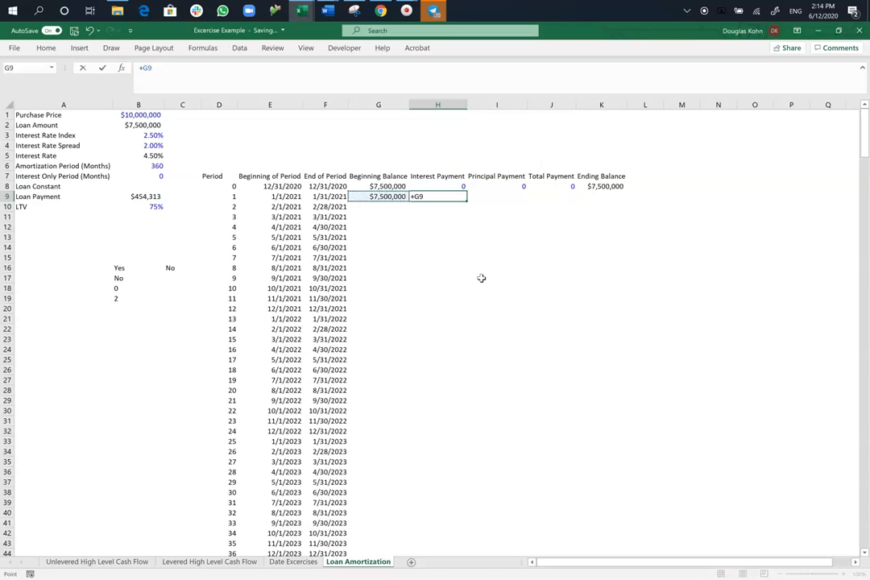
pyautogui.write('*')
pyautogui.press('Up')
pyautogui.press('Up')
pyautogui.press('Up')
pyautogui.press('Left')
pyautogui.press('Left')
pyautogui.press('Left')
pyautogui.press('Left')
pyautogui.press('Left')
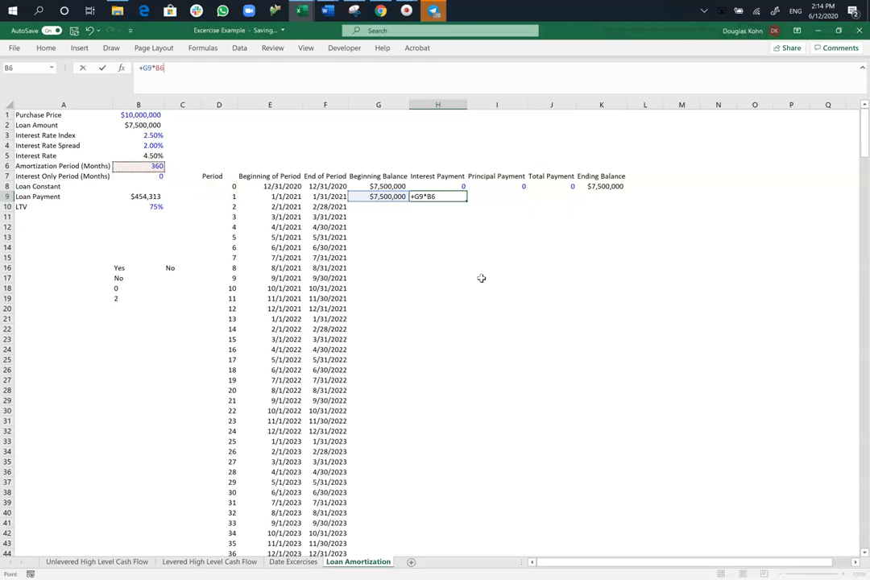
pyautogui.press('Up')
pyautogui.press('F4')
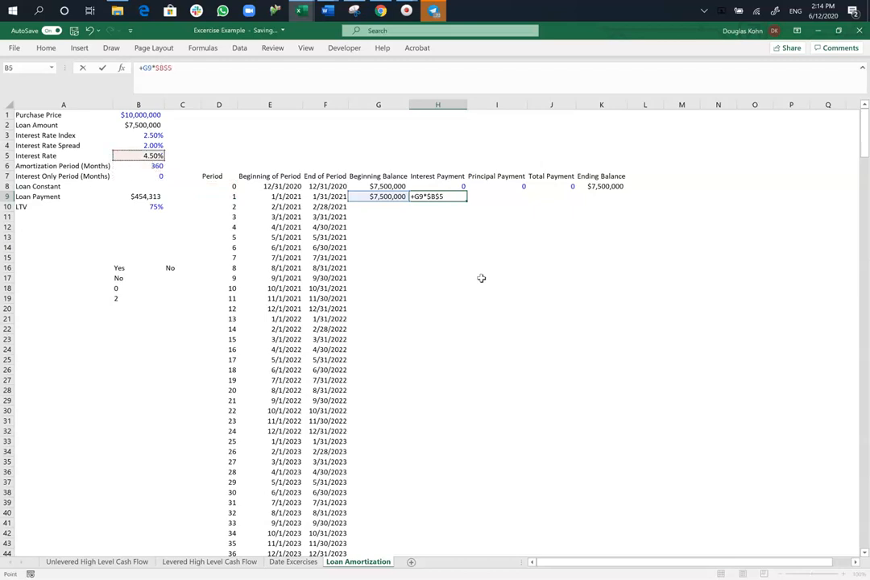
pyautogui.write('/12')
pyautogui.press('Return')
# Step: Start a PMT formula for the period 1 Total Payment in J9
pyautogui.press('Up')
pyautogui.press('Right')
pyautogui.press('Right')
pyautogui.press('Right')
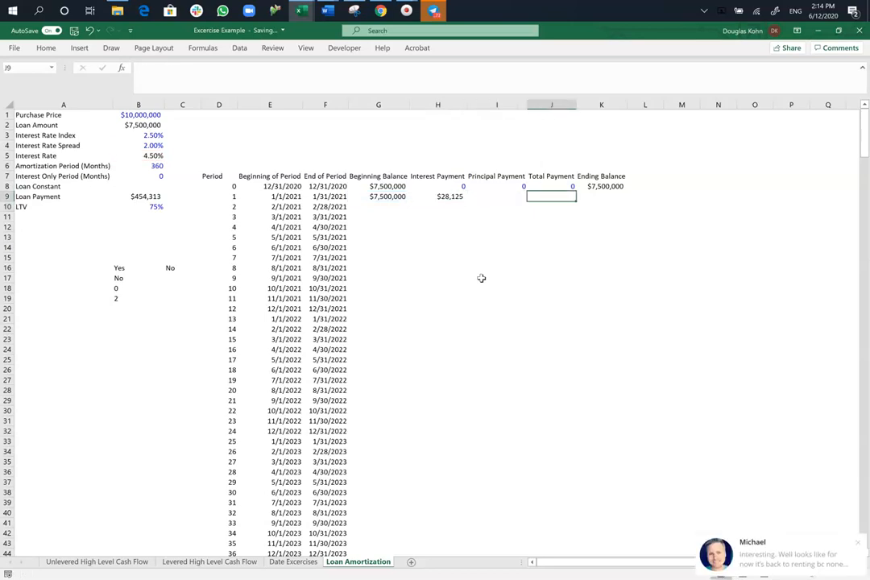
pyautogui.press('Left')
pyautogui.write('+pm')
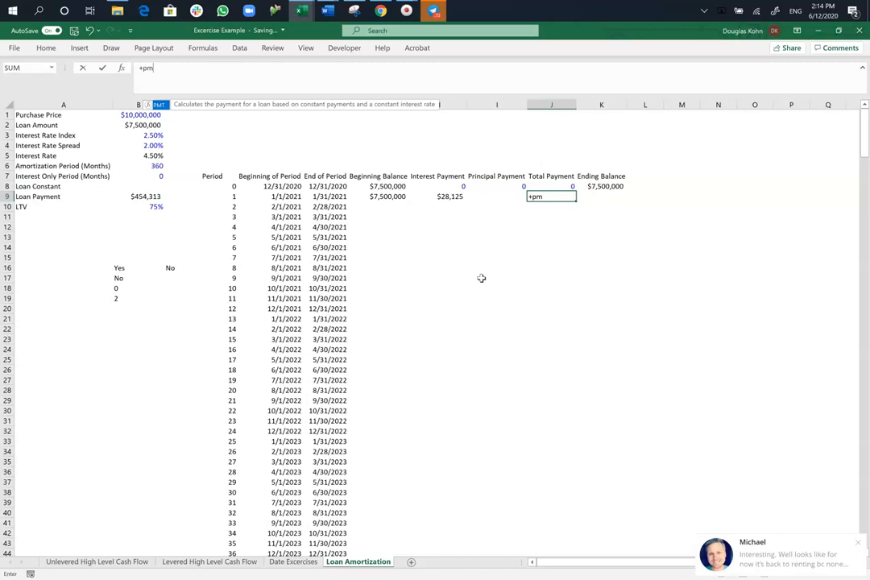
pyautogui.press('Tab')
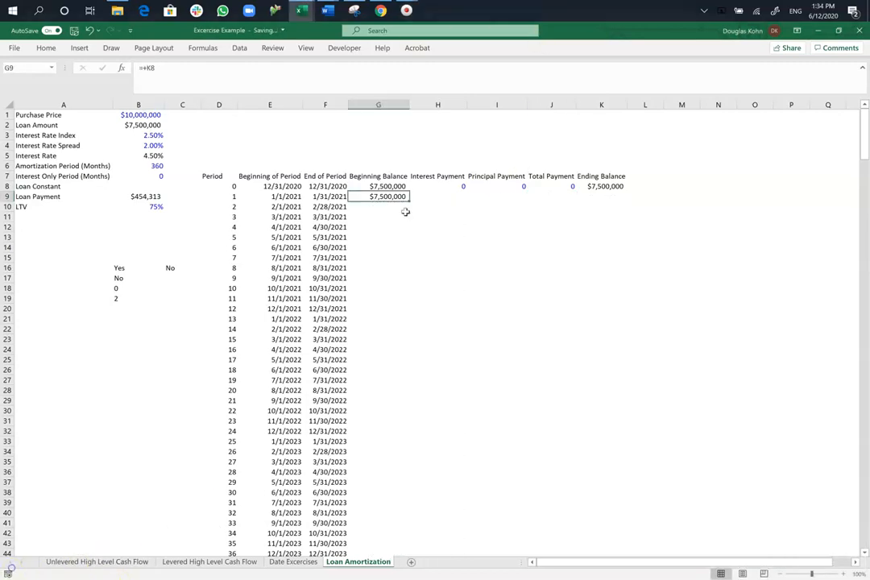
pyautogui.press('Right')
pyautogui.write('+ipm')
pyautogui.press('Tab')
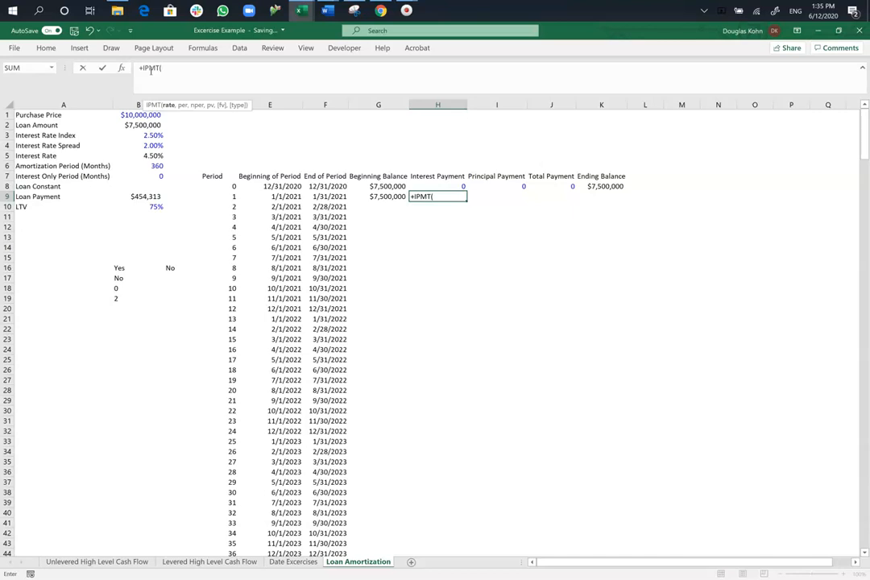
pyautogui.press('Escape')
pyautogui.click(559, 206)
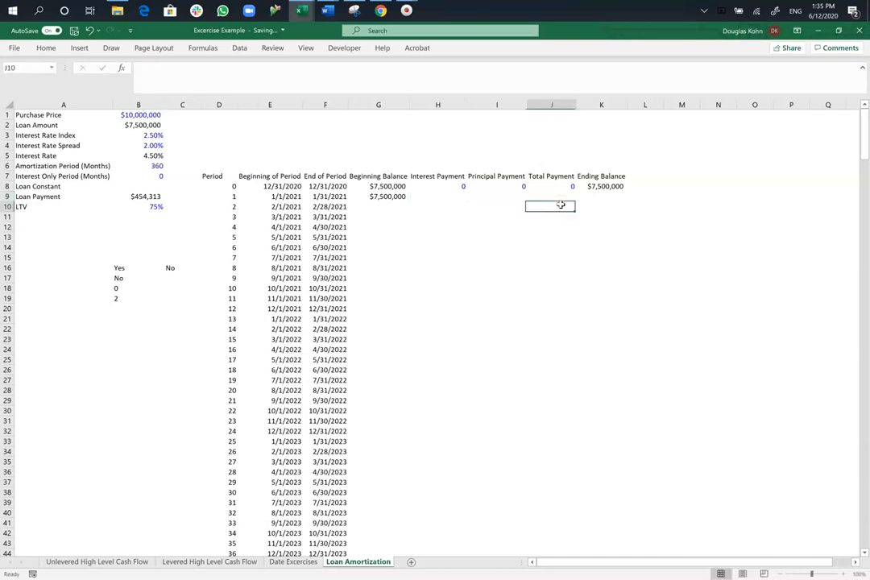
pyautogui.press('Up')
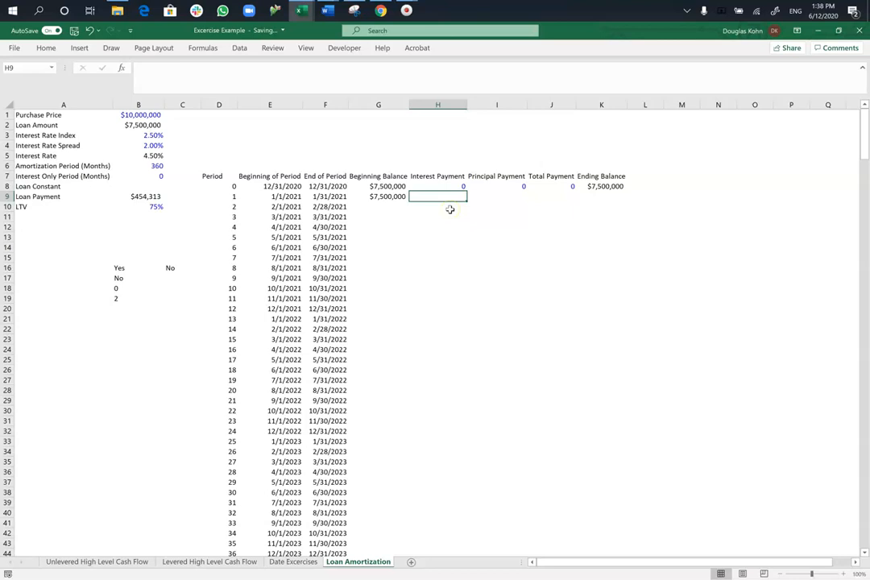
pyautogui.press('Left')
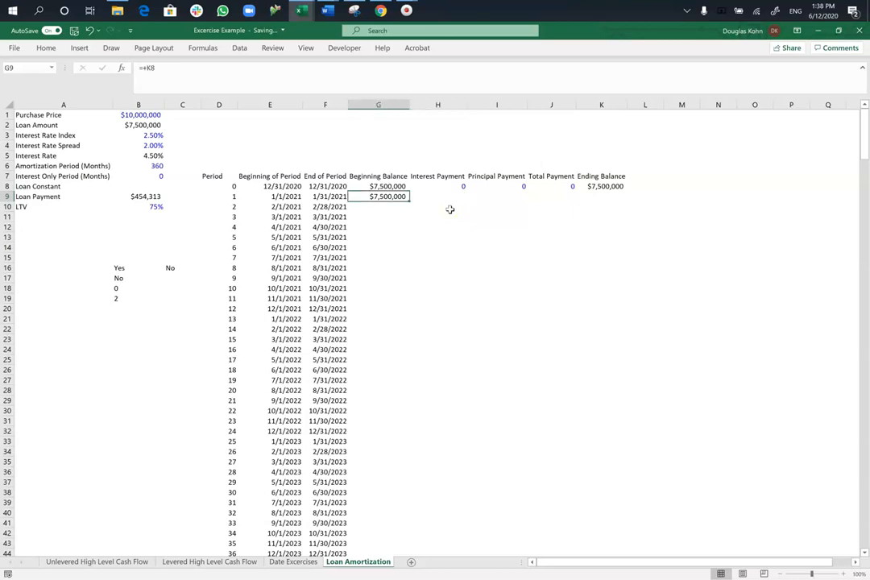
pyautogui.press('Right')
pyautogui.write('+')
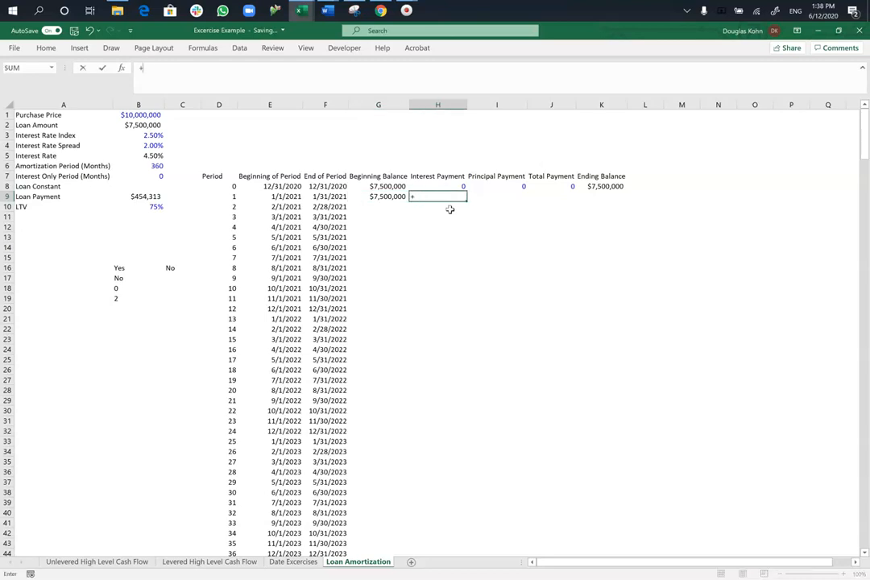
pyautogui.press('Escape')
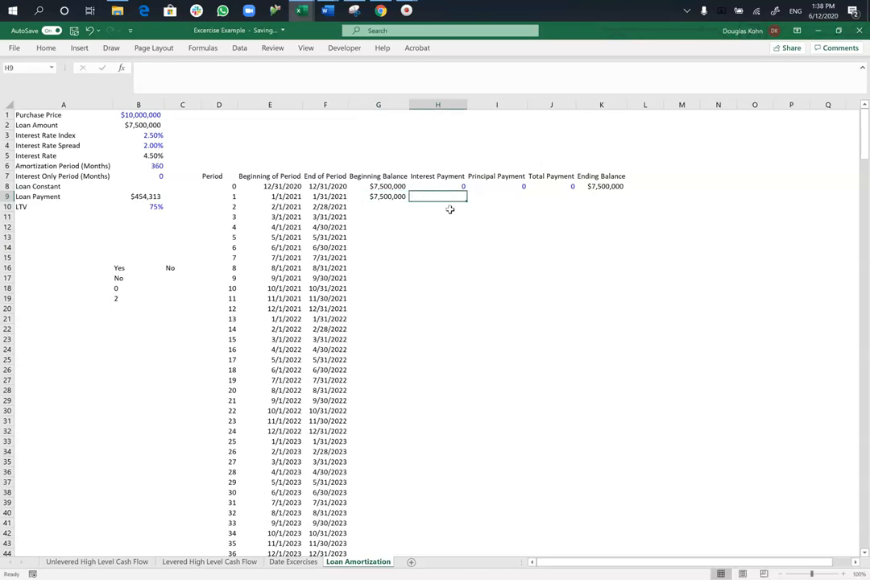
# Step: Start an IF formula for the period 1 Interest Payment in H9 that tests whether D9<=$B$7
pyautogui.write('+if')
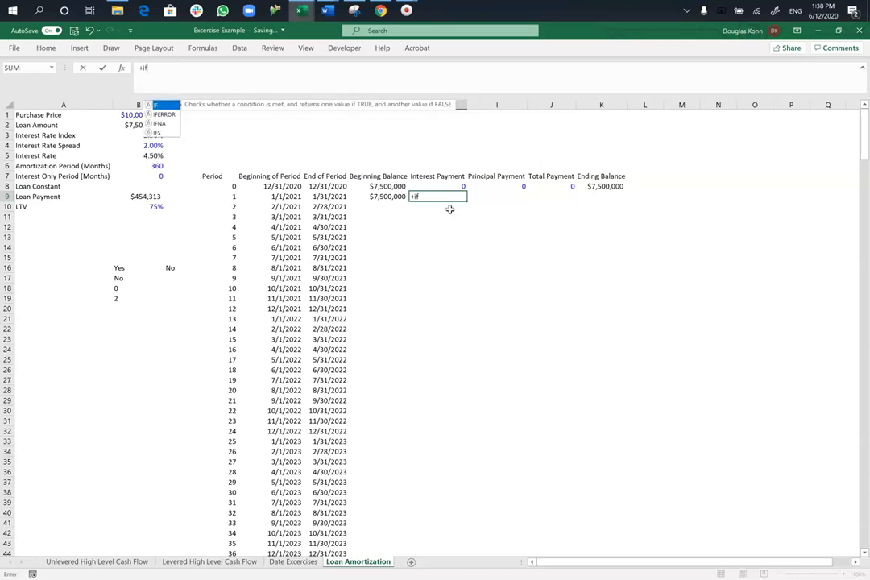
pyautogui.press('Tab')
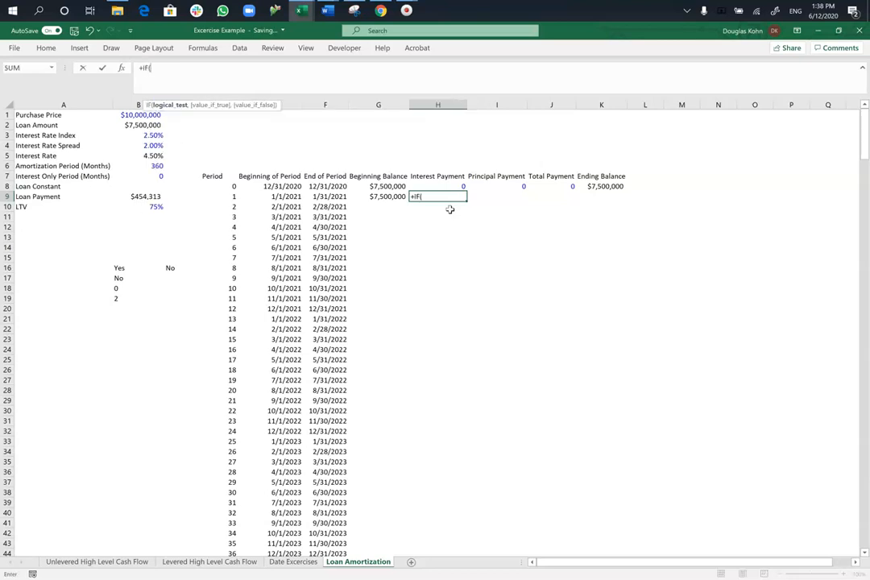
pyautogui.press('Left')
pyautogui.press('Left')
pyautogui.press('Left')
pyautogui.press('Left')
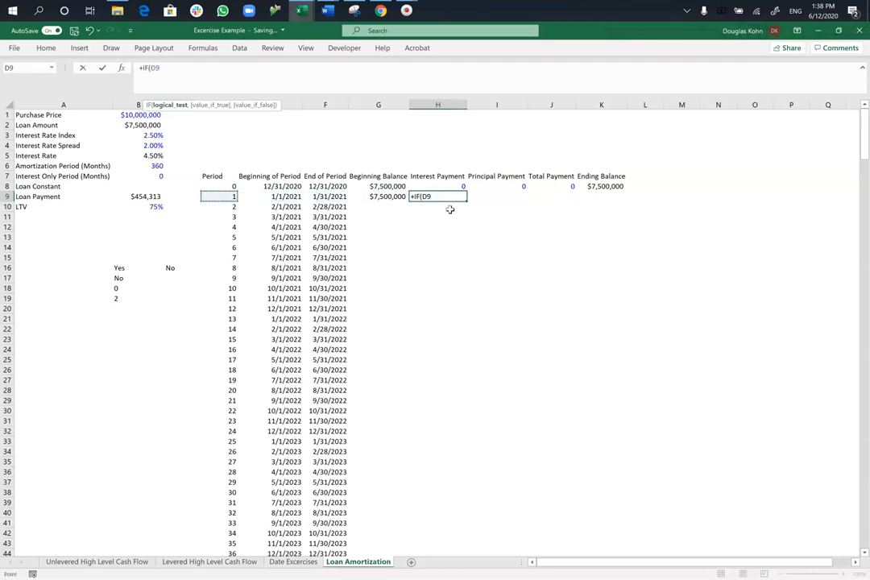
pyautogui.write('<=')
pyautogui.click(155, 176)
pyautogui.press('F4')
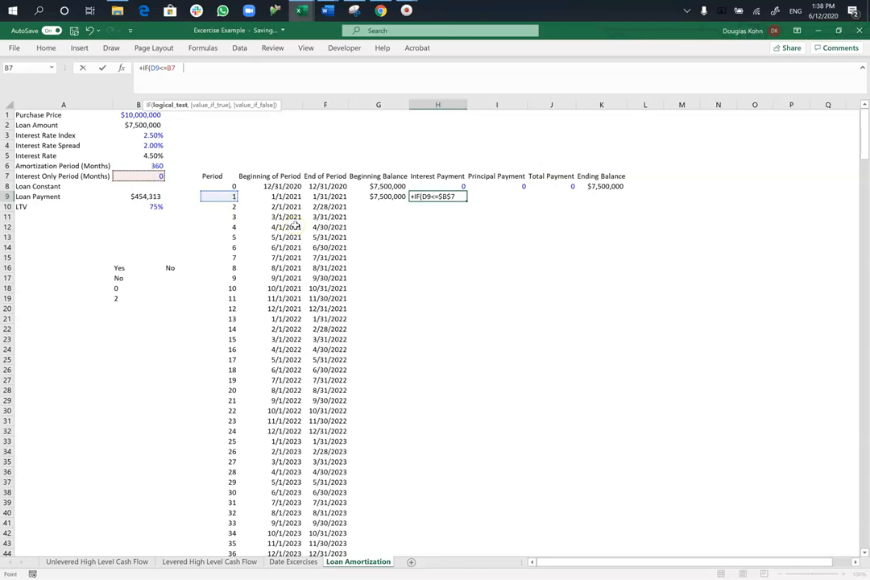
pyautogui.write(',')
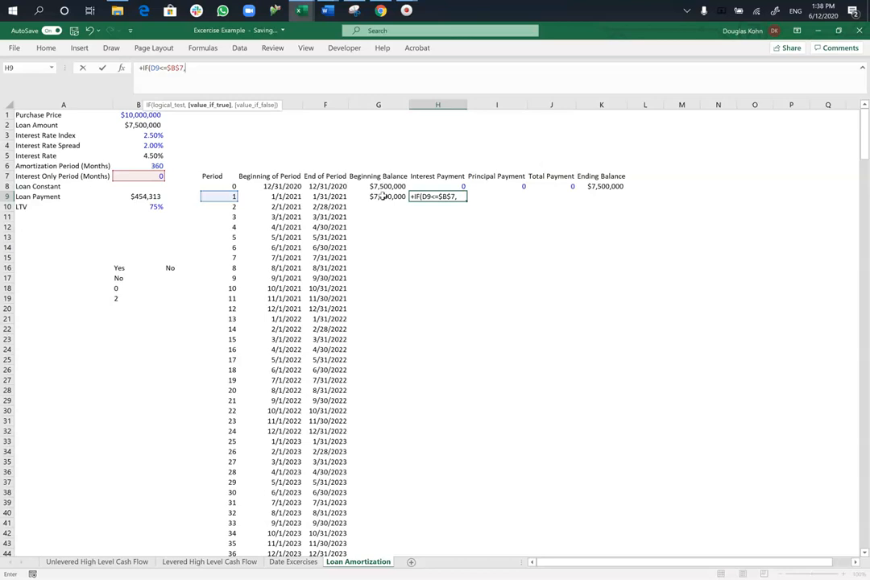
# Step: Complete the IF formula in H9 with 0 as the true value and G9*B5/12 as the false value
pyautogui.write('0,')
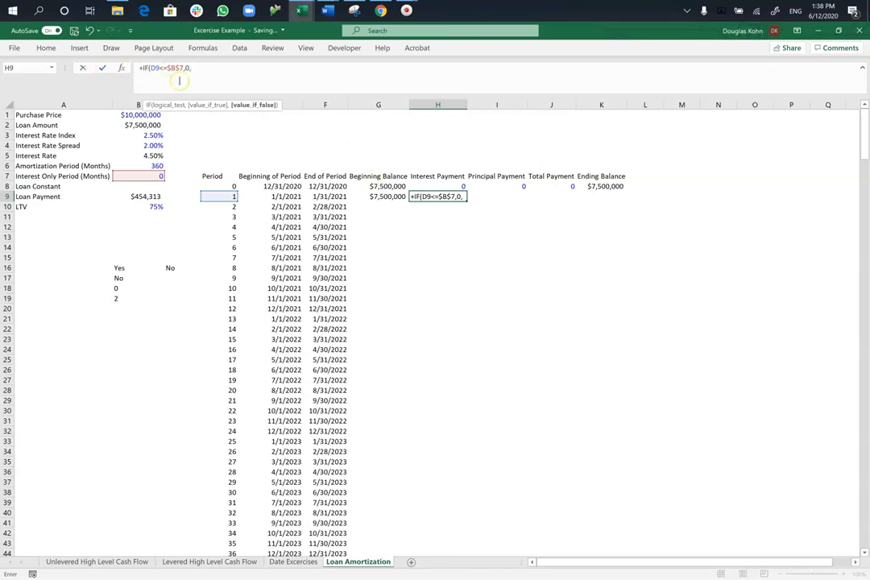
pyautogui.click(376, 198)
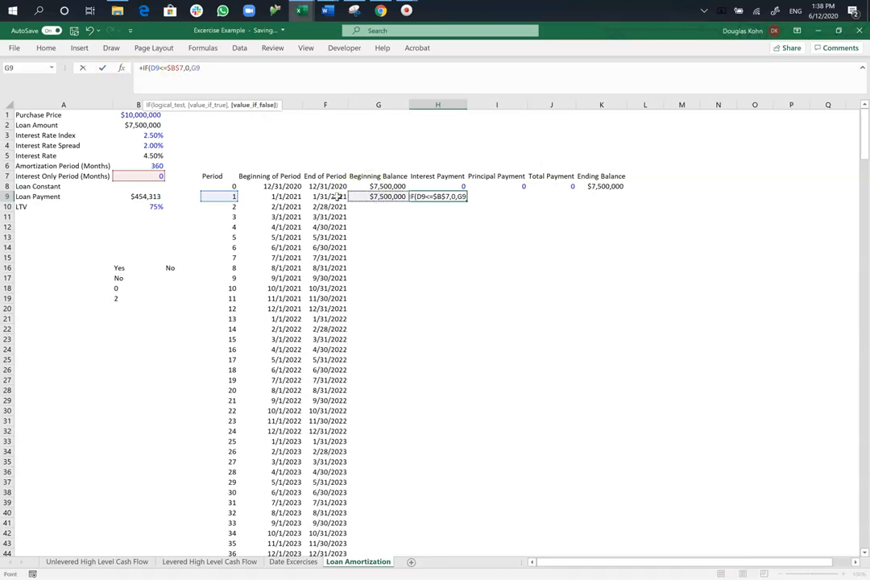
pyautogui.write('*')
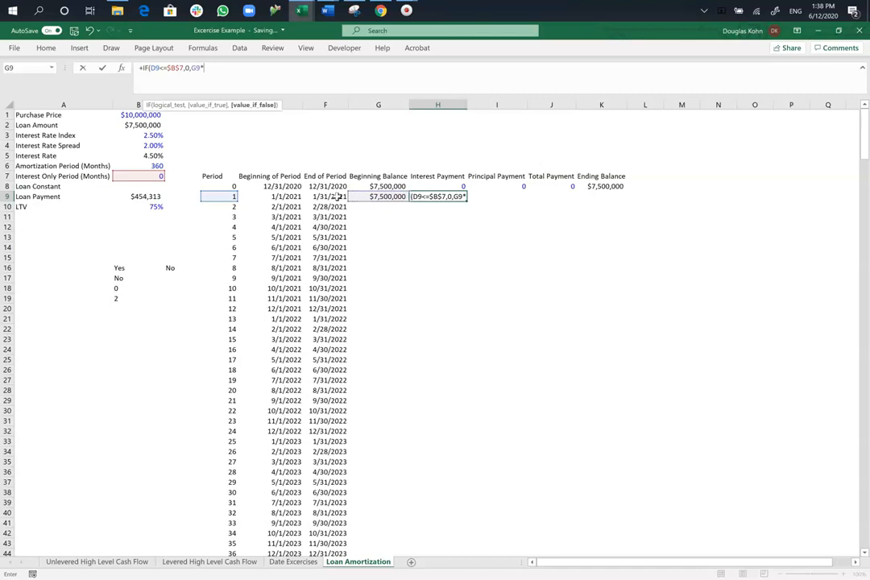
pyautogui.click(171, 154)
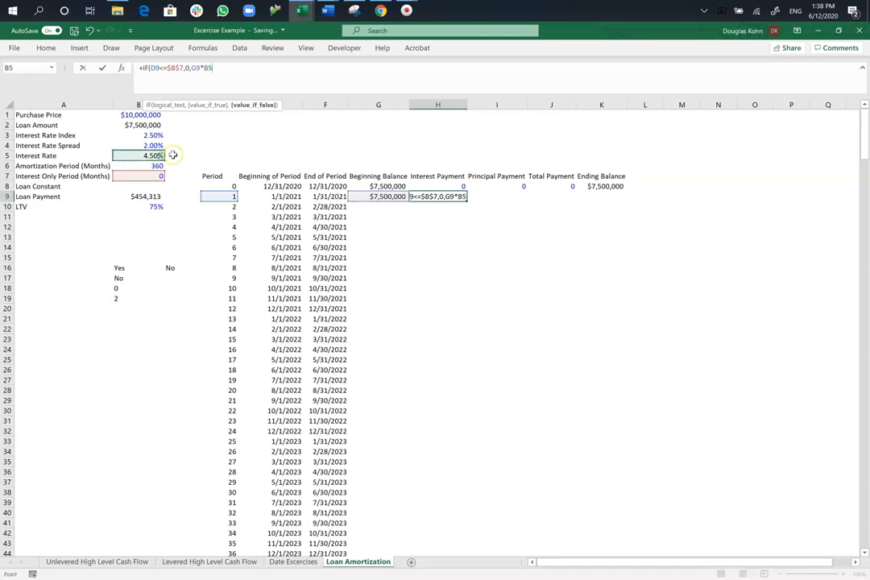
pyautogui.write('/12')
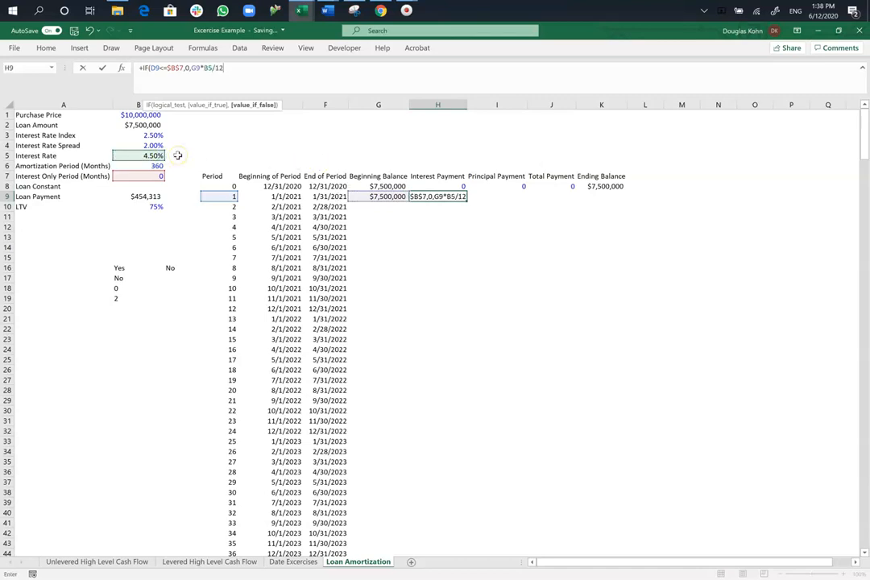
pyautogui.press('Return')
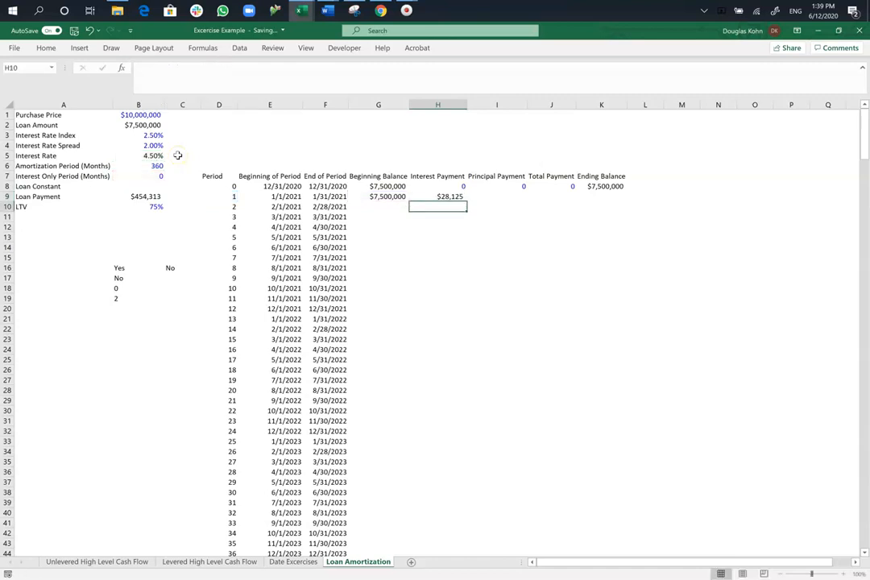
# Step: Start the formula for the period 1 Total Payment in J9
pyautogui.press('Up')
pyautogui.press('Right')
pyautogui.press('Right')
pyautogui.press('Left')
pyautogui.press('Left')
pyautogui.press('Right')
pyautogui.press('Right')
pyautogui.write('+')
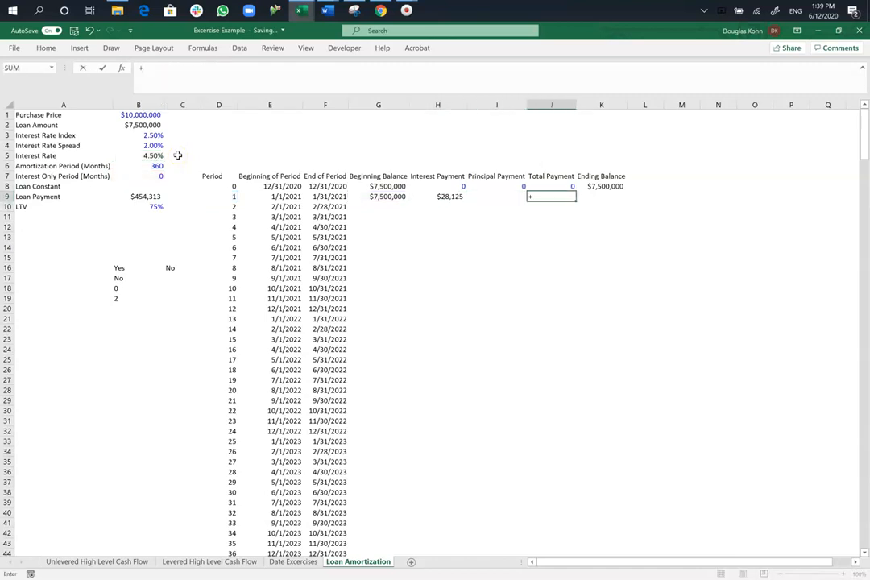